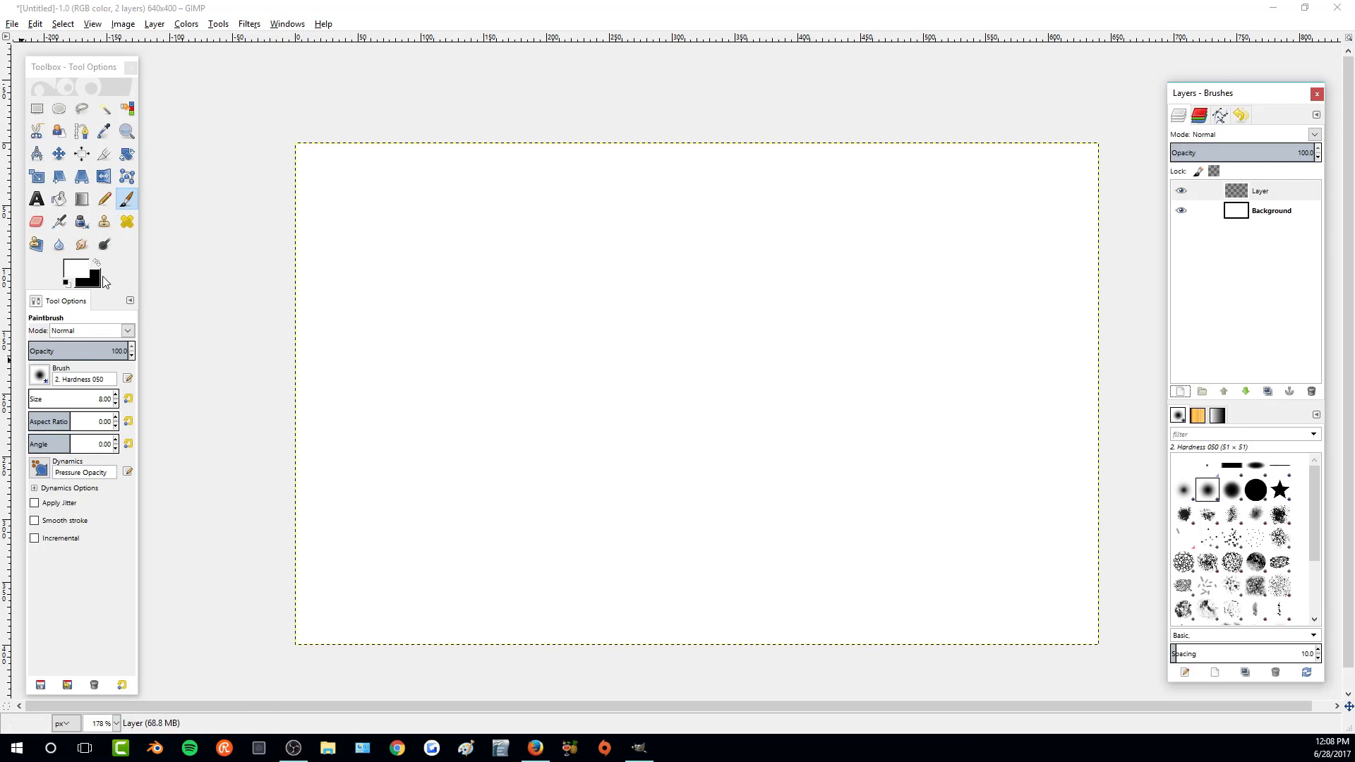
- Set the background colour to white and the foreground to dark red 330000, and paint the first palette swatch near the canvas's upper-left corner
{"action": "left_click_drag", "start_coordinate": [76, 270], "coordinate": [93, 282]}
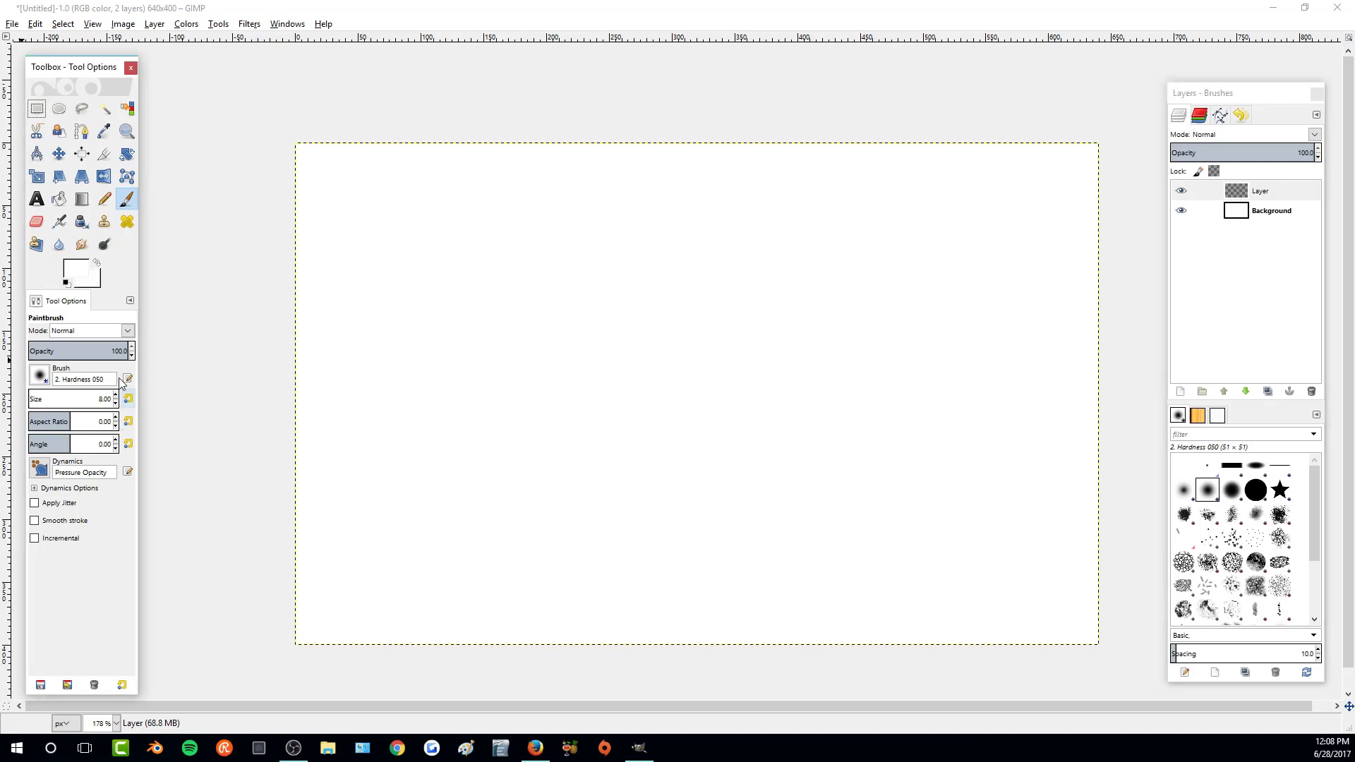
{"action": "left_click", "coordinate": [78, 270]}
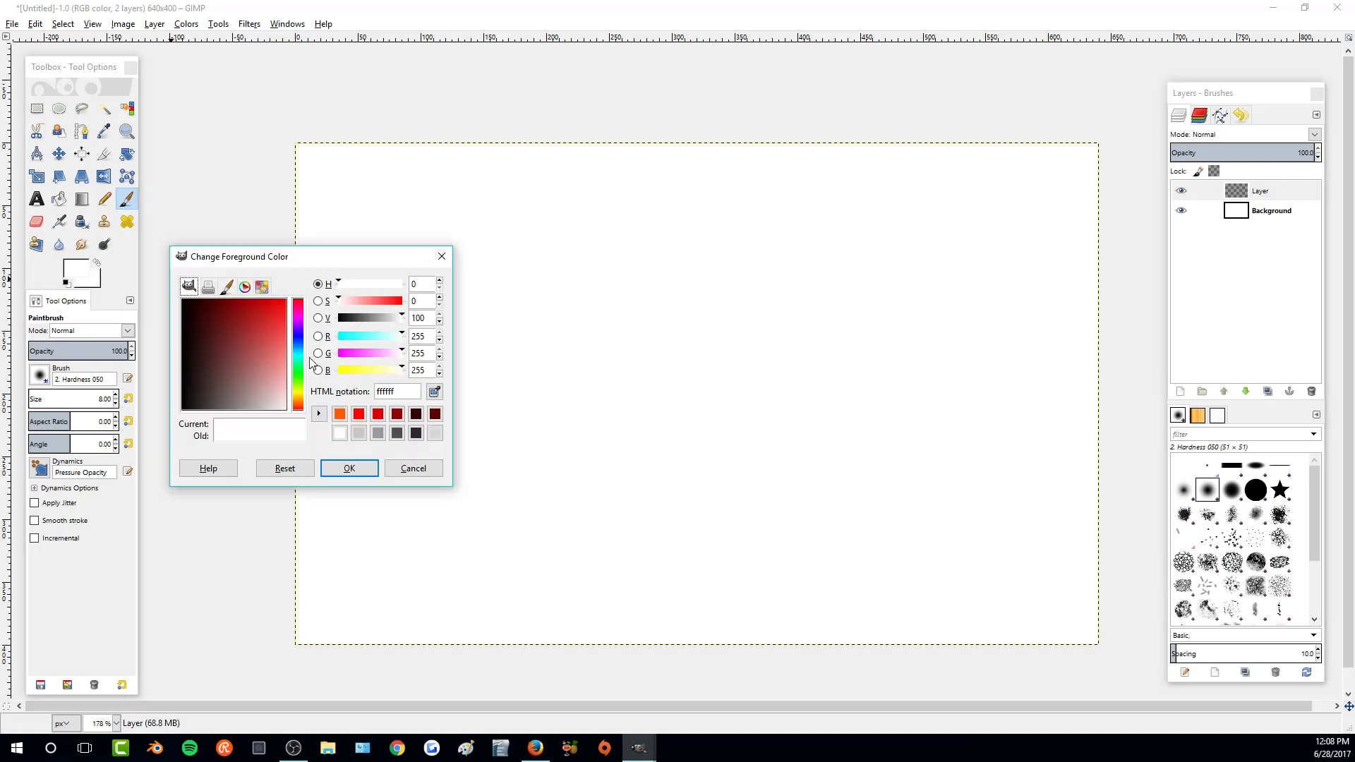
{"action": "left_click", "coordinate": [349, 468]}
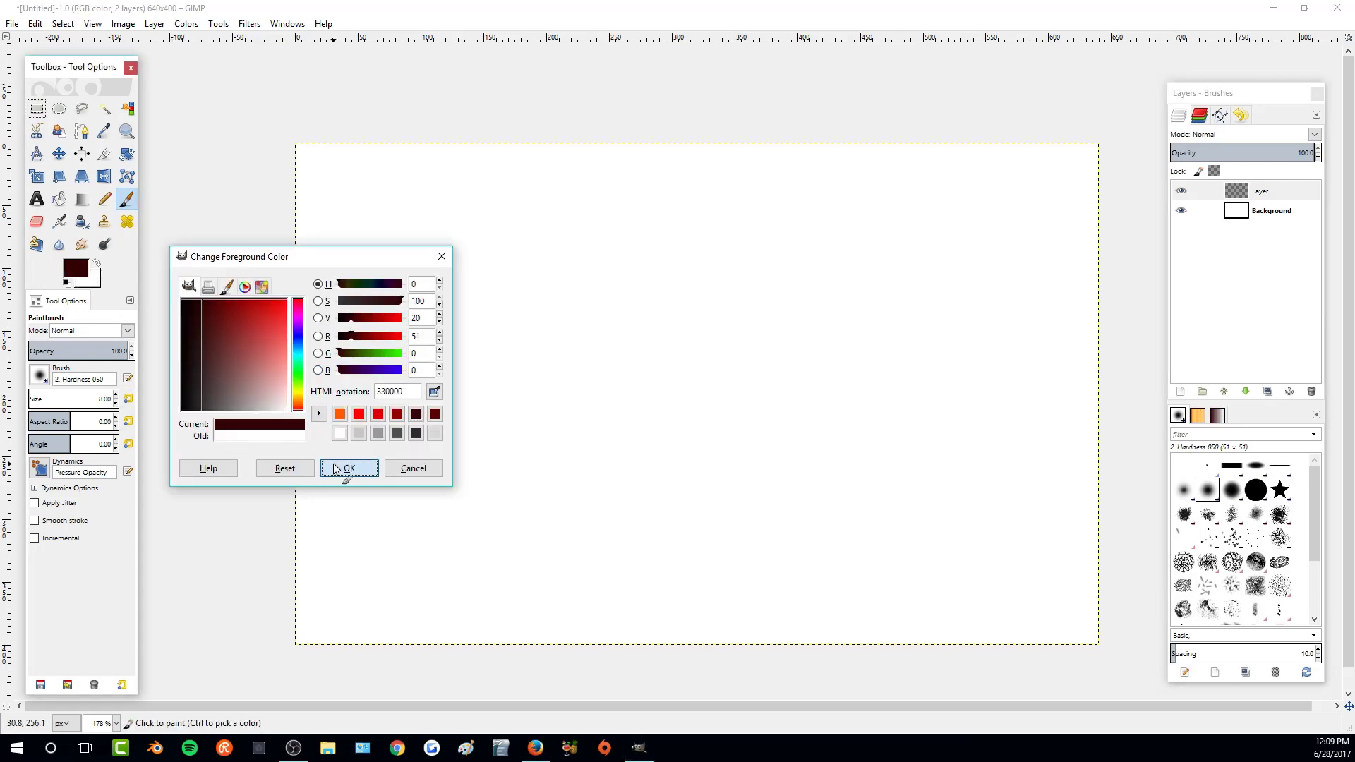
{"action": "mouse_move", "coordinate": [315, 216]}
{"action": "left_mouse_down"}
{"action": "mouse_move", "coordinate": [350, 206]}
{"action": "mouse_move", "coordinate": [335, 191]}
{"action": "mouse_move", "coordinate": [349, 192]}
{"action": "left_mouse_up"}
- Set the foreground colour to 550000 and paint a second swatch overlapping the first one's right edge
{"action": "left_click", "coordinate": [76, 269]}
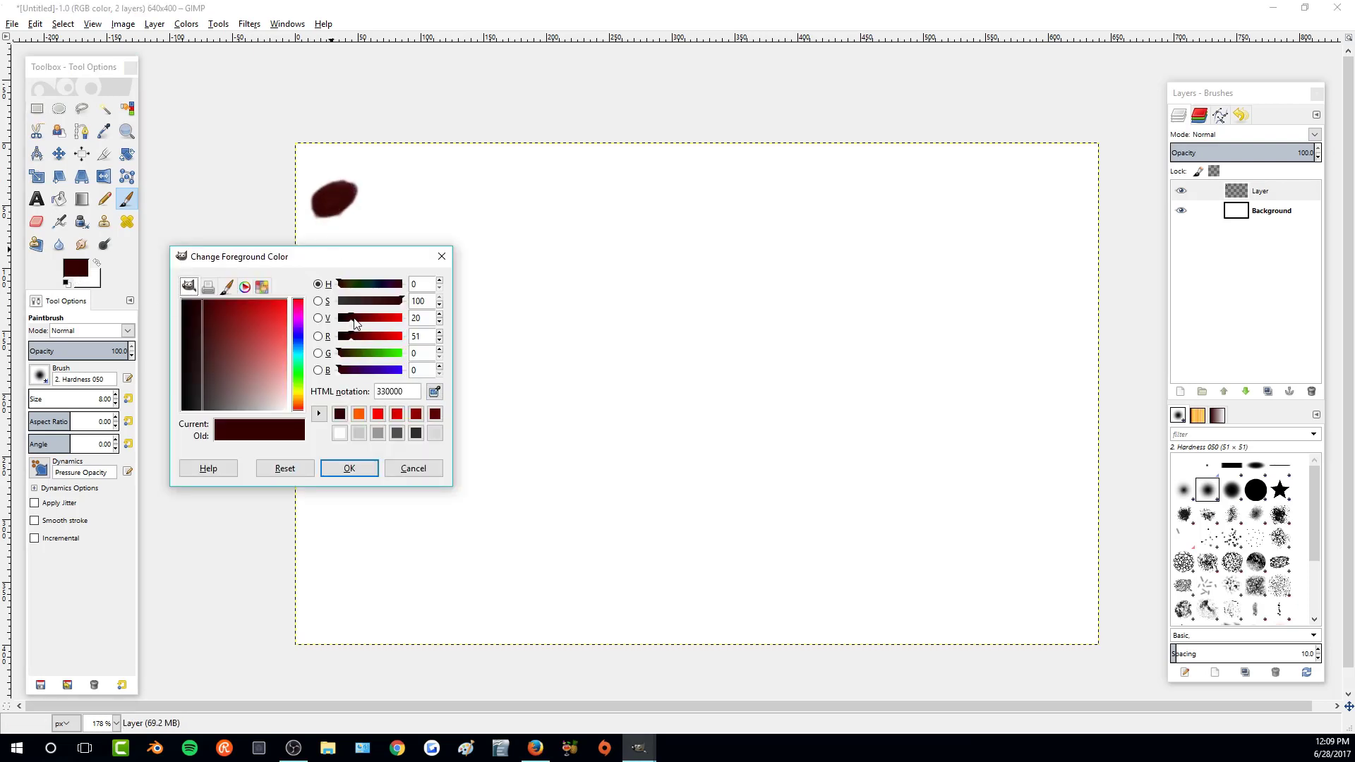
{"action": "left_click_drag", "start_coordinate": [351, 324], "coordinate": [362, 324]}
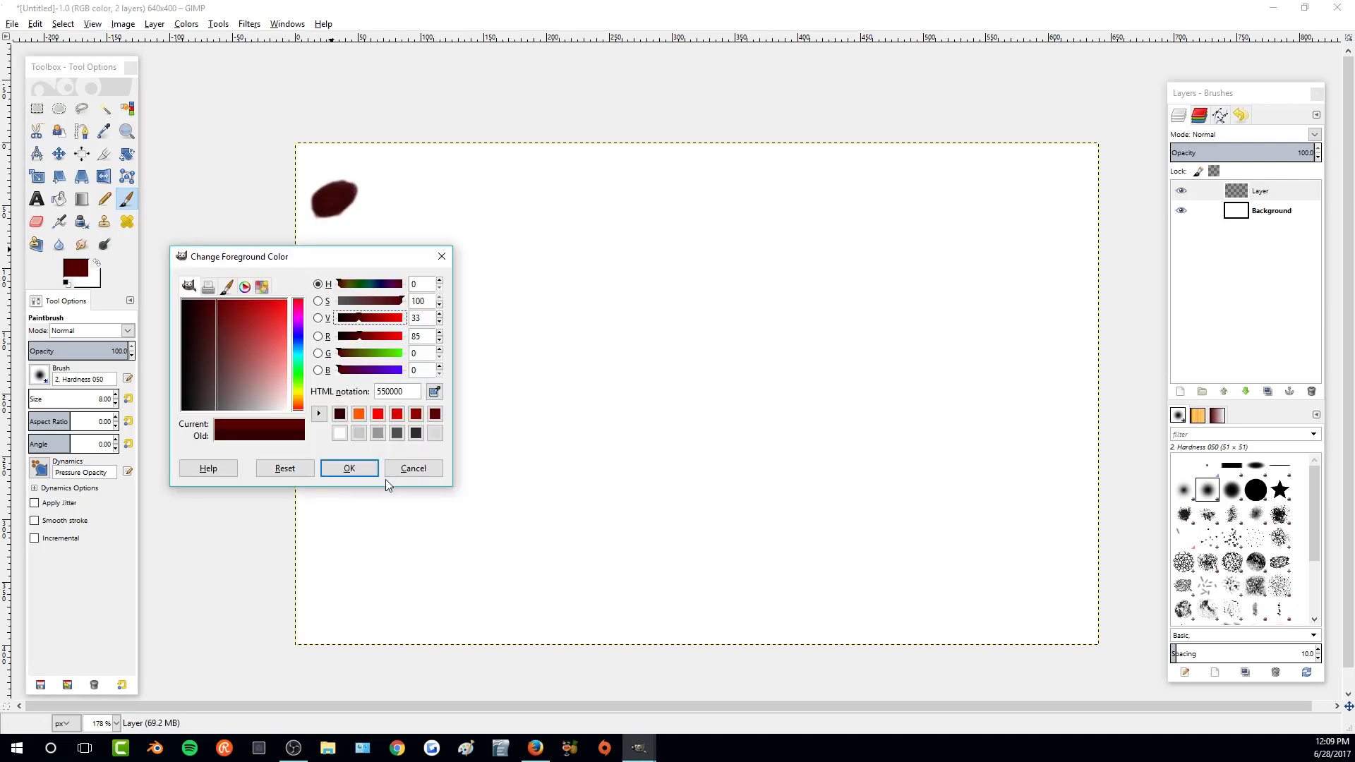
{"action": "left_click", "coordinate": [351, 469]}
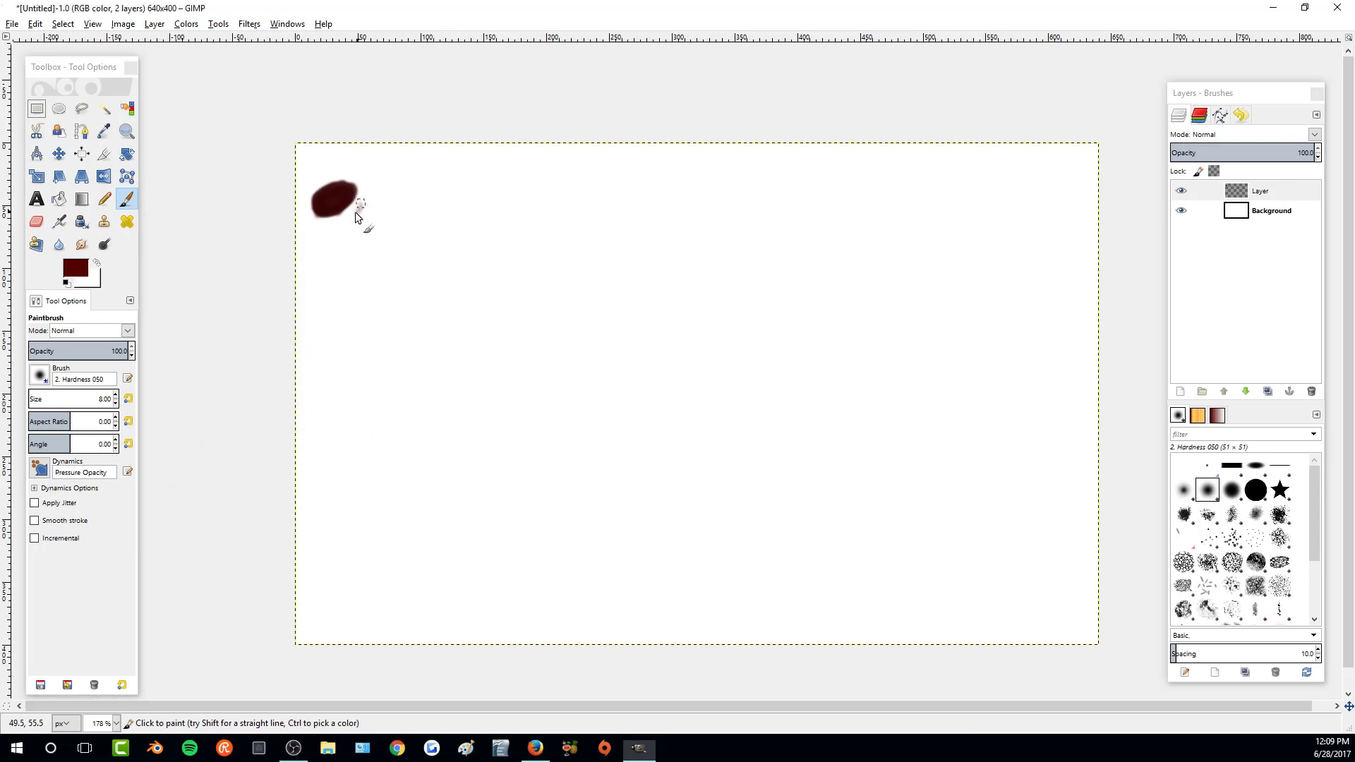
{"action": "mouse_move", "coordinate": [355, 212]}
{"action": "left_mouse_down"}
{"action": "mouse_move", "coordinate": [378, 215]}
{"action": "mouse_move", "coordinate": [366, 206]}
{"action": "left_mouse_up"}
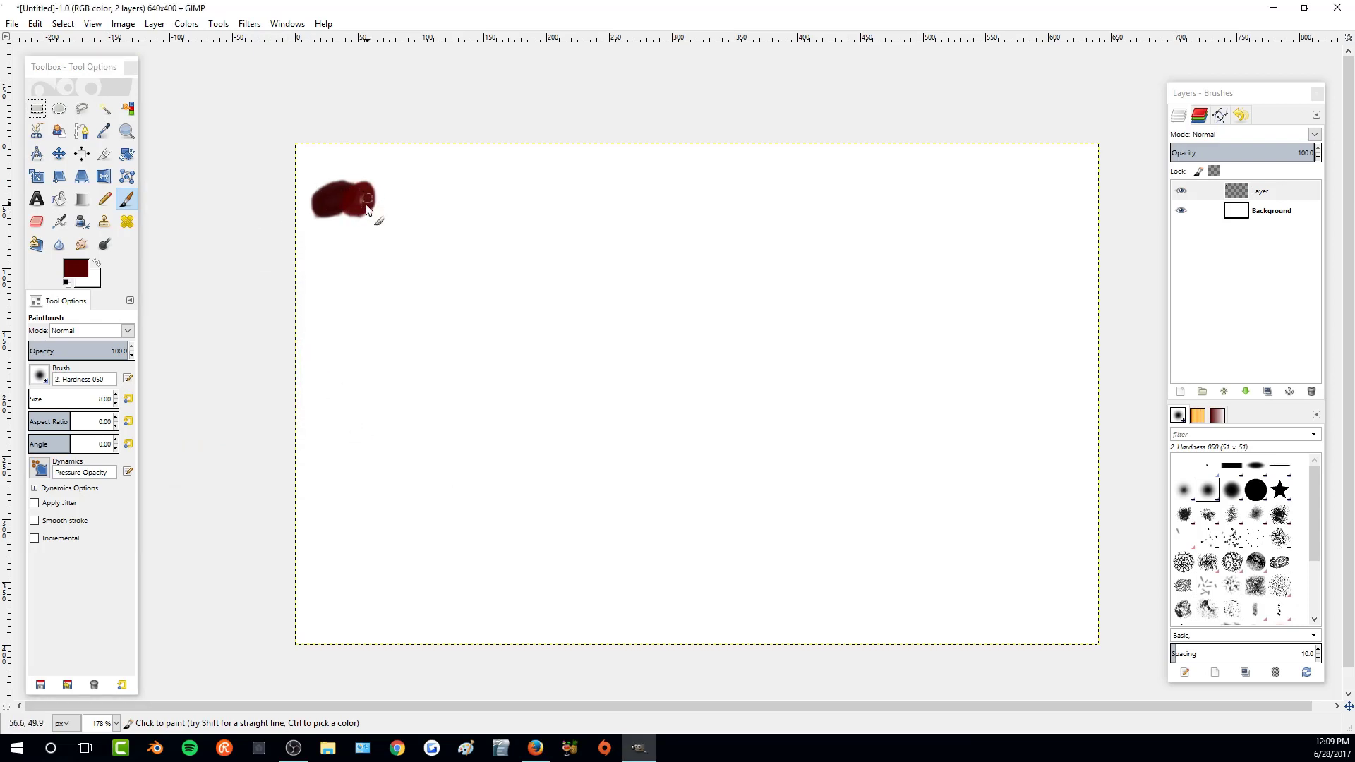
- Extend the palette to the right with a third, slightly brighter red swatch and a fourth one in aa0000
{"action": "left_click", "coordinate": [76, 270]}
{"action": "left_click_drag", "start_coordinate": [357, 320], "coordinate": [369, 320]}
{"action": "left_click", "coordinate": [349, 468]}
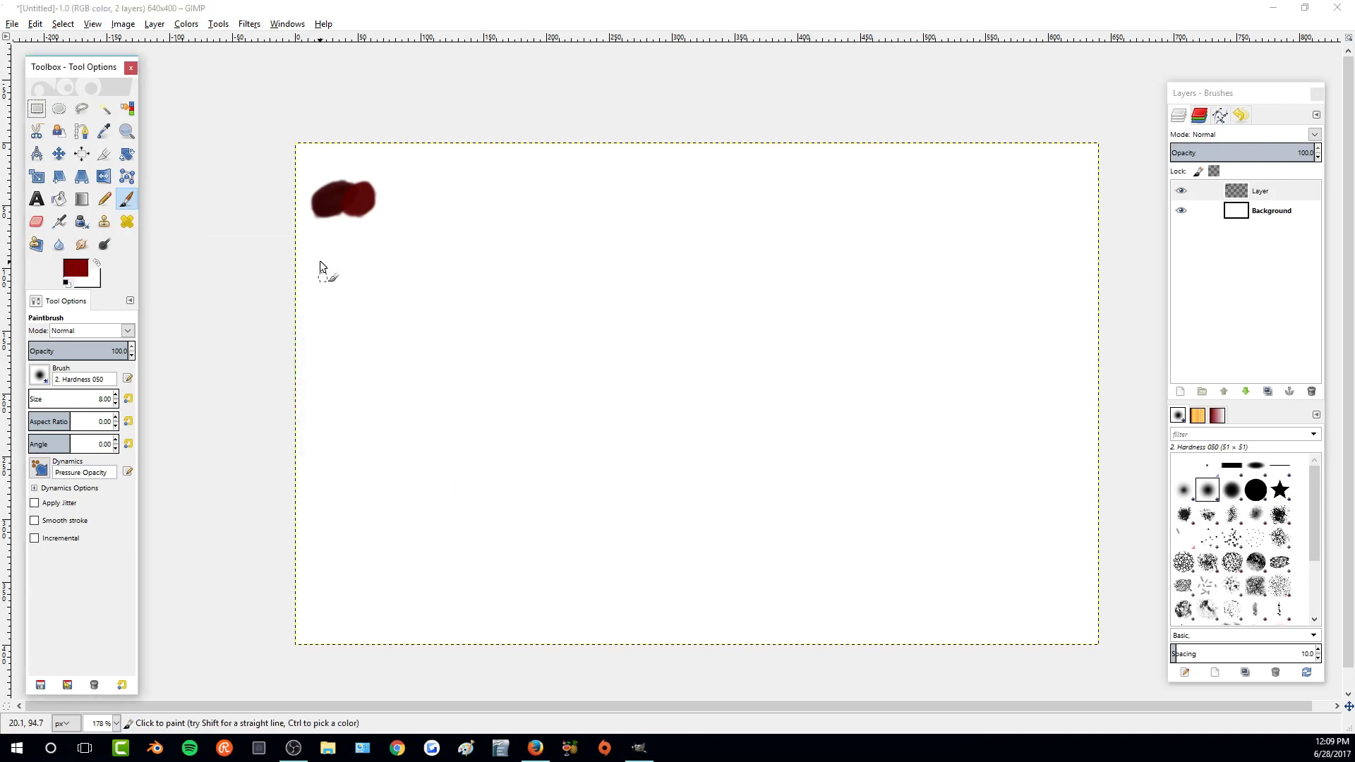
{"action": "left_click", "coordinate": [380, 197]}
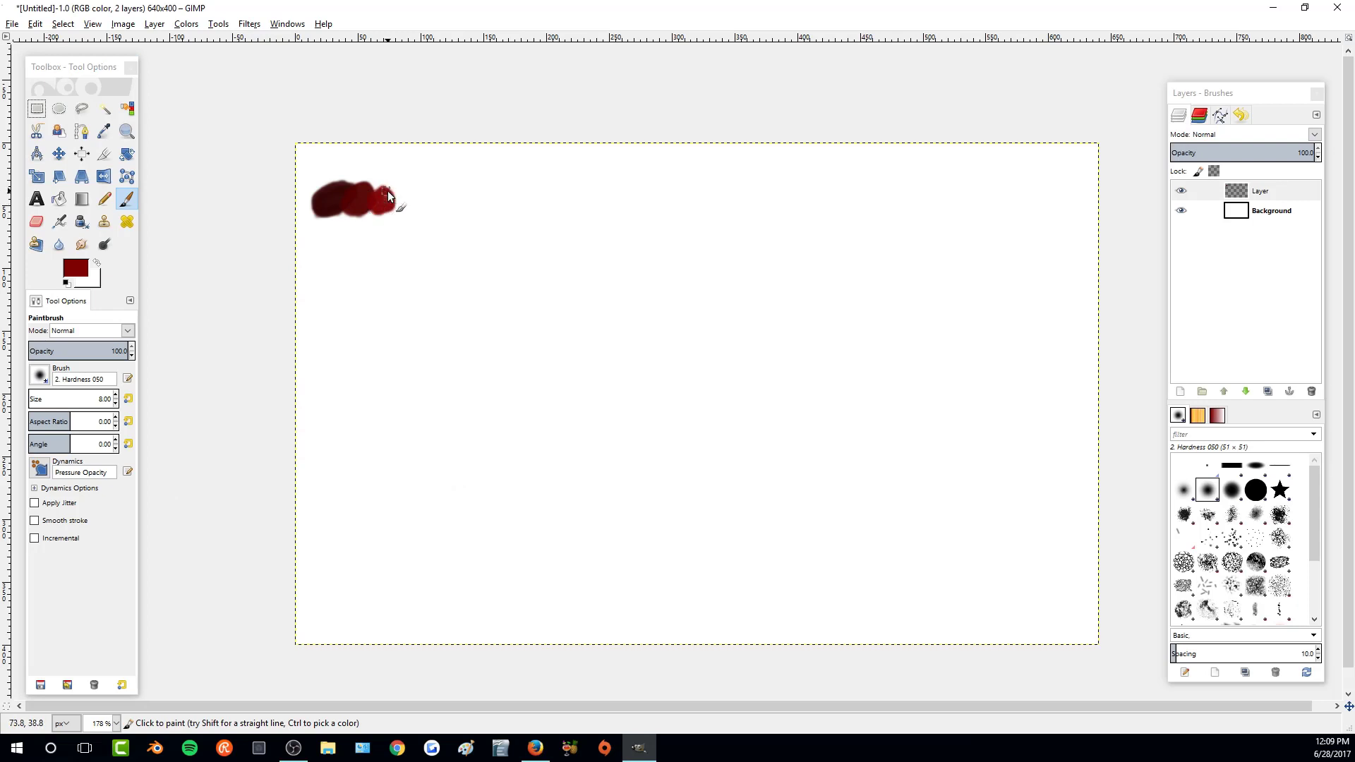
{"action": "left_click", "coordinate": [75, 268]}
{"action": "left_click_drag", "start_coordinate": [370, 321], "coordinate": [379, 325]}
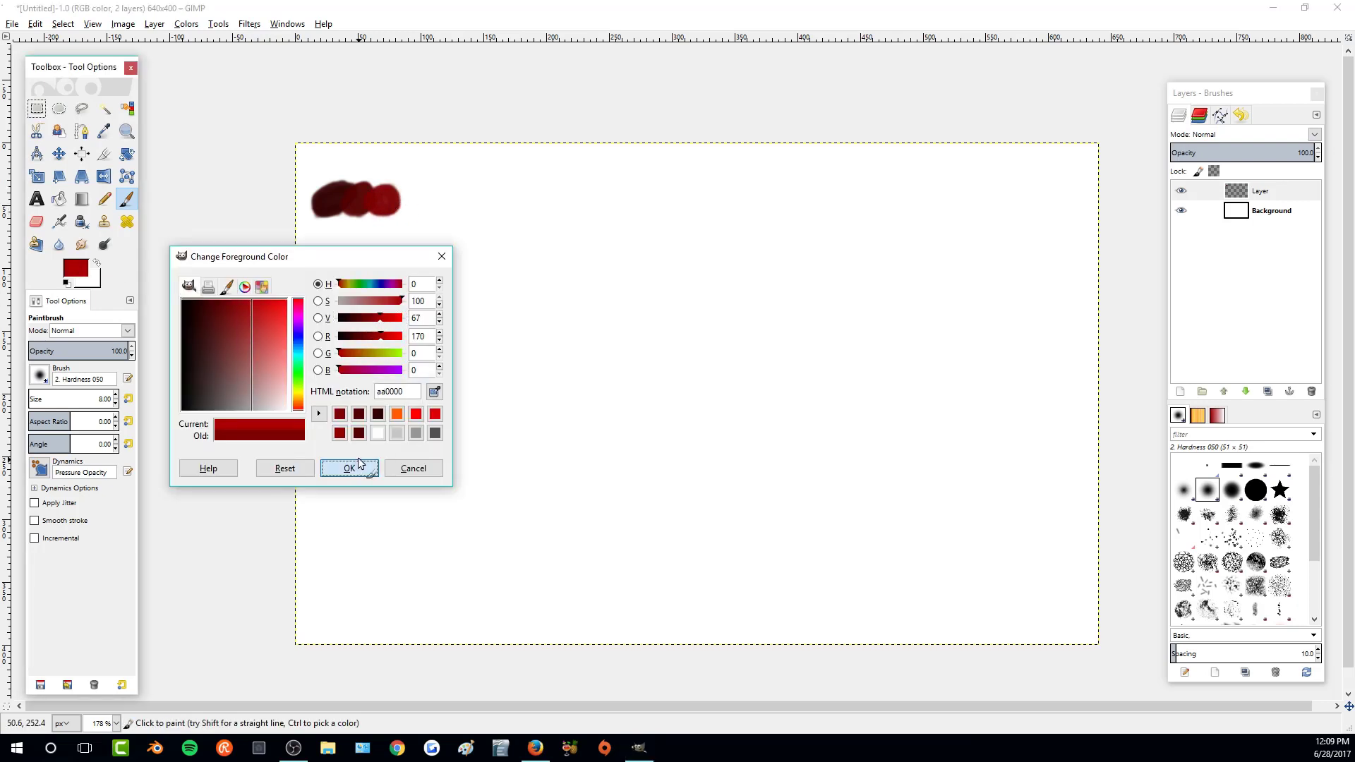
{"action": "left_click", "coordinate": [349, 468]}
{"action": "left_click", "coordinate": [406, 196]}
- Add a fifth swatch in a brighter red and a sixth in pure red ff0000 to the palette row
{"action": "left_click", "coordinate": [76, 268]}
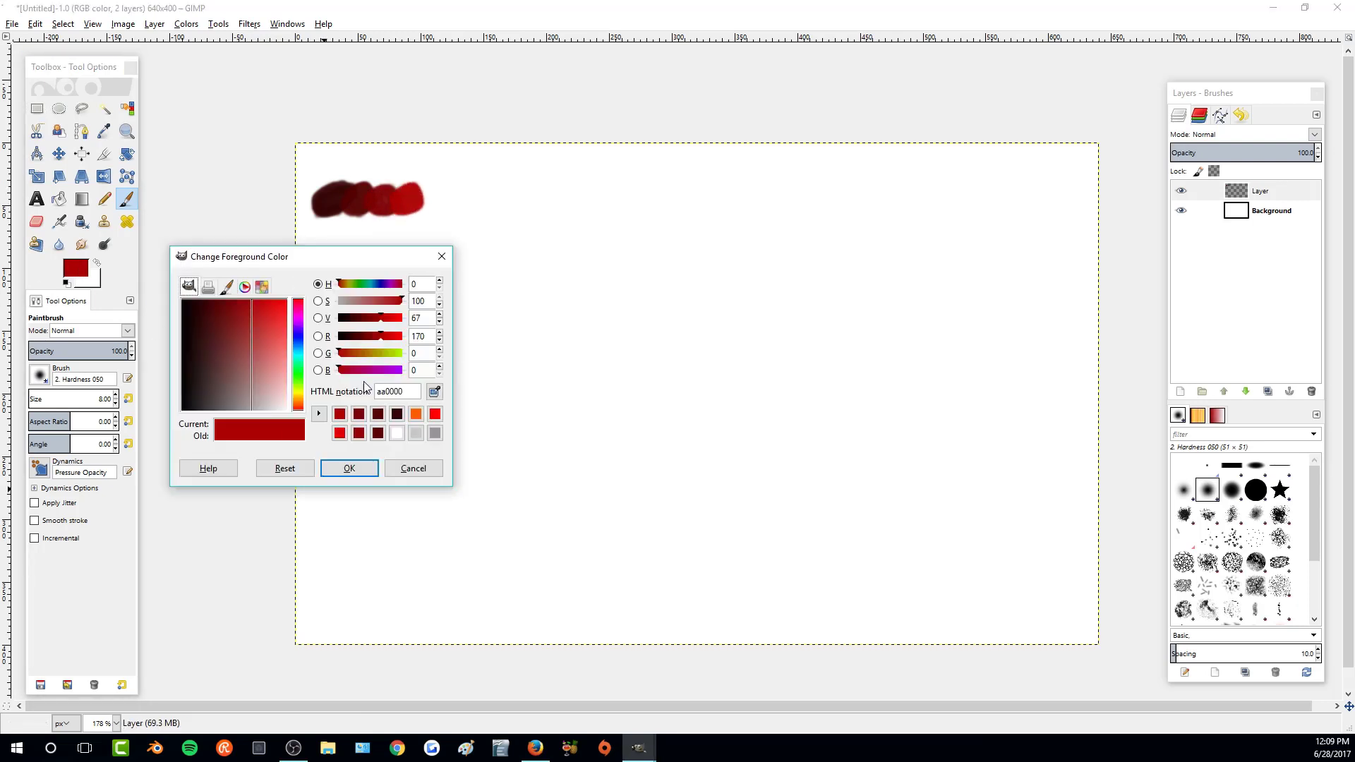
{"action": "left_click_drag", "start_coordinate": [384, 336], "coordinate": [403, 336]}
{"action": "left_click", "coordinate": [349, 468]}
{"action": "left_click", "coordinate": [437, 197]}
{"action": "left_click", "coordinate": [76, 268]}
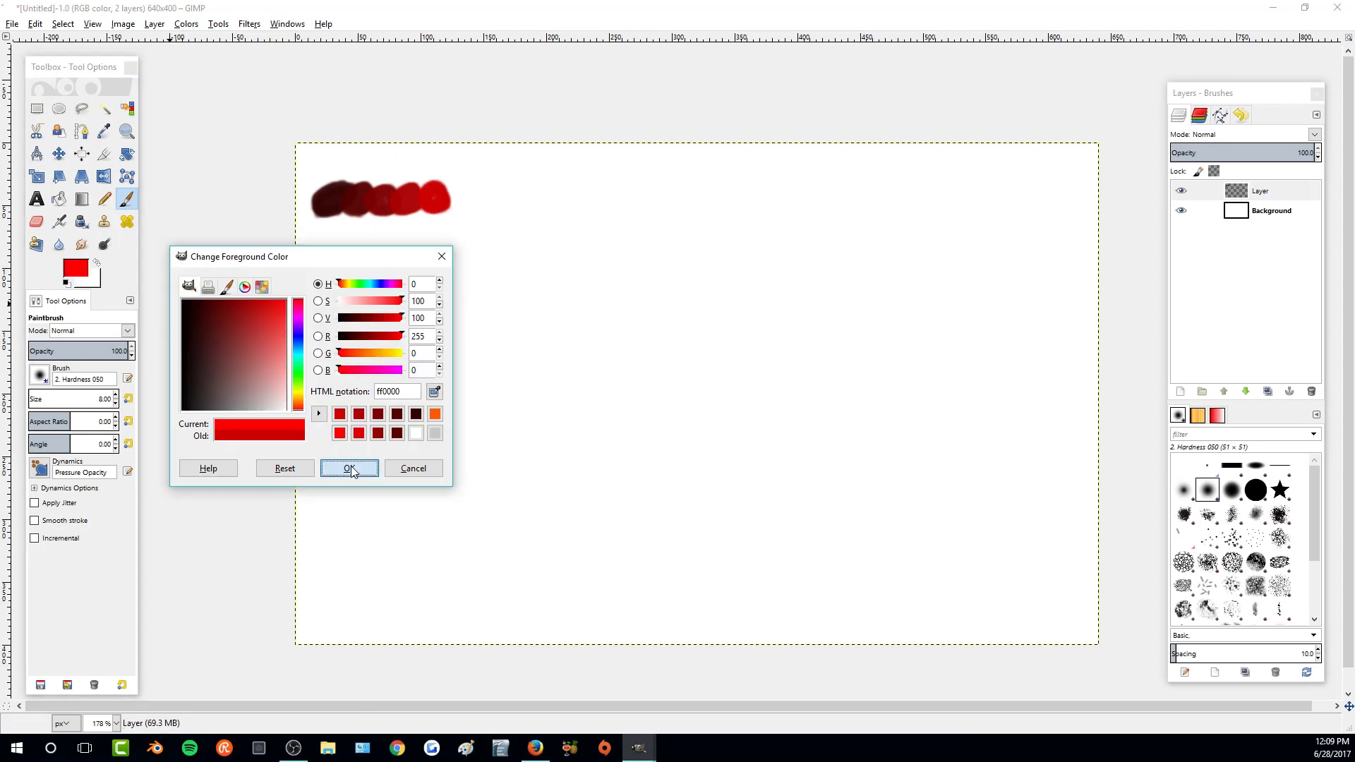
{"action": "left_click", "coordinate": [349, 468]}
{"action": "left_click", "coordinate": [454, 205]}
- Set the foreground colour to orange ff5b00 and paint the last swatch at the right end of the palette row
{"action": "left_click", "coordinate": [76, 268]}
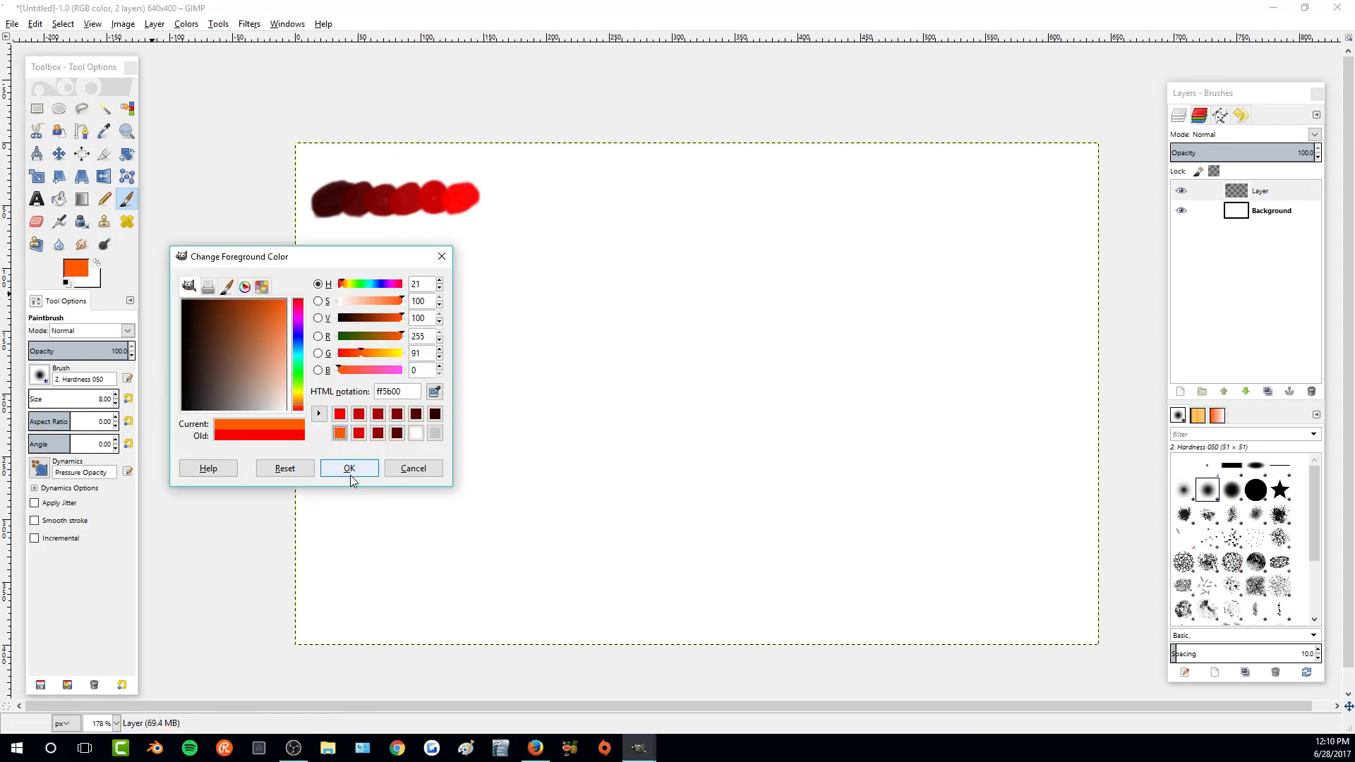
{"action": "left_click", "coordinate": [349, 468]}
{"action": "left_click", "coordinate": [481, 197]}
{"action": "left_click", "coordinate": [480, 195]}
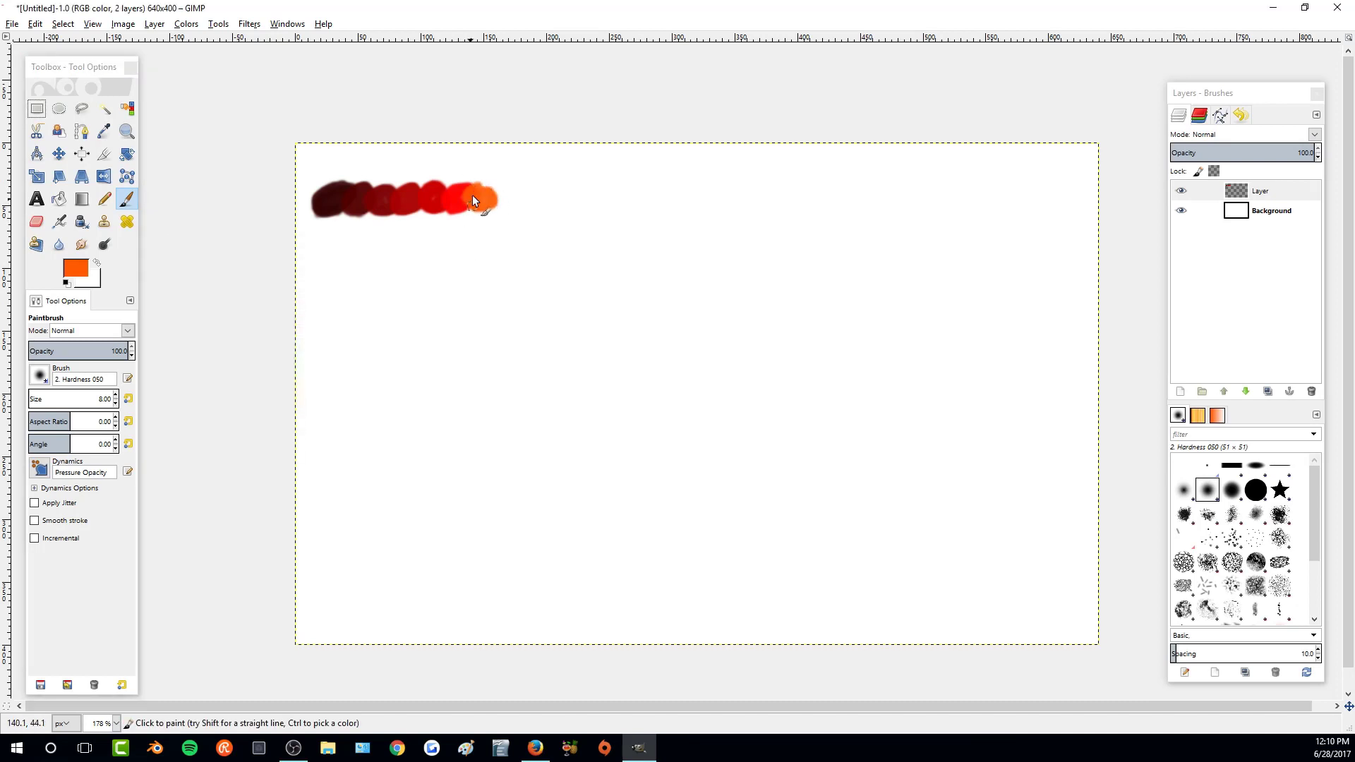
{"action": "left_click", "coordinate": [480, 197]}
- Sample several palette swatches with the Color Picker, finishing with the darkest red as the foreground colour
{"action": "left_click", "coordinate": [106, 132]}
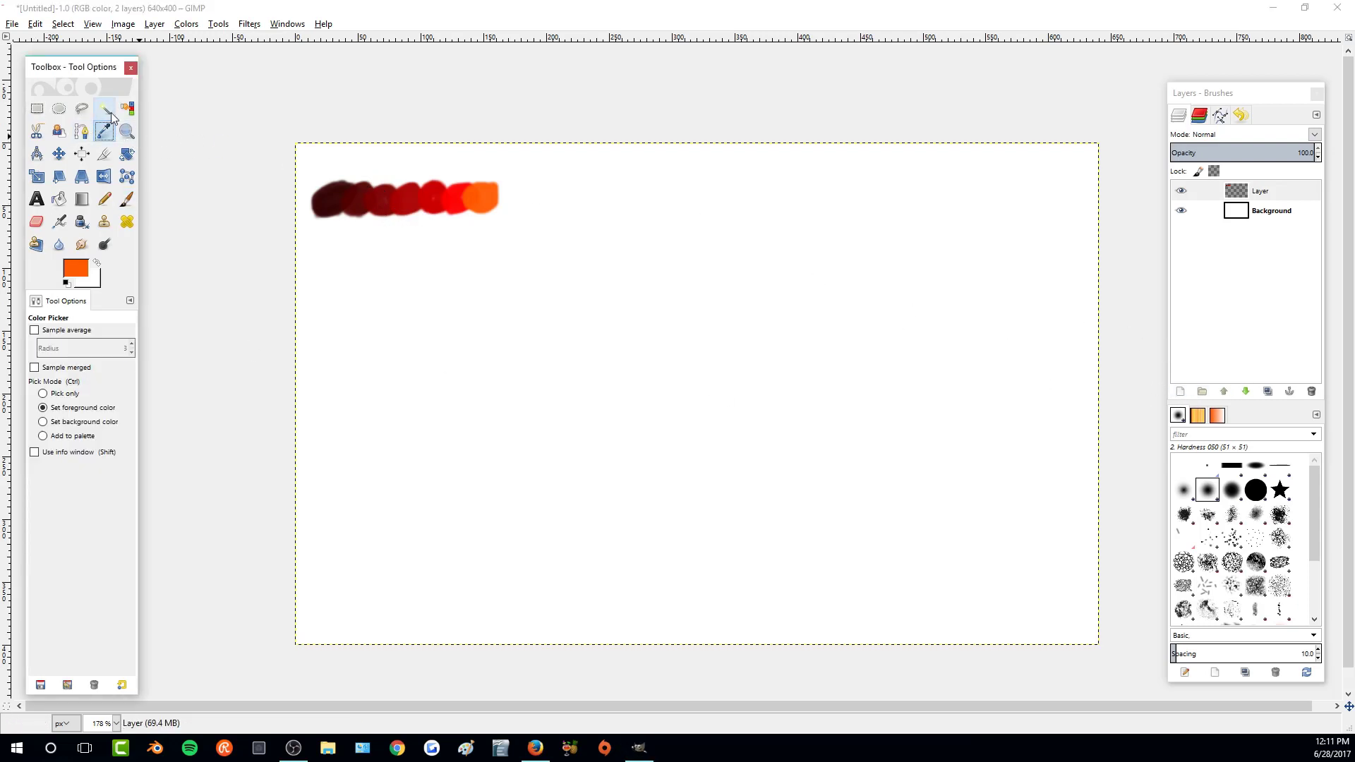
{"action": "left_click", "coordinate": [355, 198]}
{"action": "left_click", "coordinate": [434, 199]}
{"action": "left_click", "coordinate": [481, 197]}
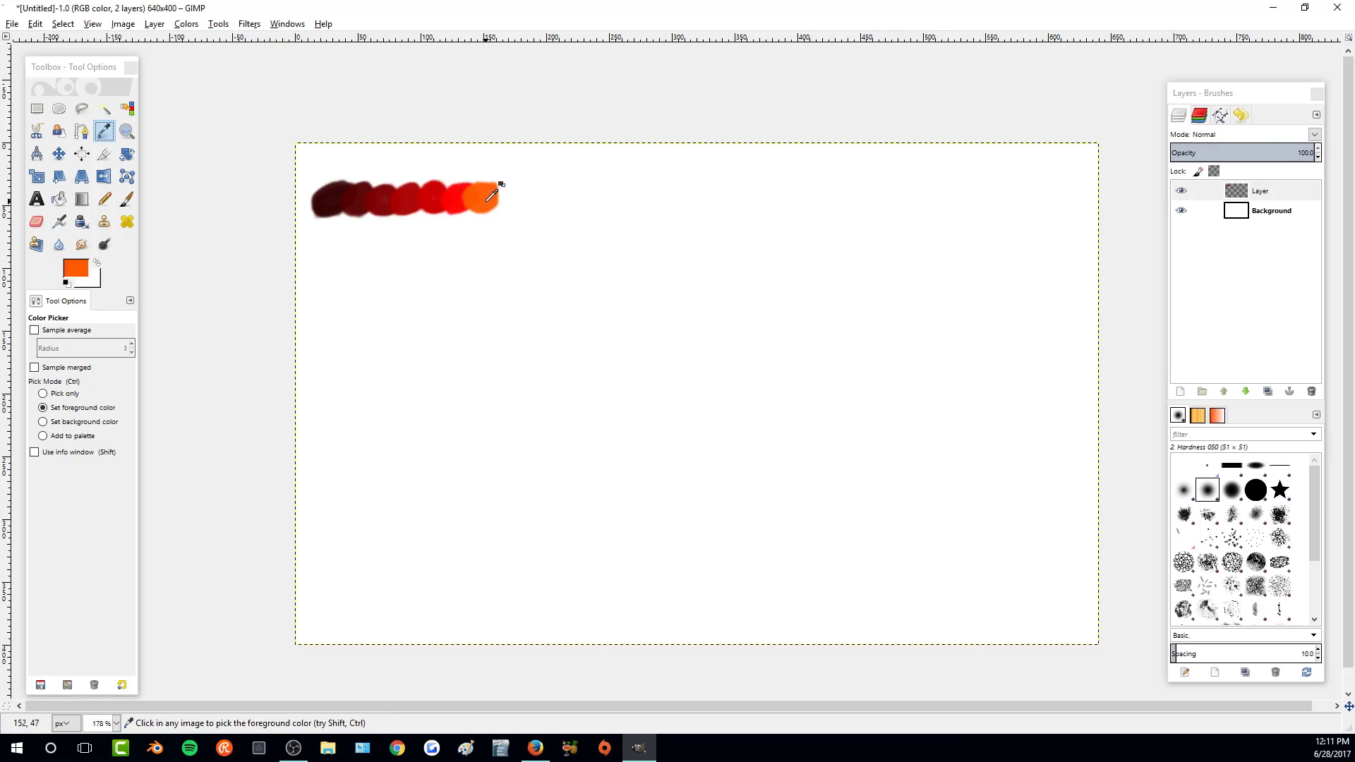
{"action": "left_click", "coordinate": [326, 201]}
{"action": "left_click", "coordinate": [346, 233]}
- Add a new transparent layer above the palette, and sample the darkest red swatch with the palette layer active
{"action": "left_click", "coordinate": [1181, 392]}
{"action": "left_click", "coordinate": [1189, 505]}
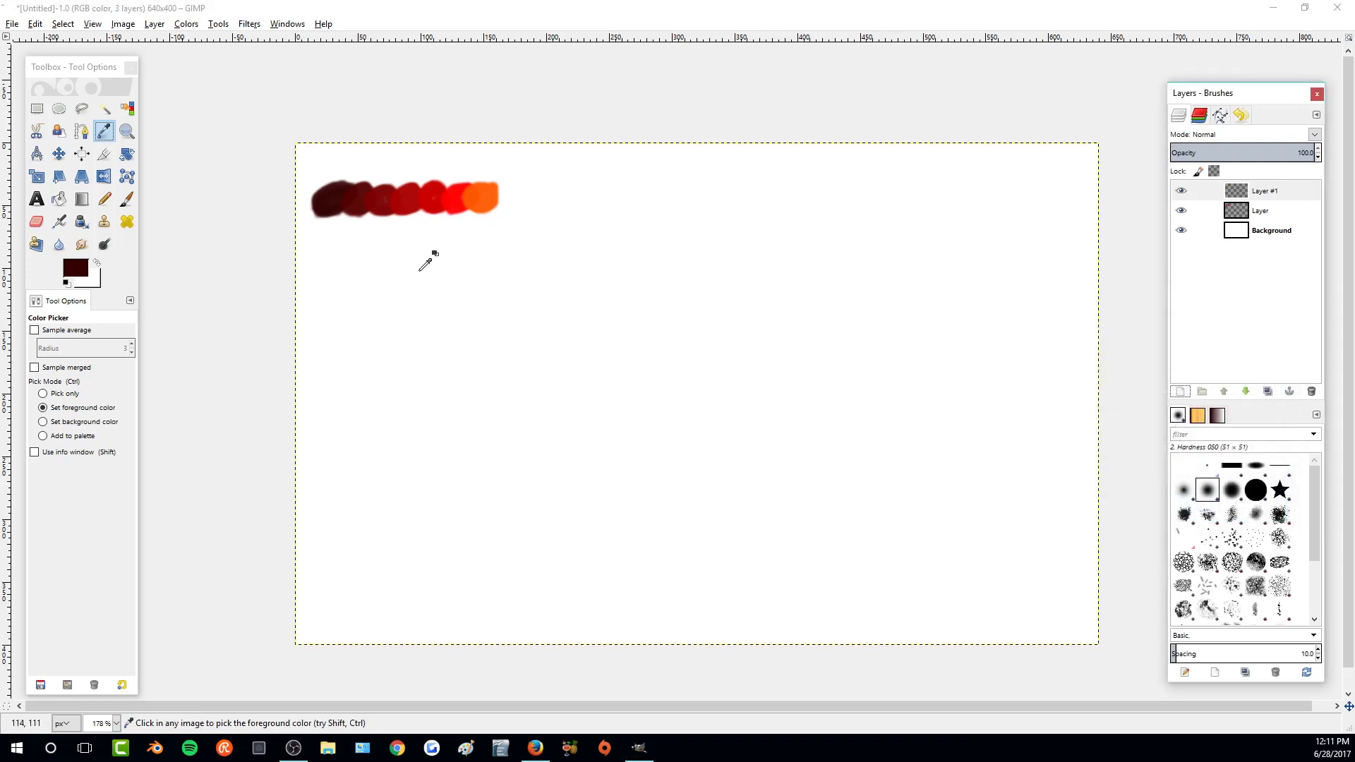
{"action": "left_click", "coordinate": [335, 193]}
{"action": "left_click", "coordinate": [341, 195]}
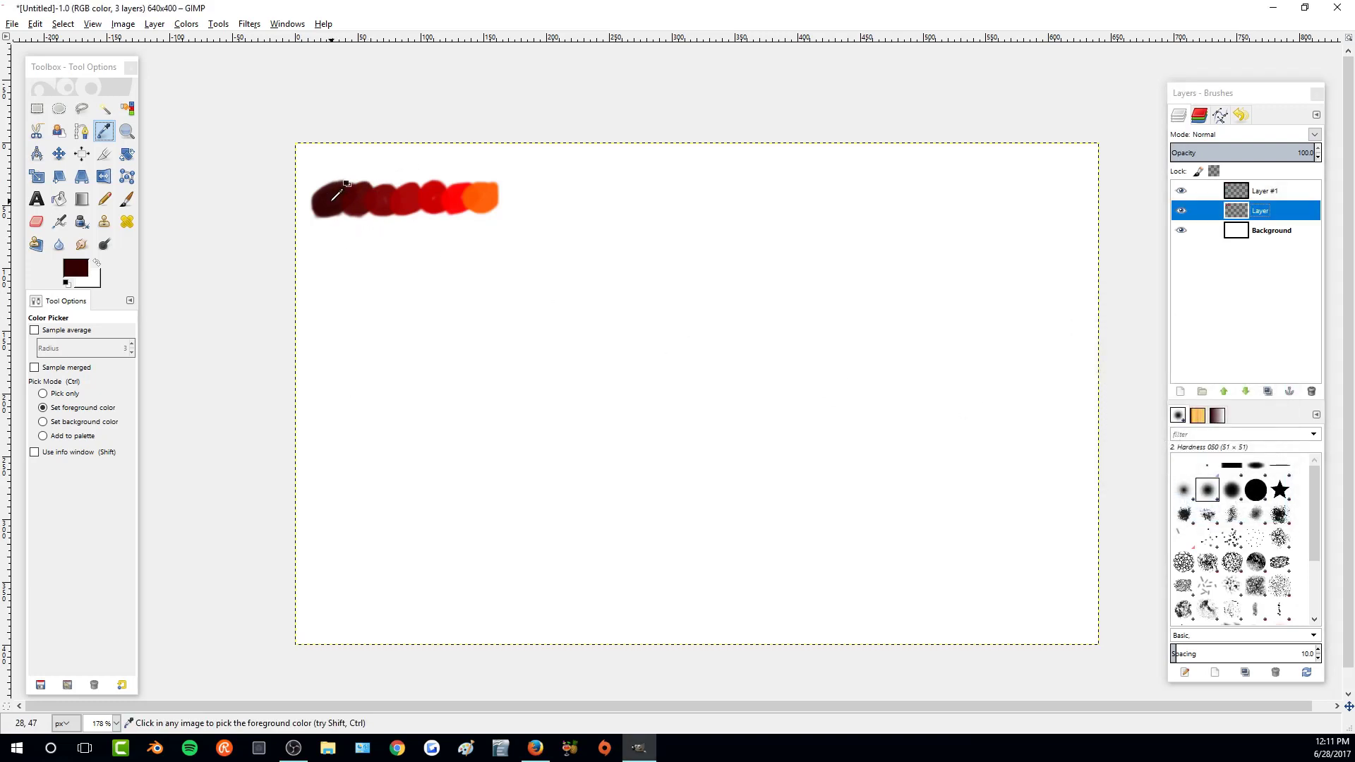
- On Layer #1, paint a solid diagonal patch of the darkest red in the canvas's centre using the Paintbrush at size 35.37
{"action": "left_click", "coordinate": [127, 205]}
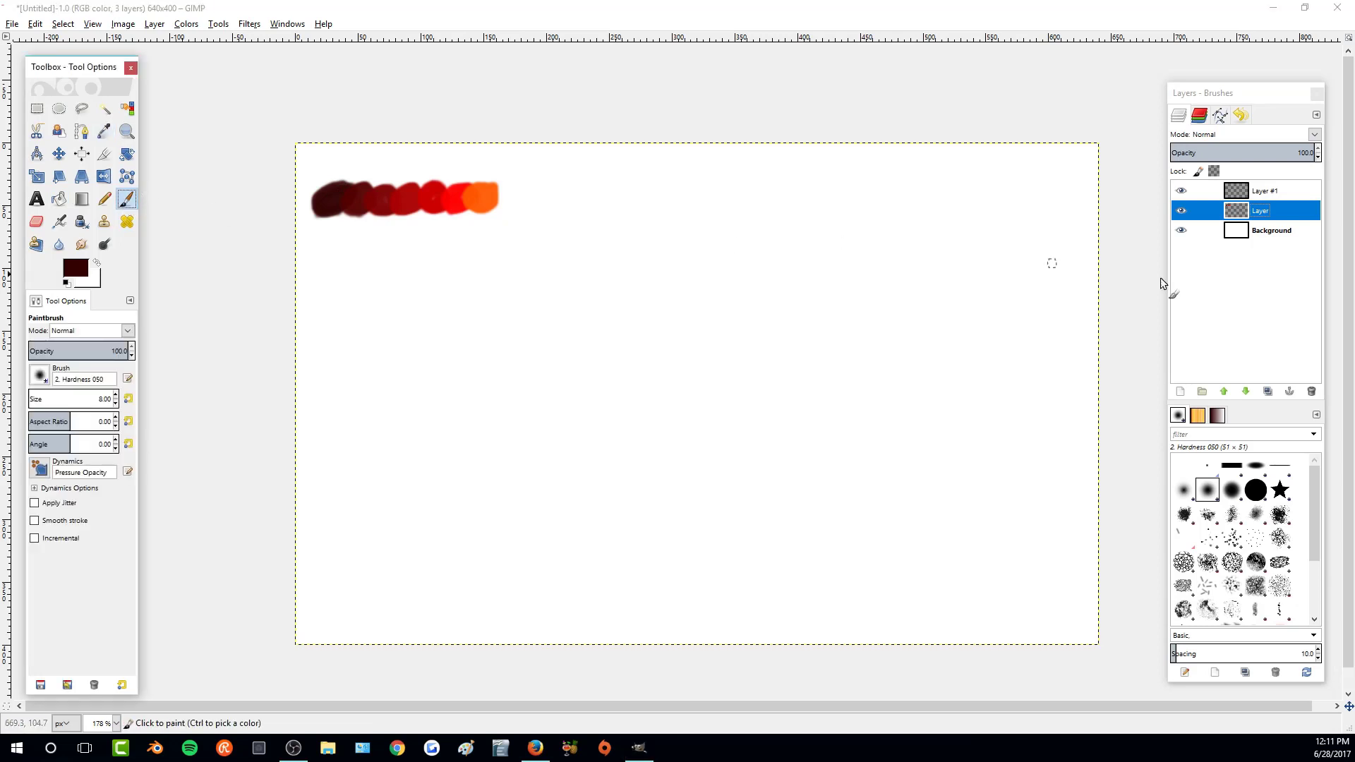
{"action": "left_click", "coordinate": [1263, 192]}
{"action": "left_click", "coordinate": [33, 397]}
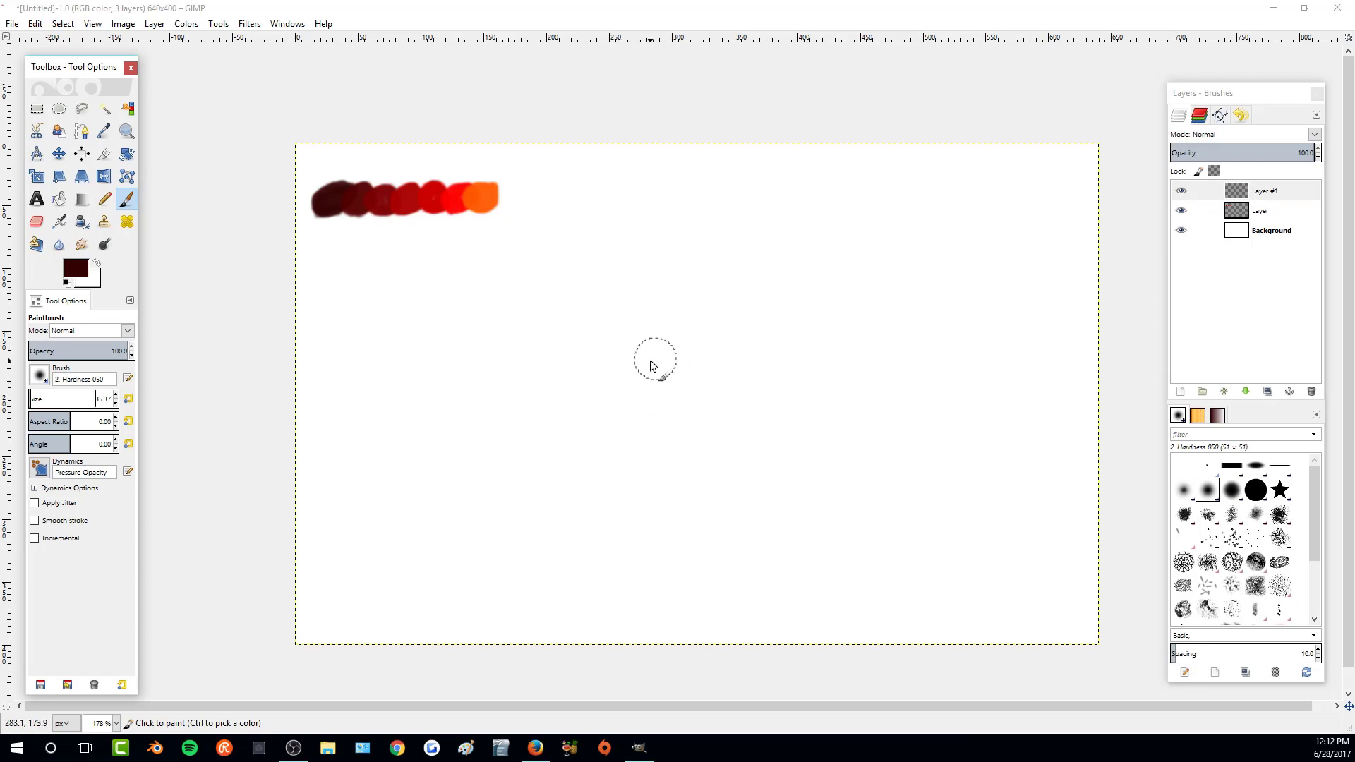
{"action": "mouse_move", "coordinate": [650, 360]}
{"action": "left_mouse_down"}
{"action": "mouse_move", "coordinate": [590, 361]}
{"action": "mouse_move", "coordinate": [618, 336]}
{"action": "mouse_move", "coordinate": [608, 360]}
{"action": "mouse_move", "coordinate": [640, 365]}
{"action": "mouse_move", "coordinate": [572, 515]}
{"action": "mouse_move", "coordinate": [617, 497]}
{"action": "mouse_move", "coordinate": [619, 484]}
{"action": "mouse_move", "coordinate": [534, 530]}
{"action": "mouse_move", "coordinate": [573, 402]}
{"action": "mouse_move", "coordinate": [632, 340]}
{"action": "mouse_move", "coordinate": [677, 326]}
{"action": "mouse_move", "coordinate": [642, 393]}
{"action": "mouse_move", "coordinate": [676, 375]}
{"action": "mouse_move", "coordinate": [611, 476]}
{"action": "left_mouse_up"}
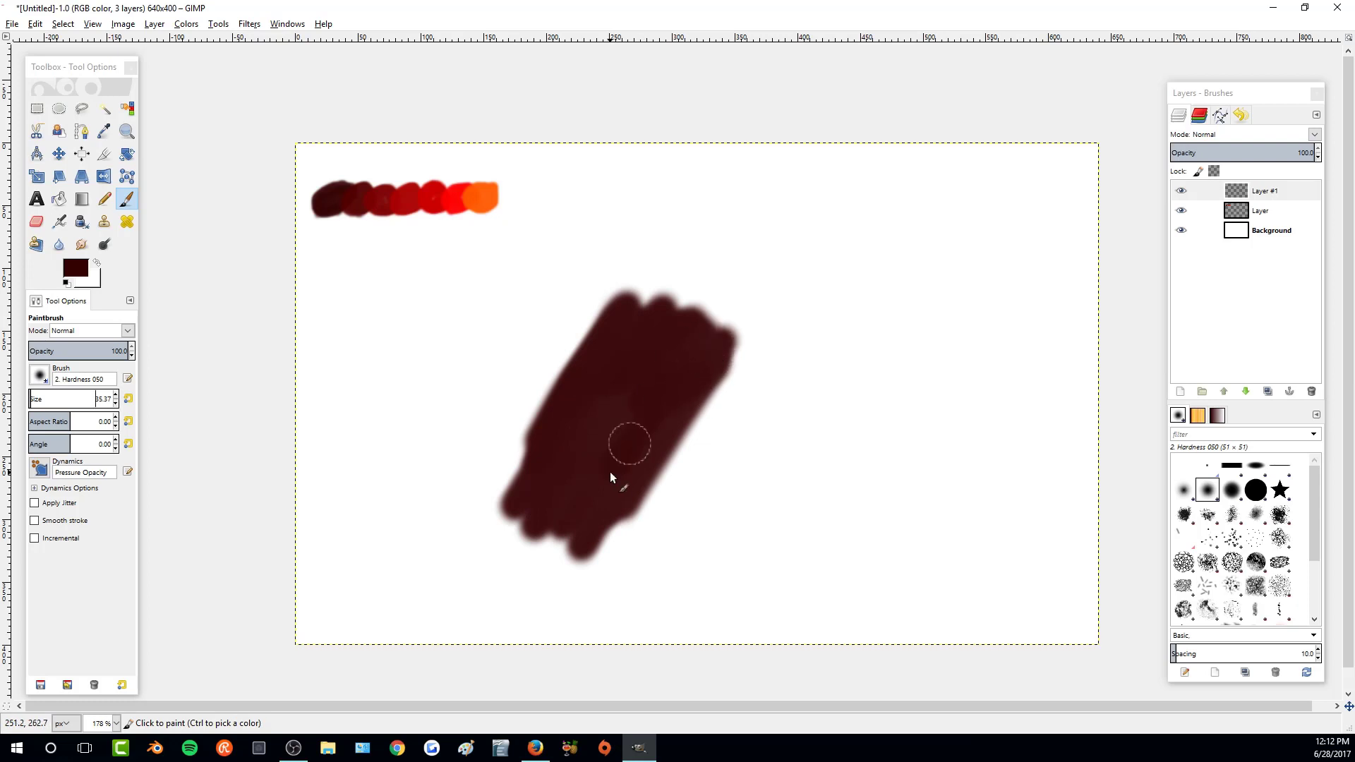
{"action": "left_click_drag", "start_coordinate": [527, 480], "coordinate": [521, 472]}
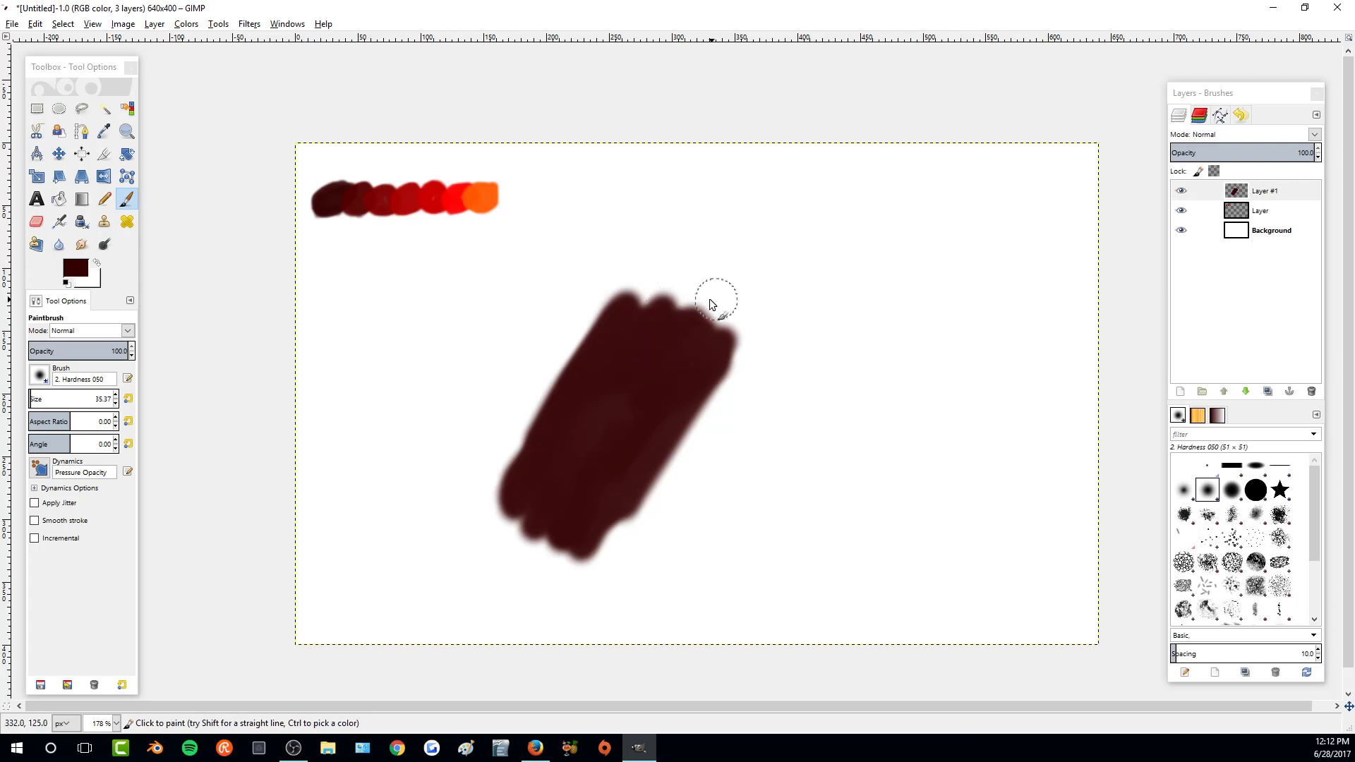
- Add a new transparent layer above Layer #1 and sample the second-darkest red swatch from the palette layer
{"action": "left_click", "coordinate": [1181, 391]}
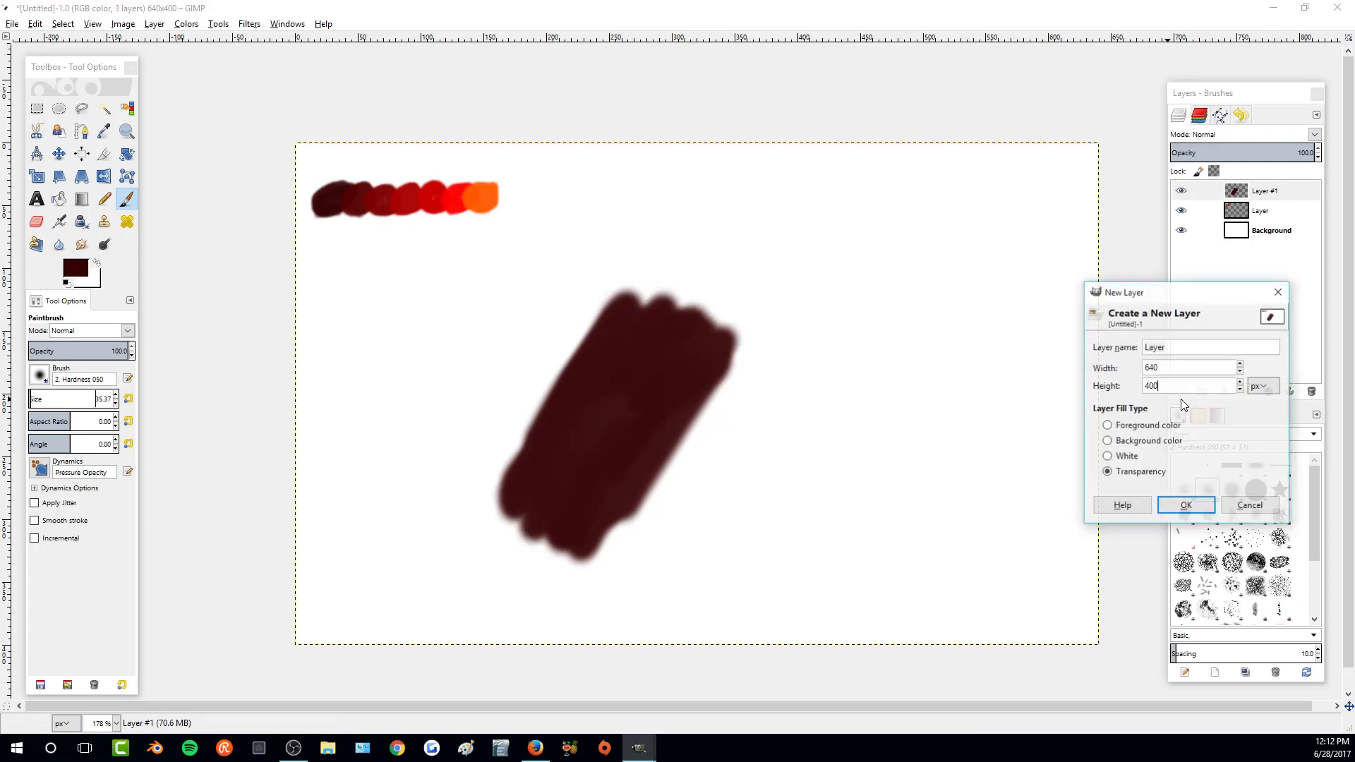
{"action": "left_click", "coordinate": [1186, 505]}
{"action": "left_click", "coordinate": [1260, 230]}
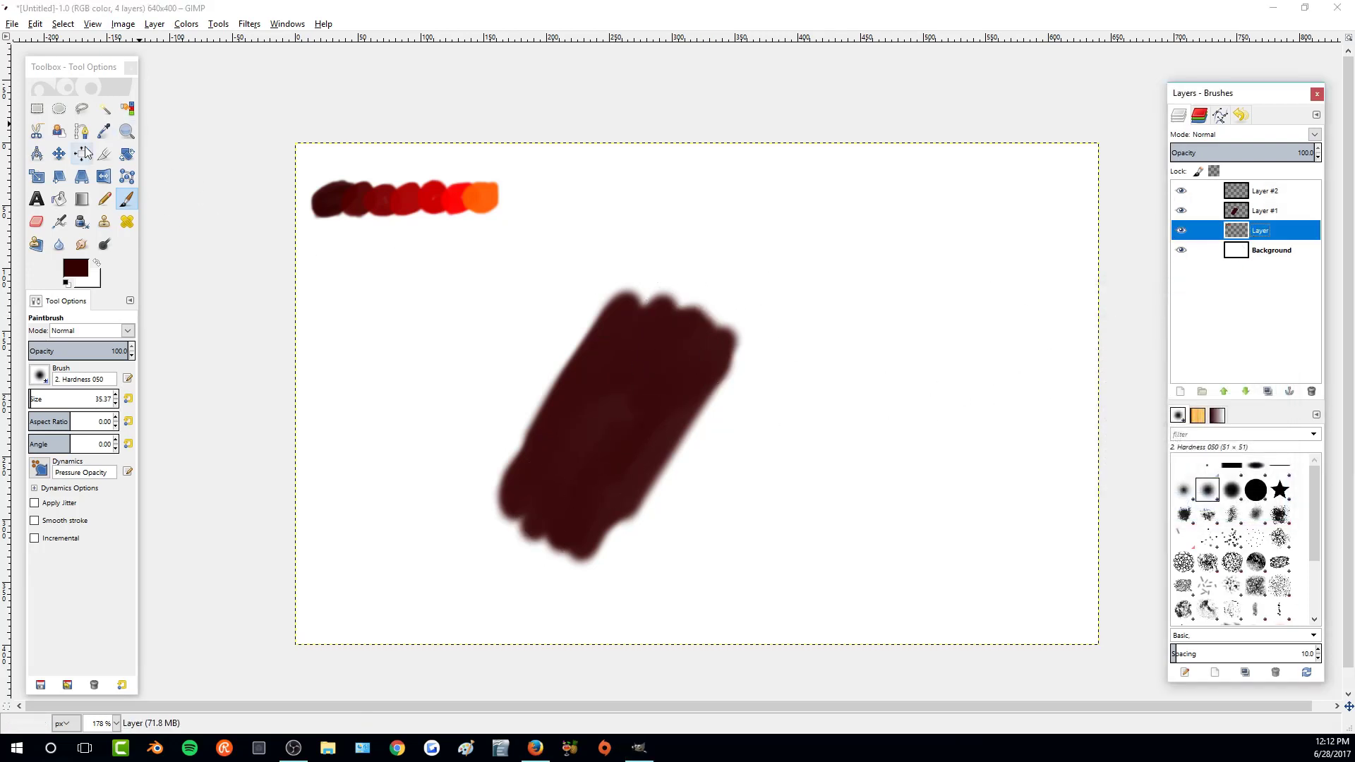
{"action": "left_click", "coordinate": [104, 135]}
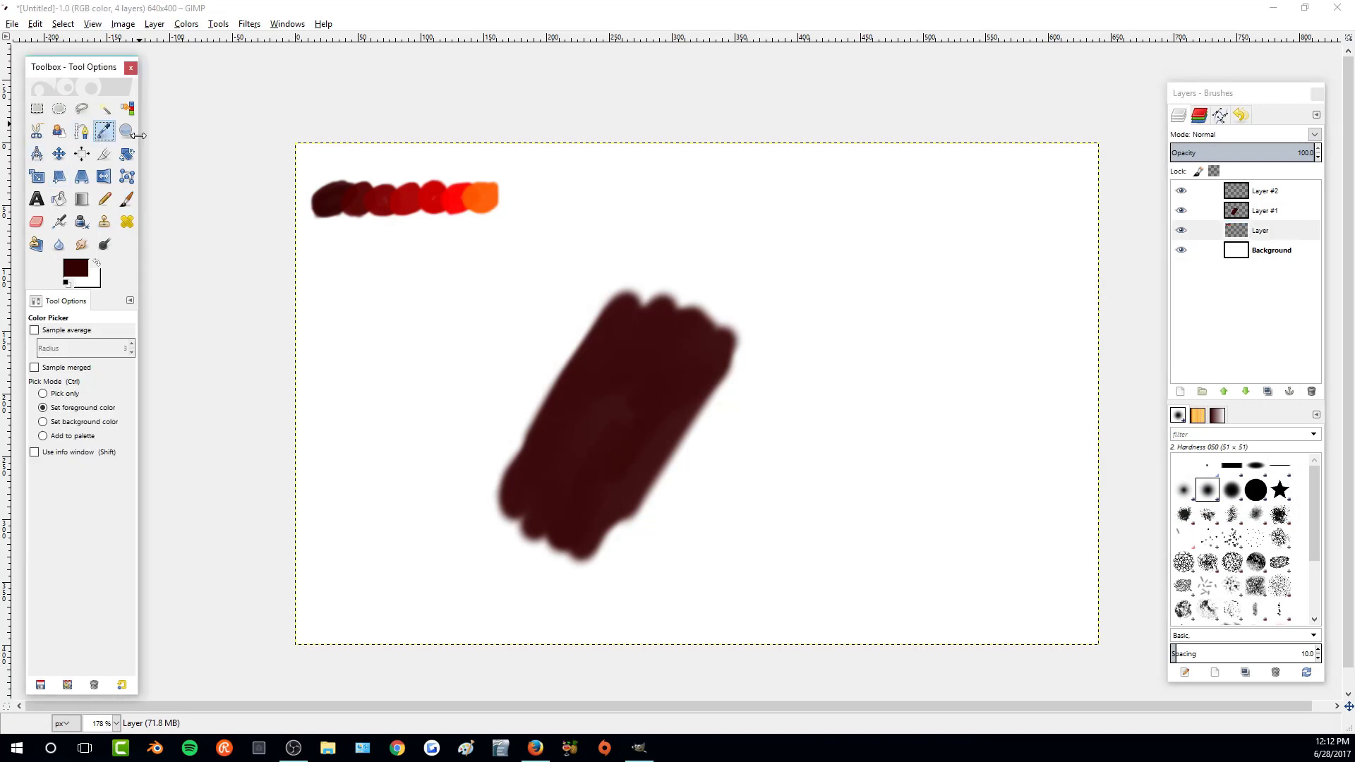
{"action": "left_click", "coordinate": [355, 198]}
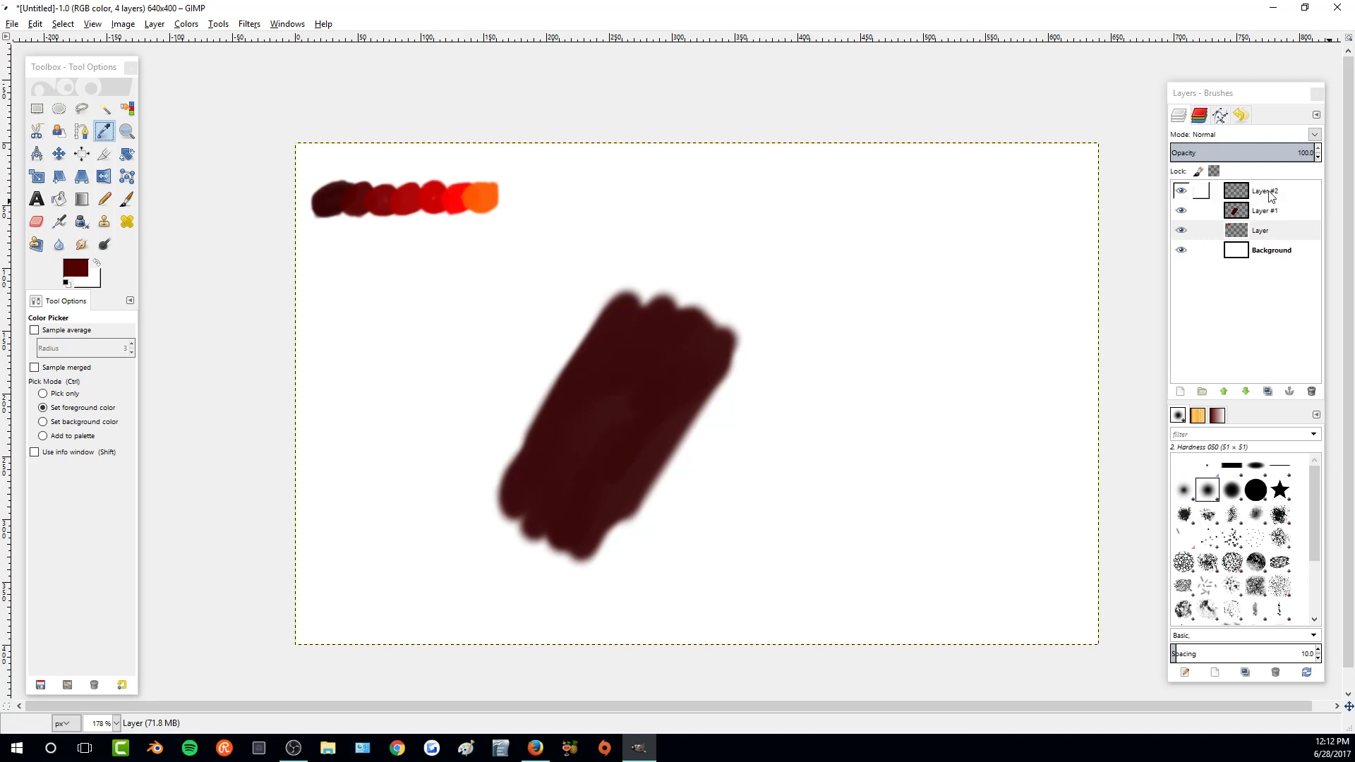
- On Layer #2, paint fine diagonal strands over the dark patch and past its edges with the Paintbrush at size 4.73
{"action": "left_click", "coordinate": [1243, 192]}
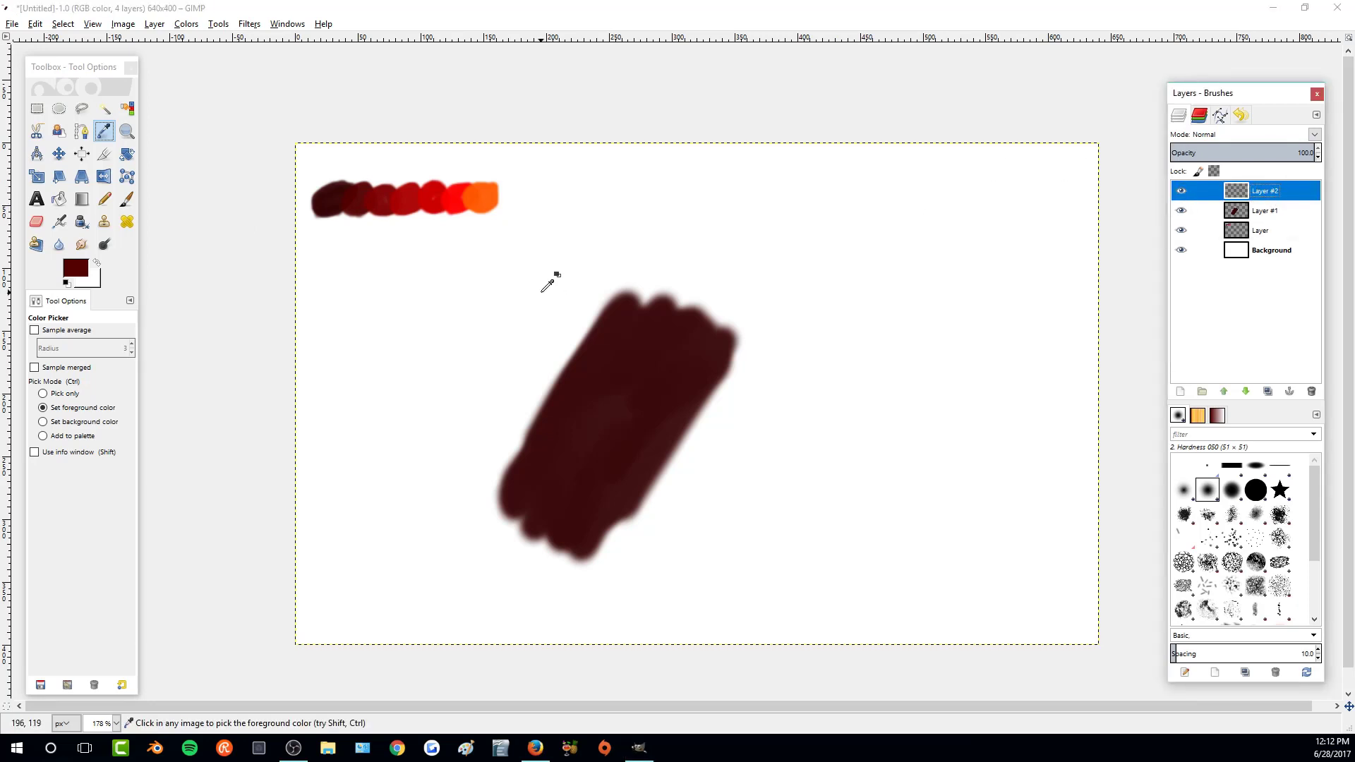
{"action": "left_click", "coordinate": [127, 199]}
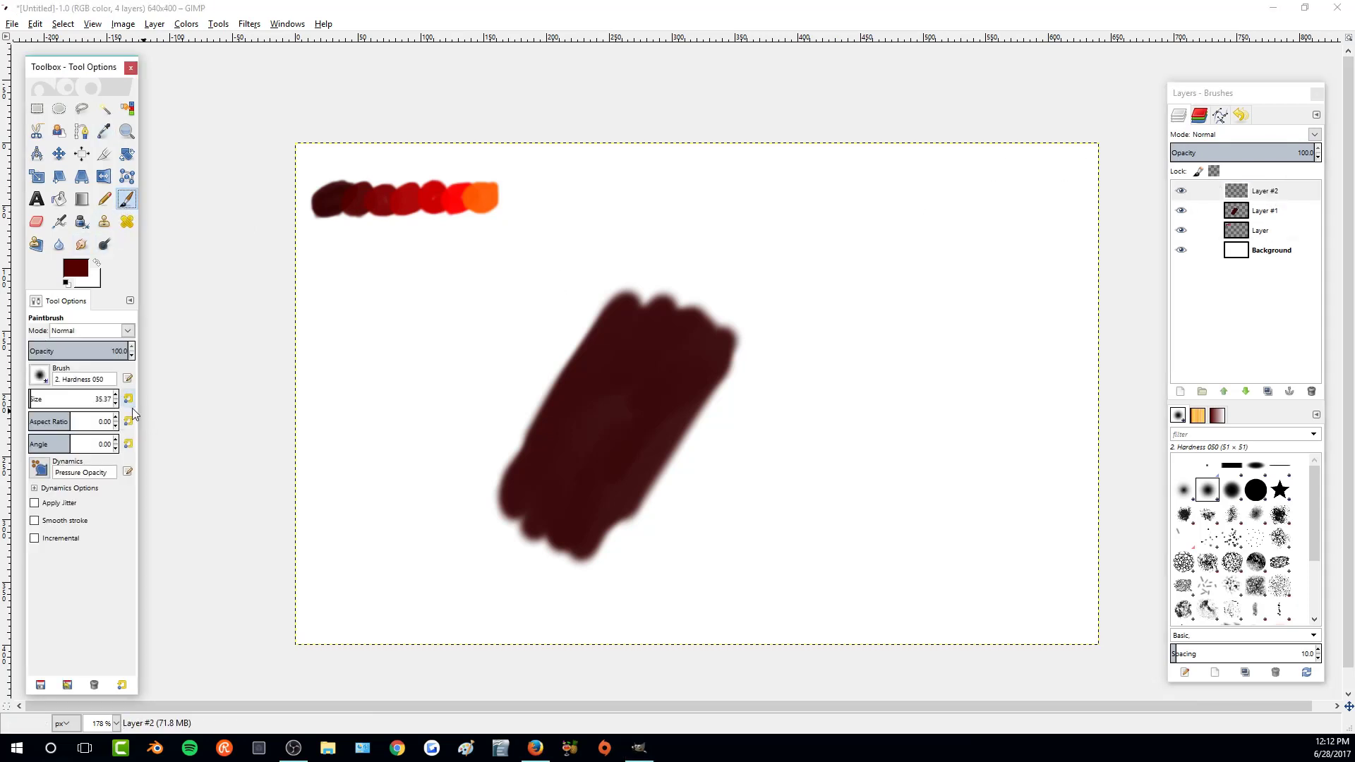
{"action": "left_click_drag", "start_coordinate": [110, 399], "coordinate": [108, 399]}
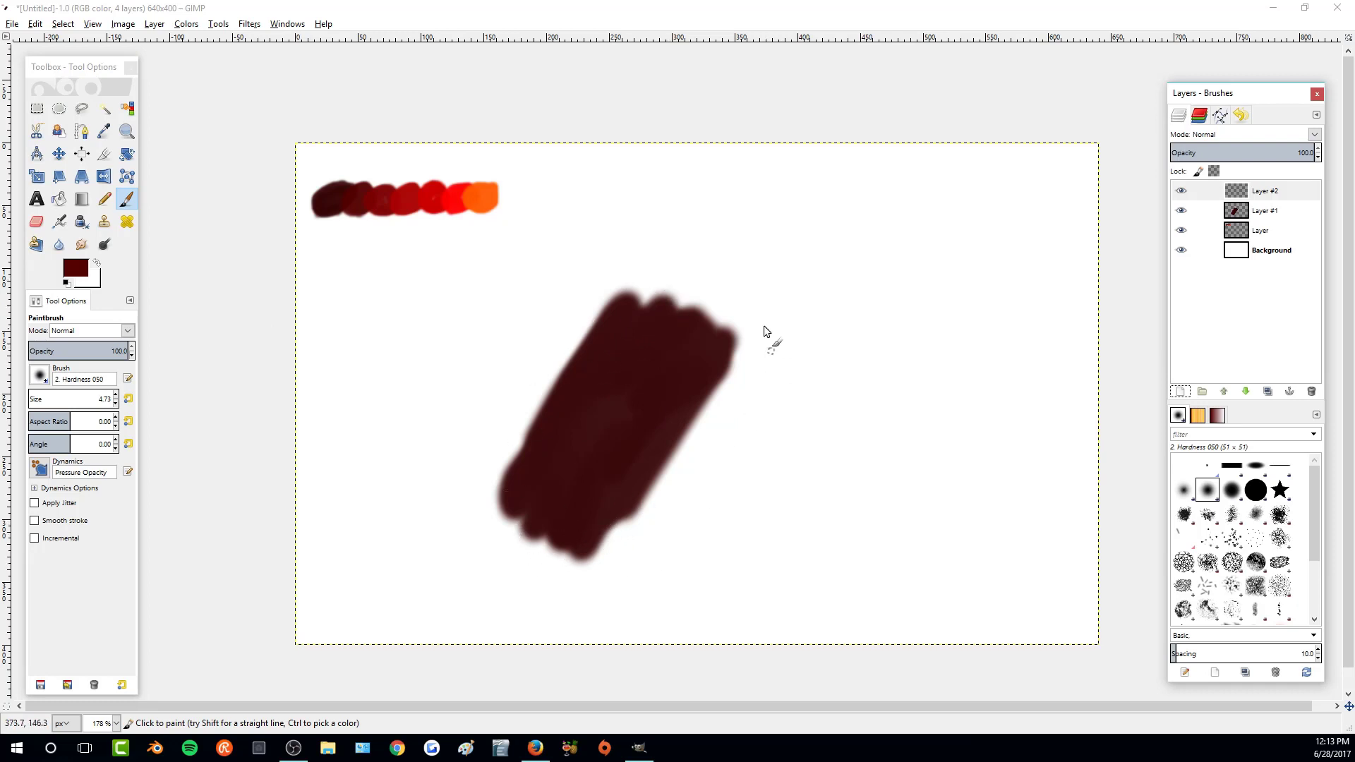
{"action": "left_click", "coordinate": [562, 423]}
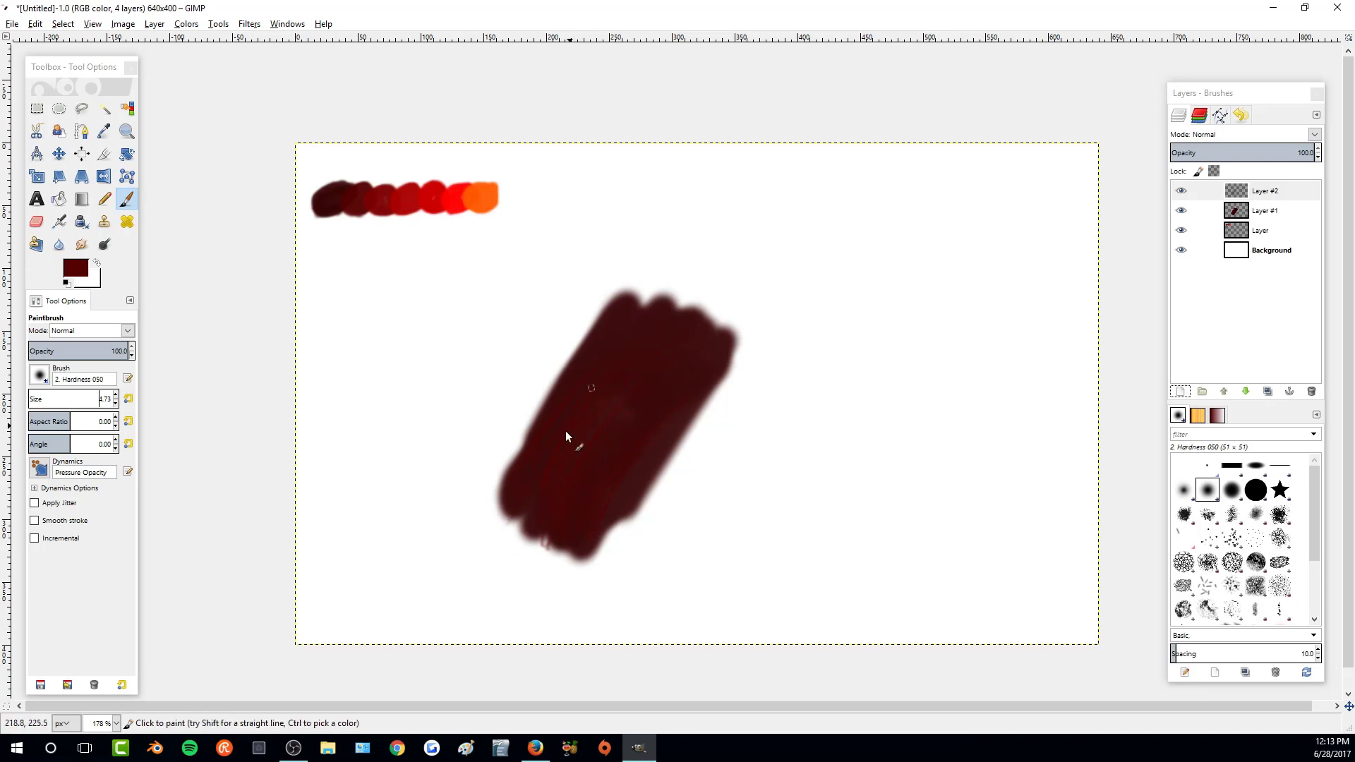
{"action": "mouse_move", "coordinate": [501, 544]}
{"action": "left_mouse_down"}
{"action": "mouse_move", "coordinate": [563, 430]}
{"action": "mouse_move", "coordinate": [486, 525]}
{"action": "left_mouse_up"}
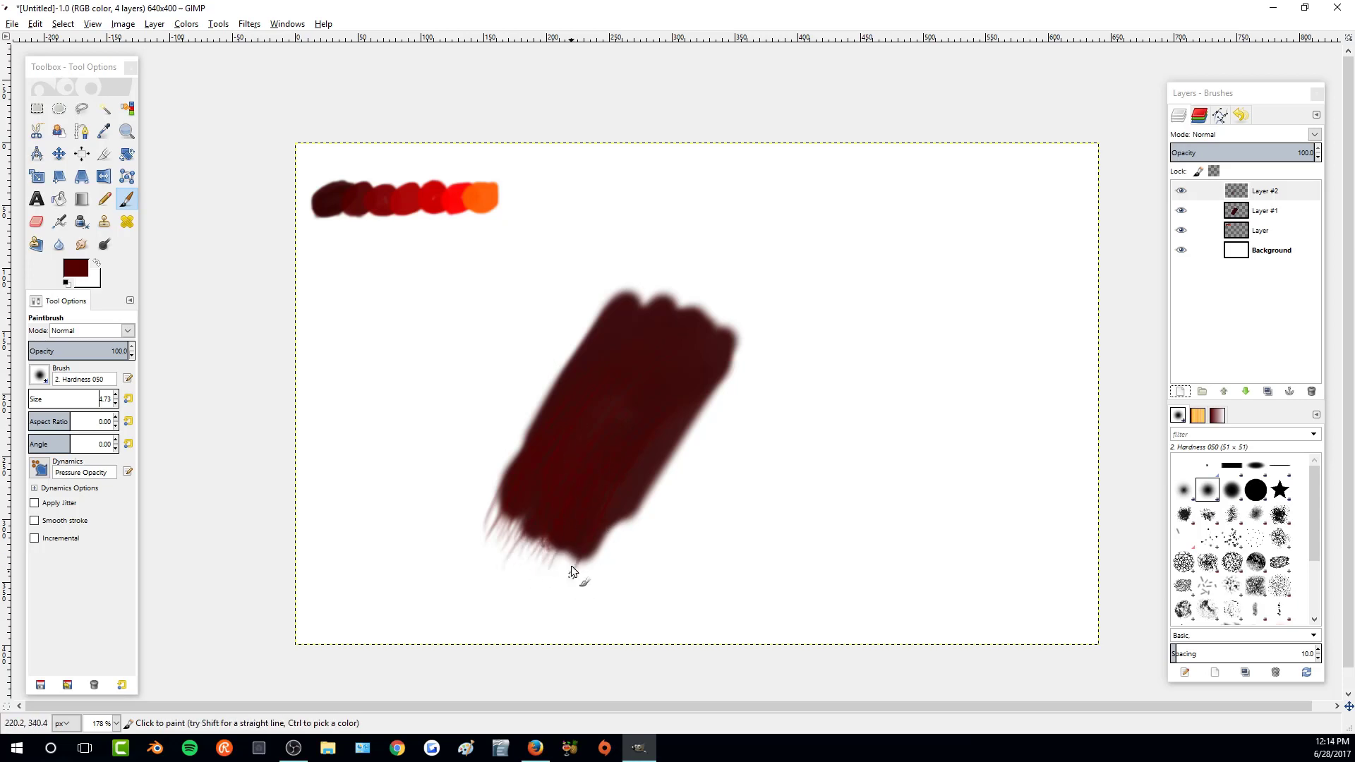
{"action": "mouse_move", "coordinate": [642, 468]}
{"action": "left_mouse_down"}
{"action": "mouse_move", "coordinate": [587, 571]}
{"action": "mouse_move", "coordinate": [641, 477]}
{"action": "mouse_move", "coordinate": [622, 504]}
{"action": "left_mouse_up"}
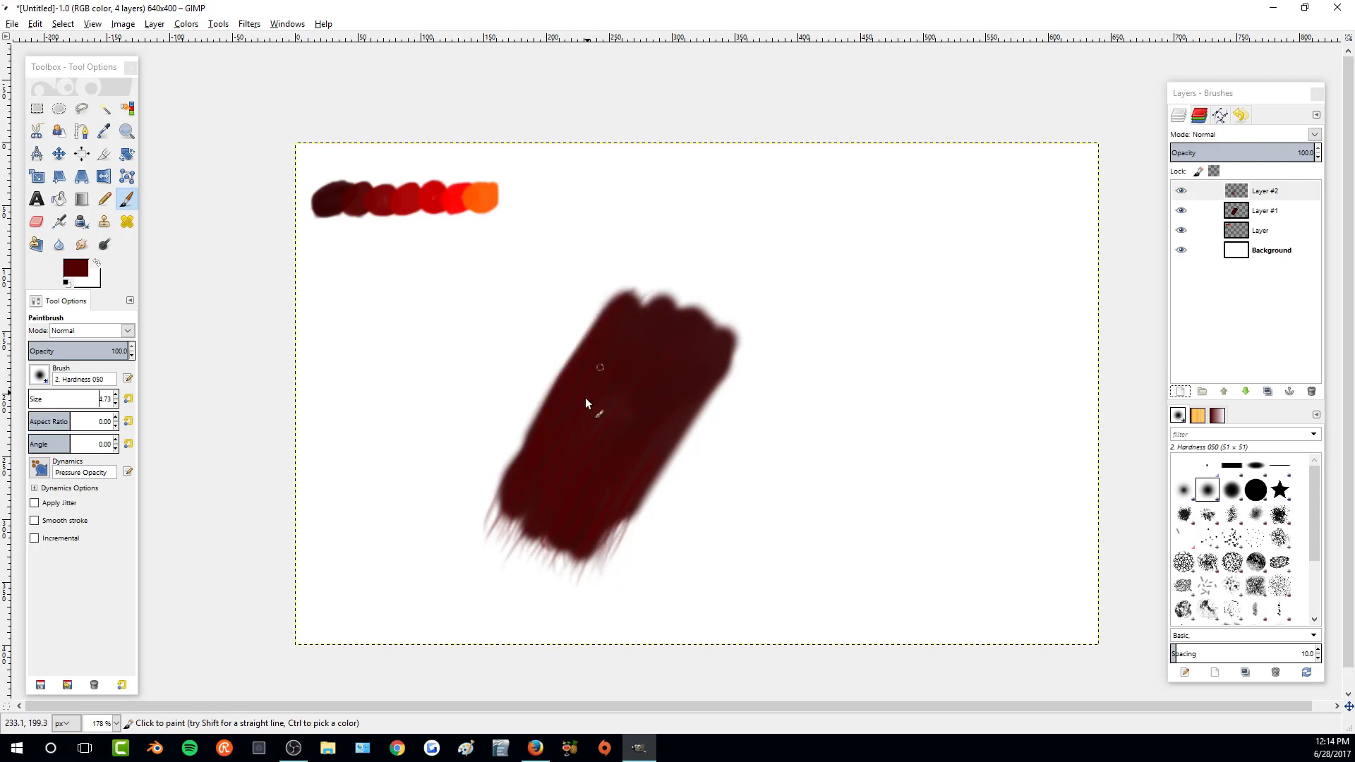
{"action": "left_click_drag", "start_coordinate": [706, 317], "coordinate": [731, 297]}
{"action": "left_click_drag", "start_coordinate": [541, 530], "coordinate": [543, 452]}
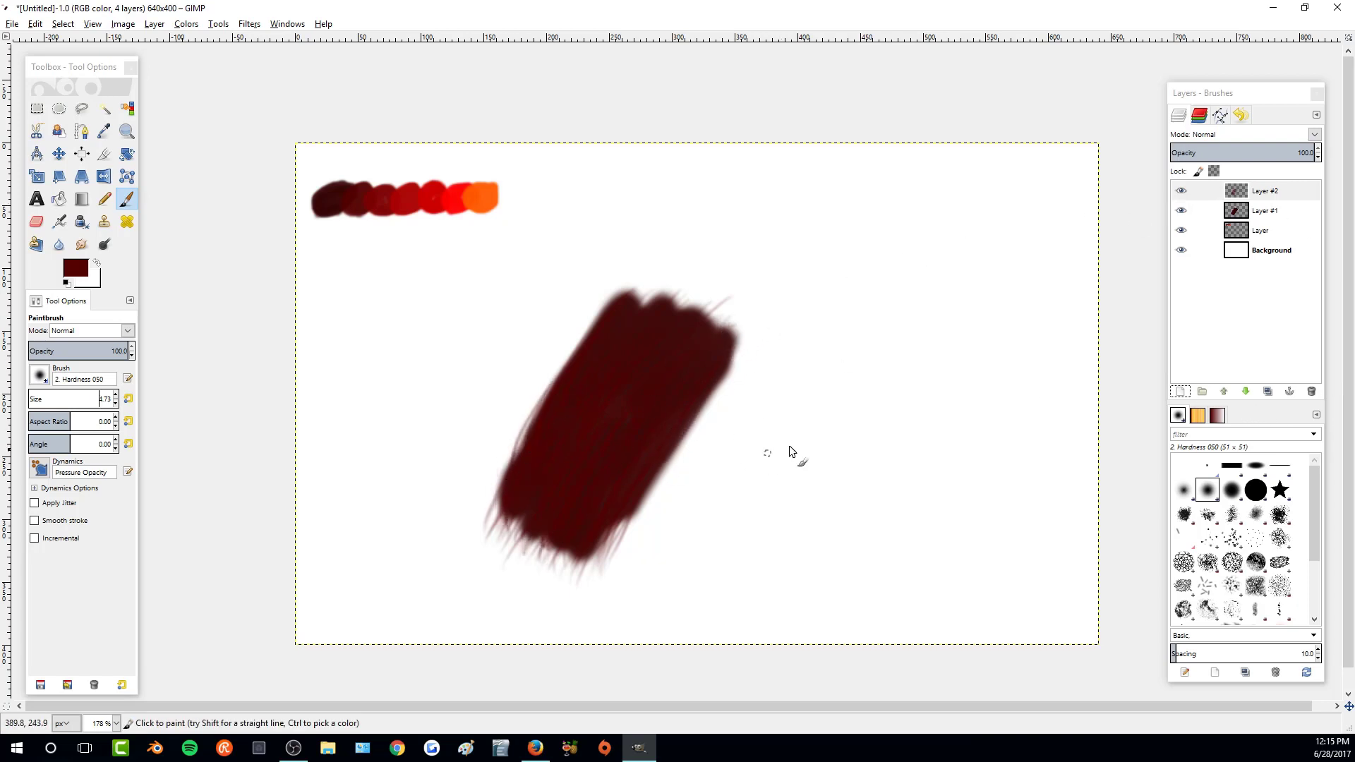
- Add a new transparent layer above Layer #2 and sample the third-darkest red swatch from the palette layer
{"action": "left_click", "coordinate": [1180, 391]}
{"action": "left_click", "coordinate": [1213, 506]}
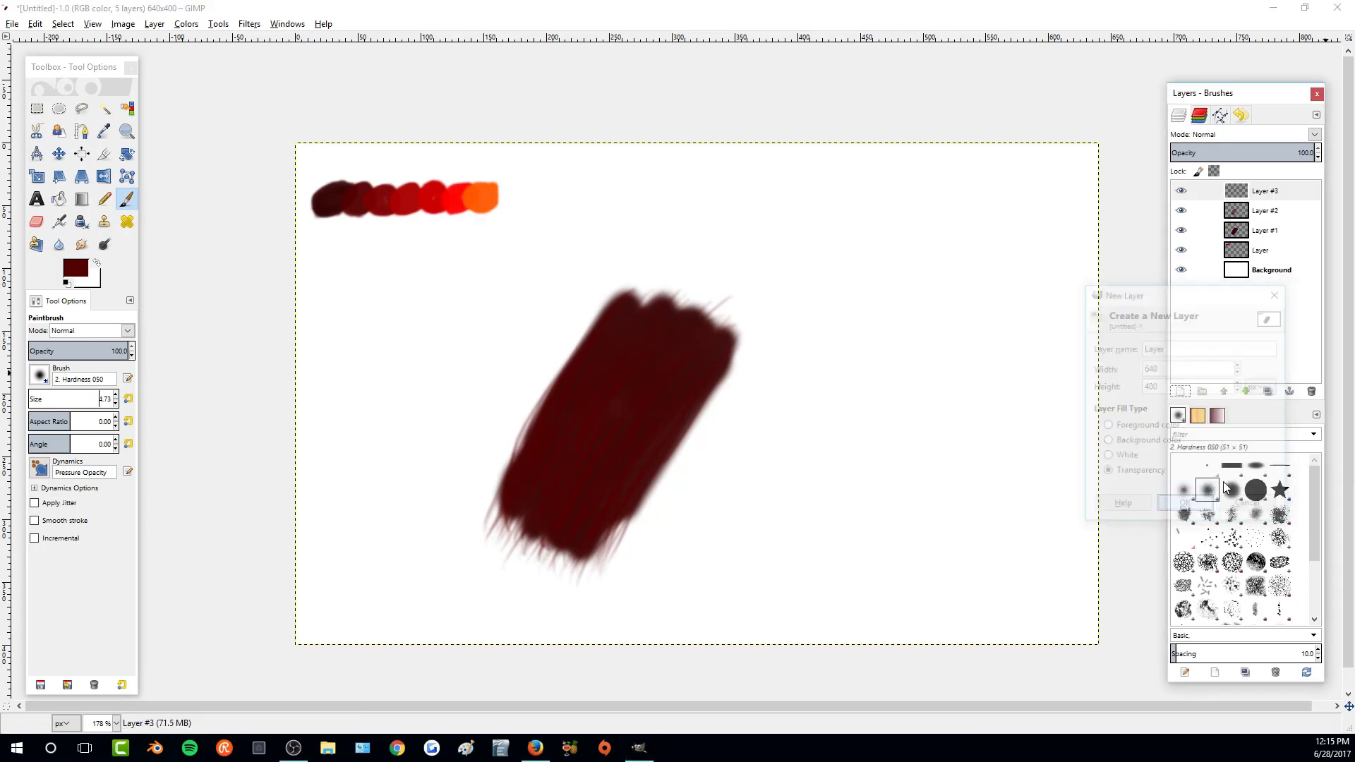
{"action": "left_click", "coordinate": [1261, 254]}
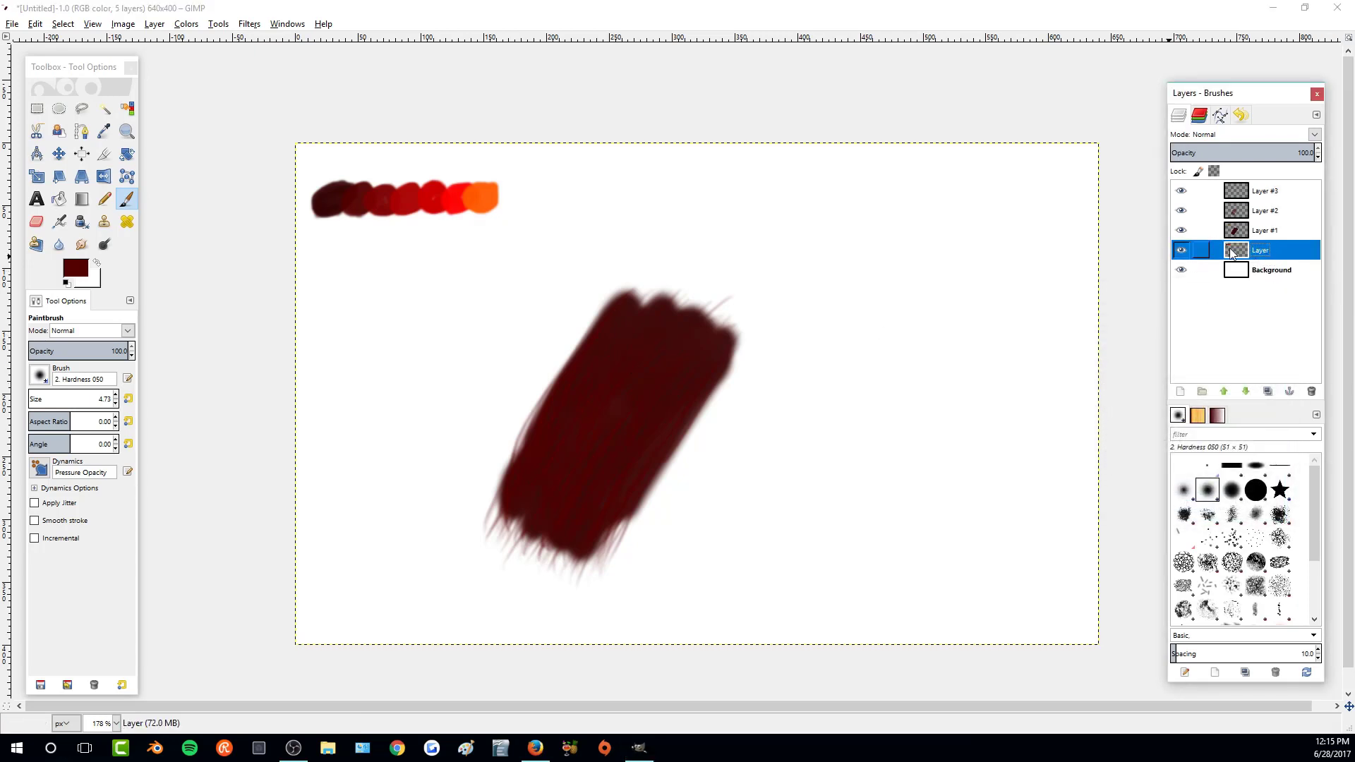
{"action": "left_click", "coordinate": [103, 130]}
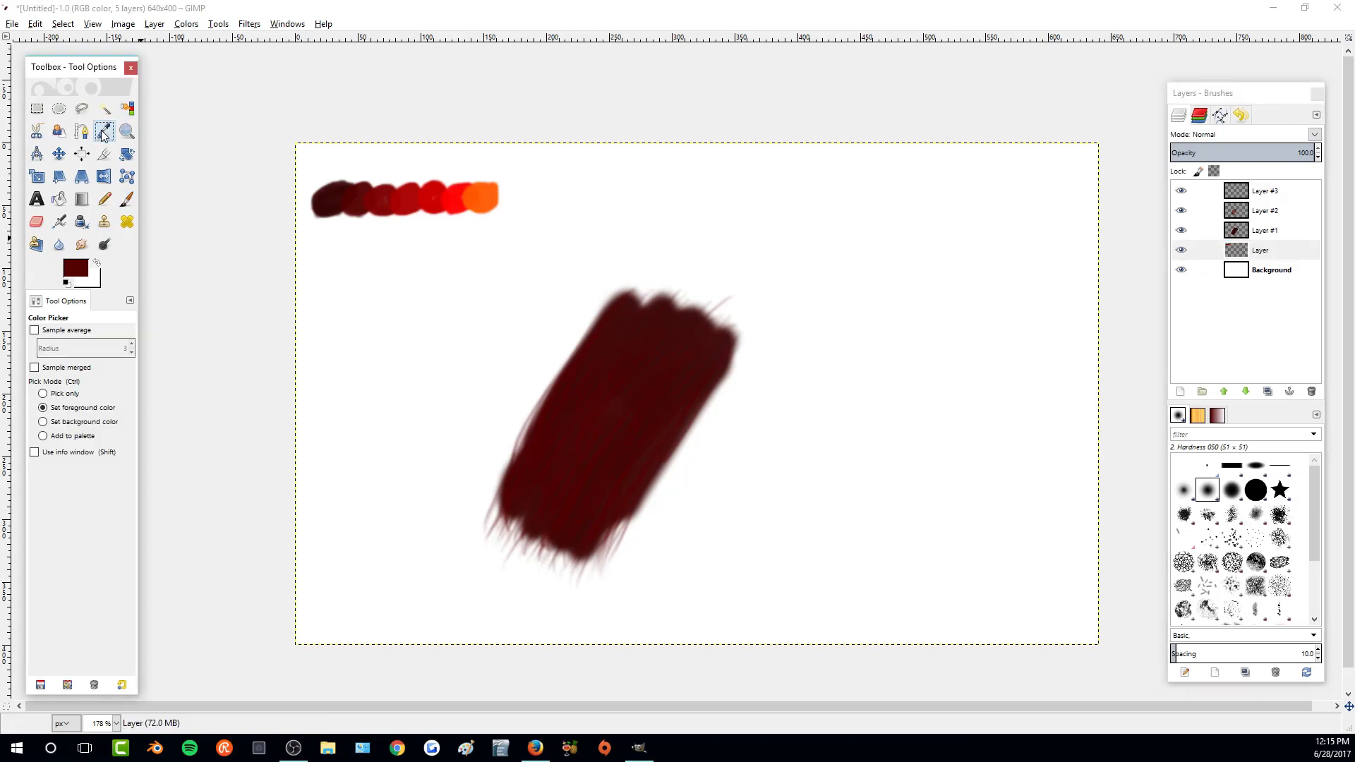
{"action": "left_click", "coordinate": [382, 197]}
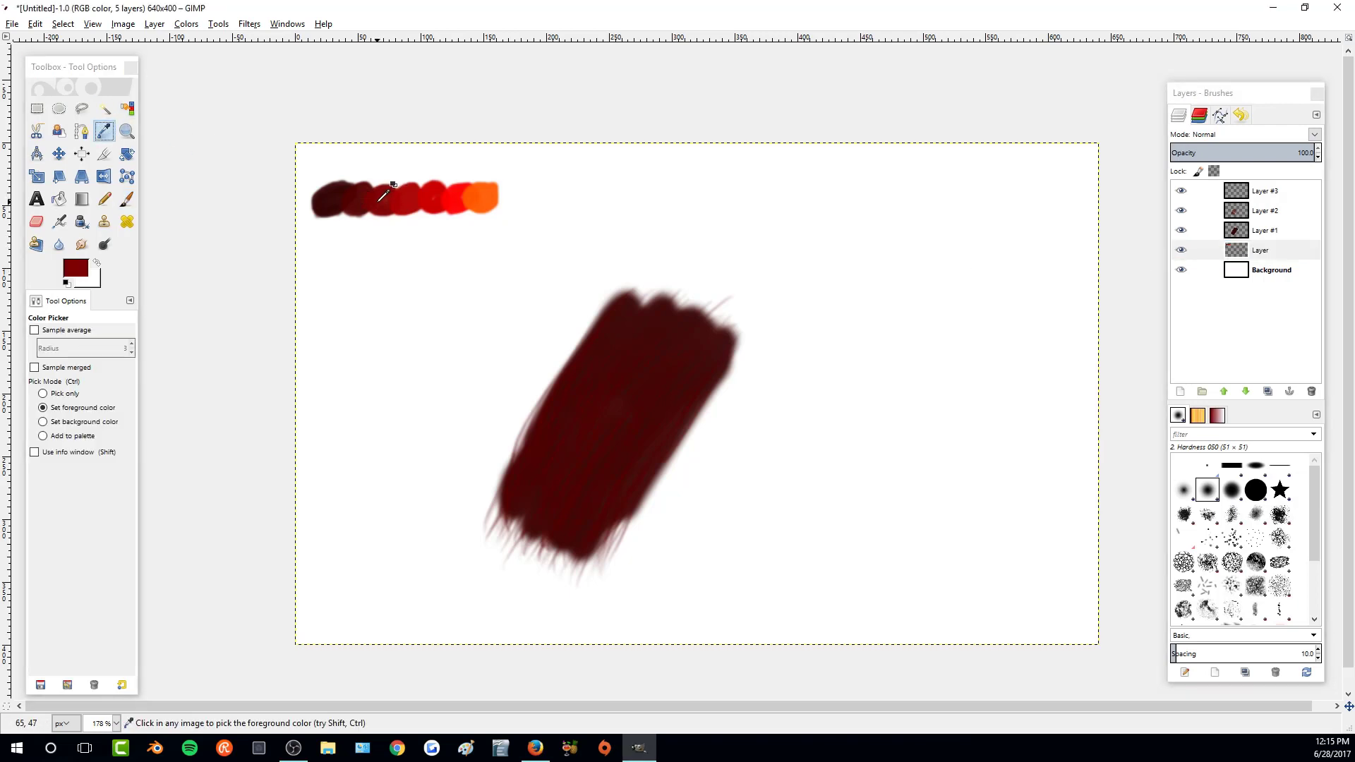
- On Layer #3, paint fine diagonal strands over the patch and past its edges with the Paintbrush at size 4.73
{"action": "left_click", "coordinate": [129, 202]}
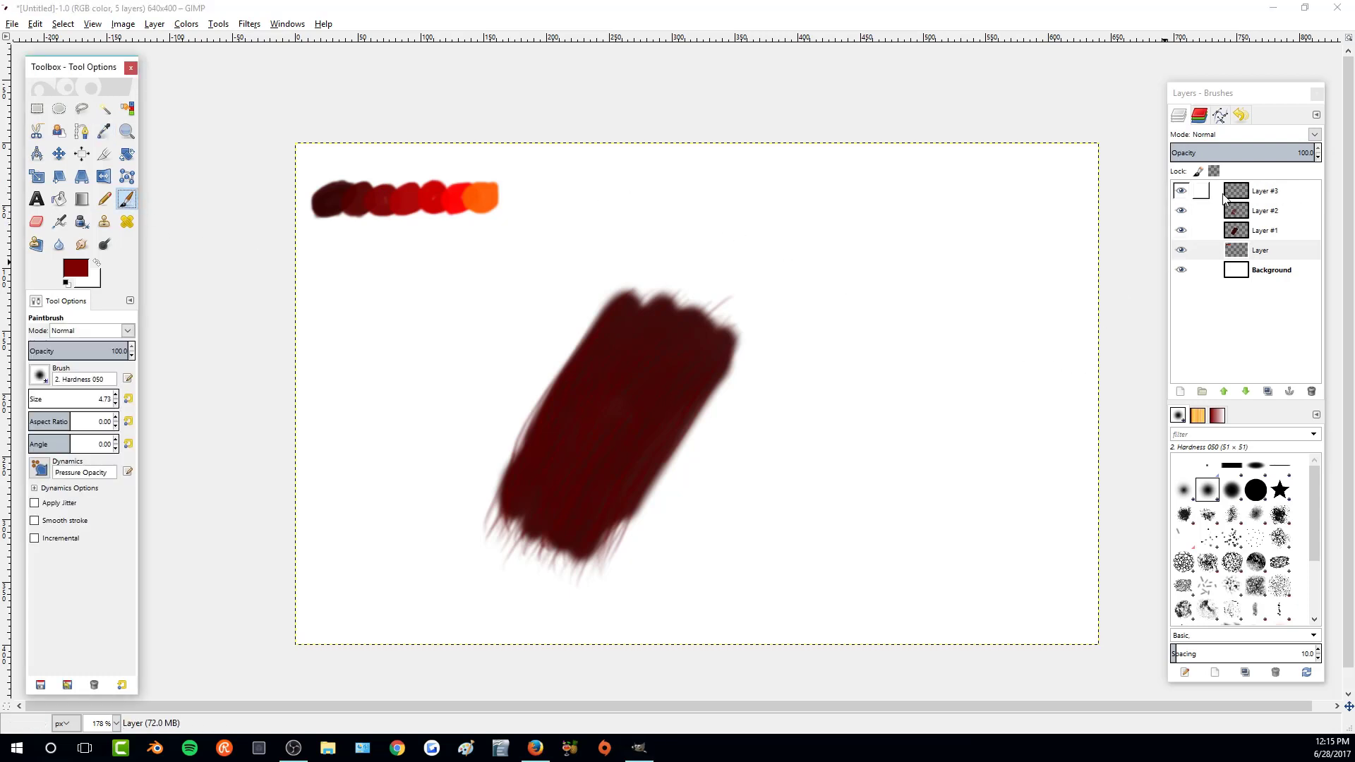
{"action": "left_click", "coordinate": [1264, 192]}
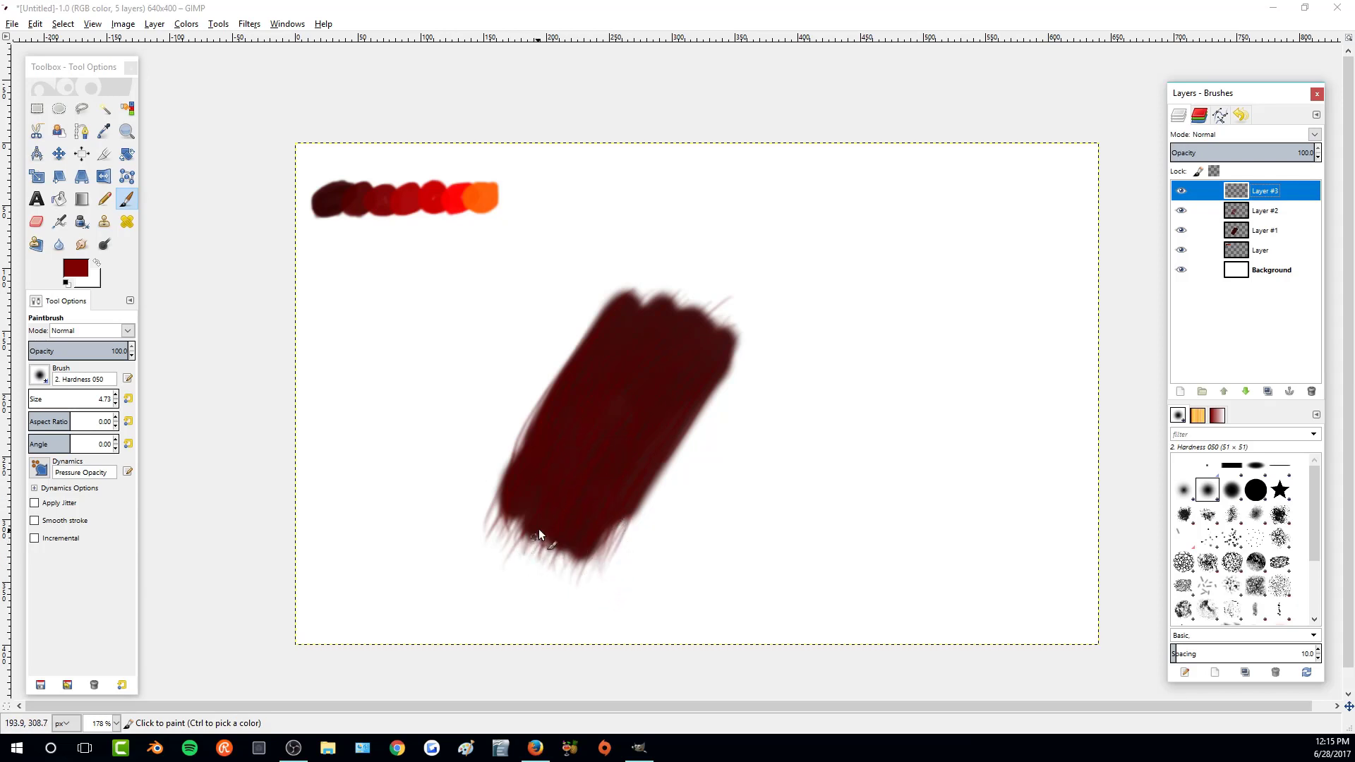
{"action": "left_click_drag", "start_coordinate": [522, 551], "coordinate": [557, 458]}
{"action": "left_click_drag", "start_coordinate": [511, 538], "coordinate": [531, 452]}
{"action": "left_click_drag", "start_coordinate": [514, 547], "coordinate": [590, 462]}
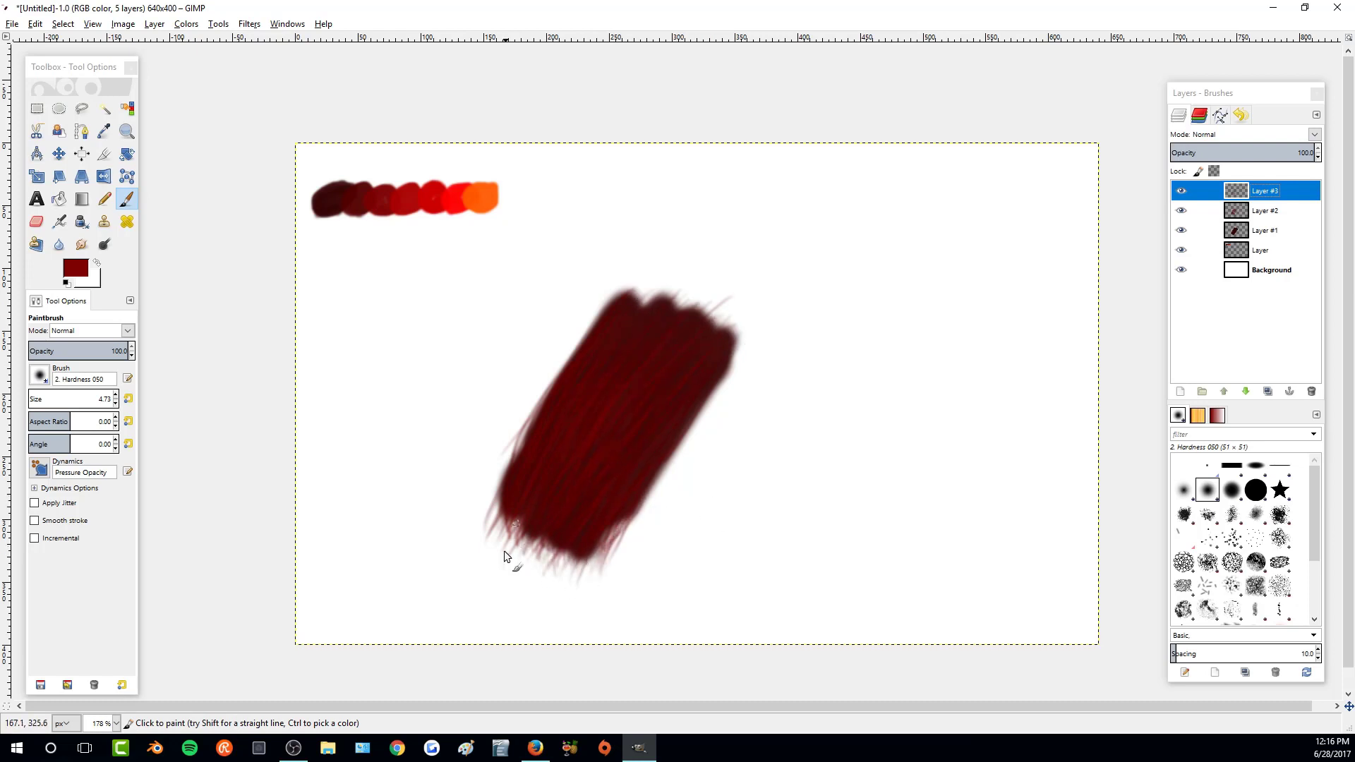
{"action": "left_click_drag", "start_coordinate": [504, 554], "coordinate": [546, 440]}
{"action": "left_click_drag", "start_coordinate": [707, 388], "coordinate": [741, 353]}
{"action": "left_click_drag", "start_coordinate": [607, 370], "coordinate": [655, 285]}
{"action": "left_click_drag", "start_coordinate": [610, 337], "coordinate": [648, 281]}
{"action": "left_click_drag", "start_coordinate": [500, 487], "coordinate": [529, 409]}
{"action": "left_click_drag", "start_coordinate": [507, 509], "coordinate": [545, 393]}
{"action": "mouse_move", "coordinate": [511, 482]}
{"action": "left_mouse_down"}
{"action": "mouse_move", "coordinate": [534, 417]}
{"action": "mouse_move", "coordinate": [523, 434]}
{"action": "left_mouse_up"}
- Add a new transparent layer above Layer #3 and sample the fourth-darkest red swatch from the palette layer
{"action": "left_click", "coordinate": [1180, 393]}
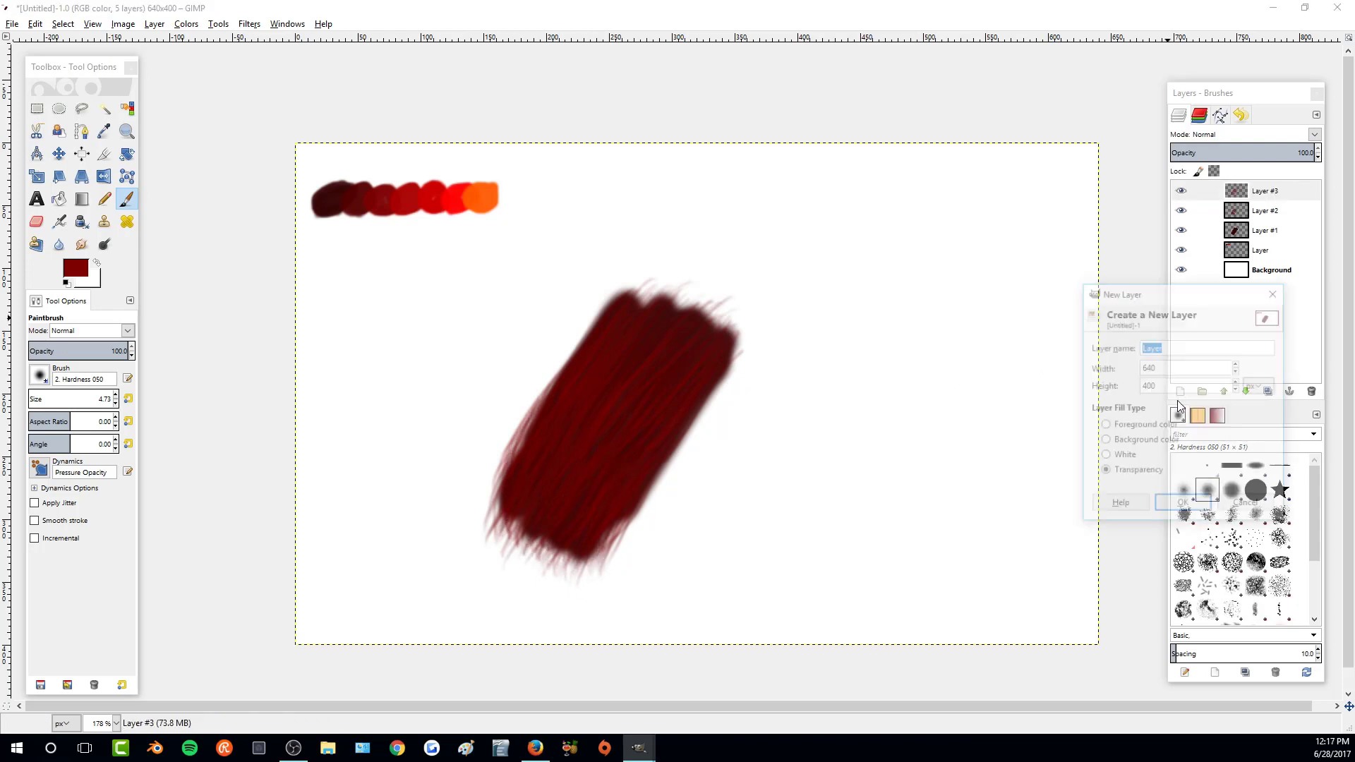
{"action": "key", "text": "Return"}
{"action": "left_click", "coordinate": [105, 132]}
{"action": "left_click", "coordinate": [1267, 272]}
{"action": "left_click", "coordinate": [407, 202]}
- On Layer #4, paint thin diagonal strands in the sampled medium red over the patch with the Paintbrush at size 4.73
{"action": "left_click", "coordinate": [126, 199]}
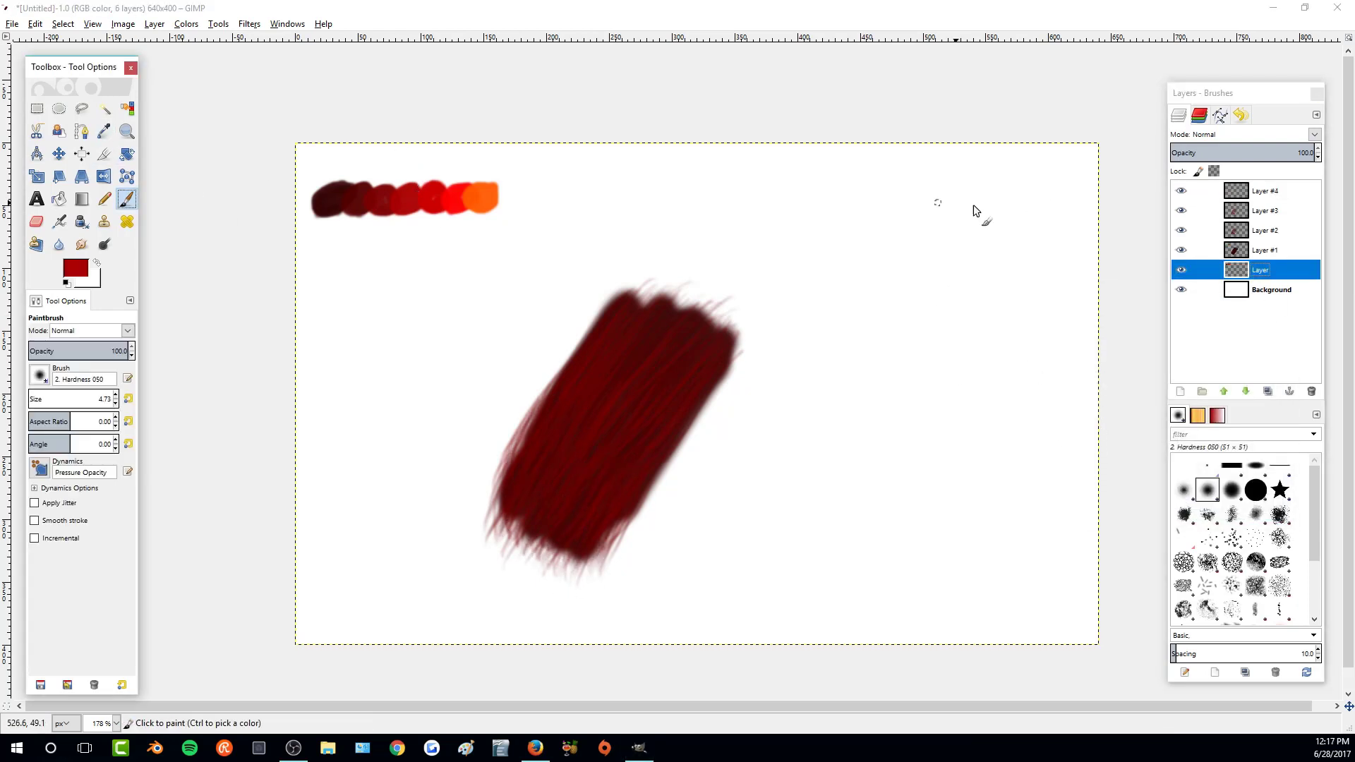
{"action": "left_click", "coordinate": [1263, 191]}
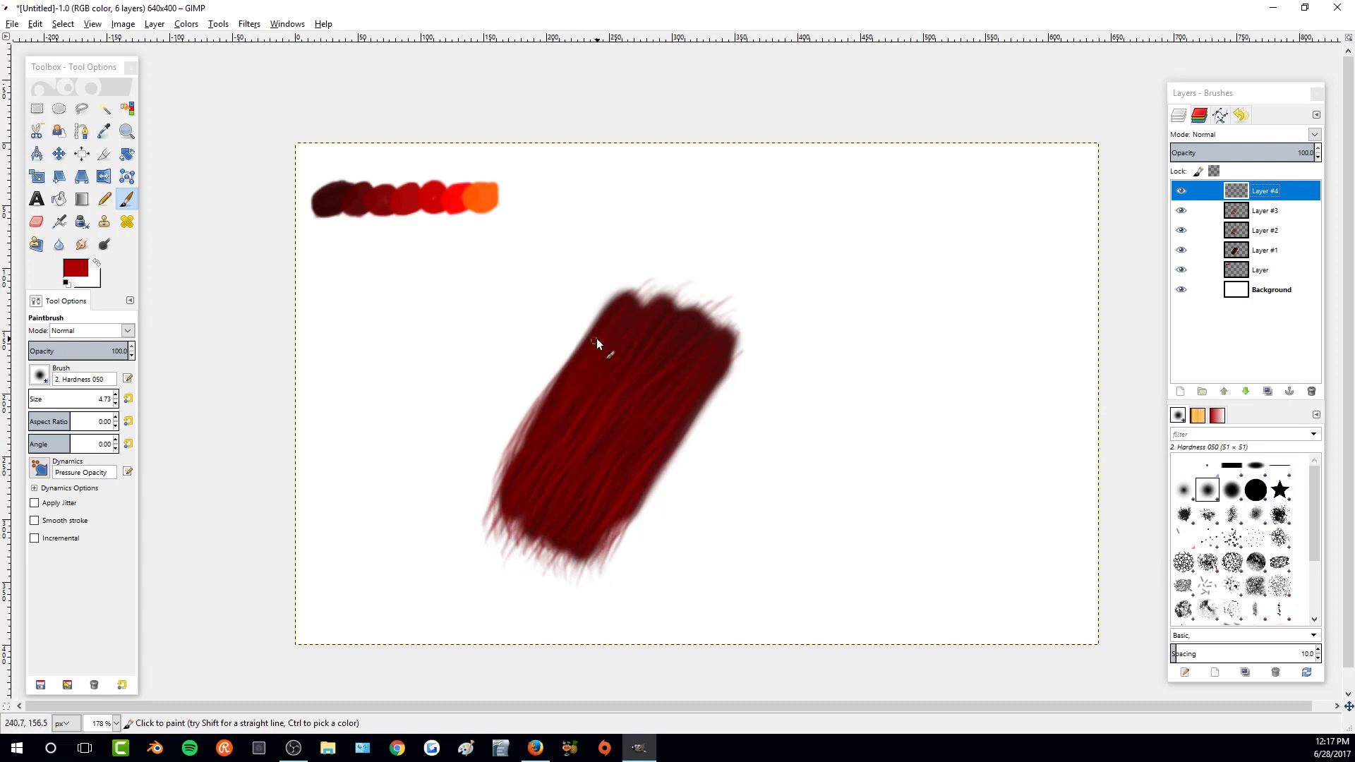
{"action": "left_click_drag", "start_coordinate": [543, 391], "coordinate": [512, 434]}
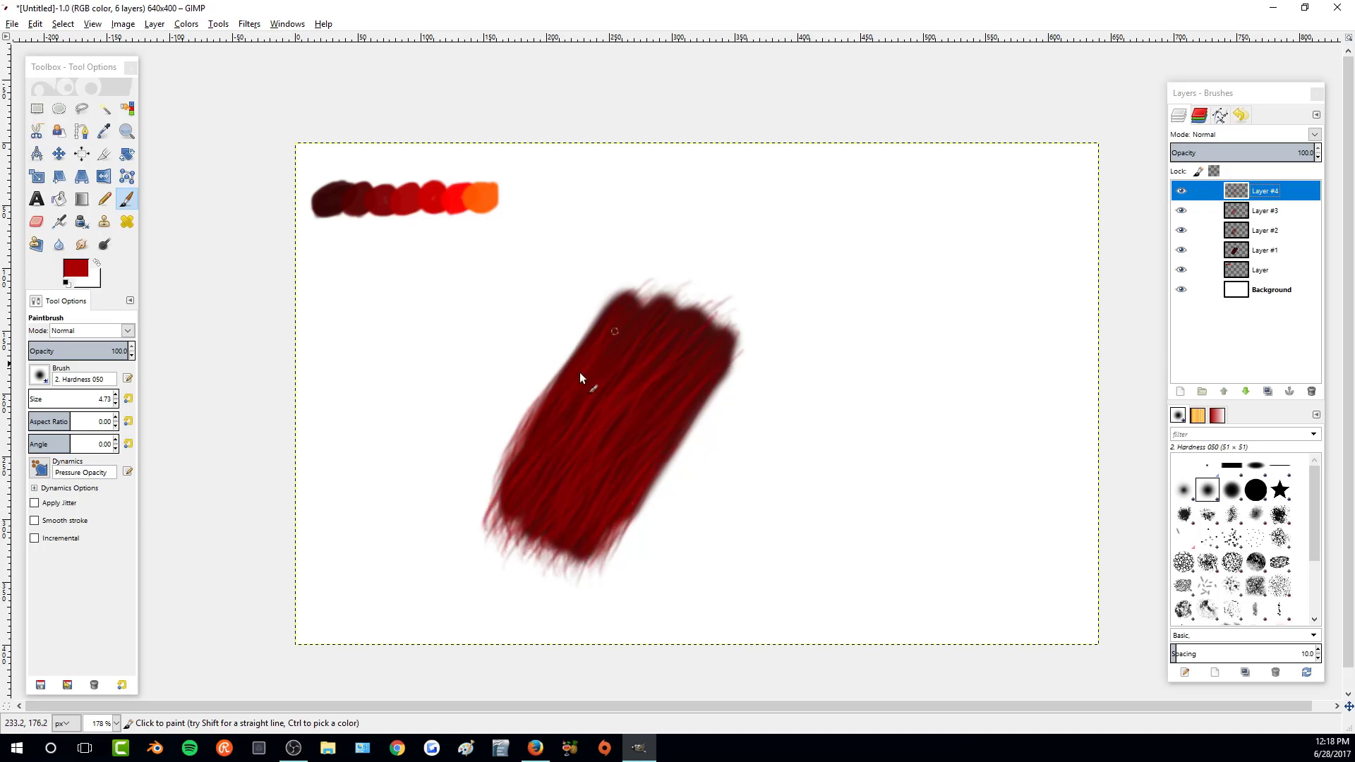
- Add a new transparent layer above Layer #4 and paint diagonal strands on it in the fifth-darkest red sampled from the palette layer
{"action": "left_click", "coordinate": [1181, 392]}
{"action": "left_click", "coordinate": [1189, 502]}
{"action": "left_click", "coordinate": [104, 132]}
{"action": "left_click", "coordinate": [1239, 291]}
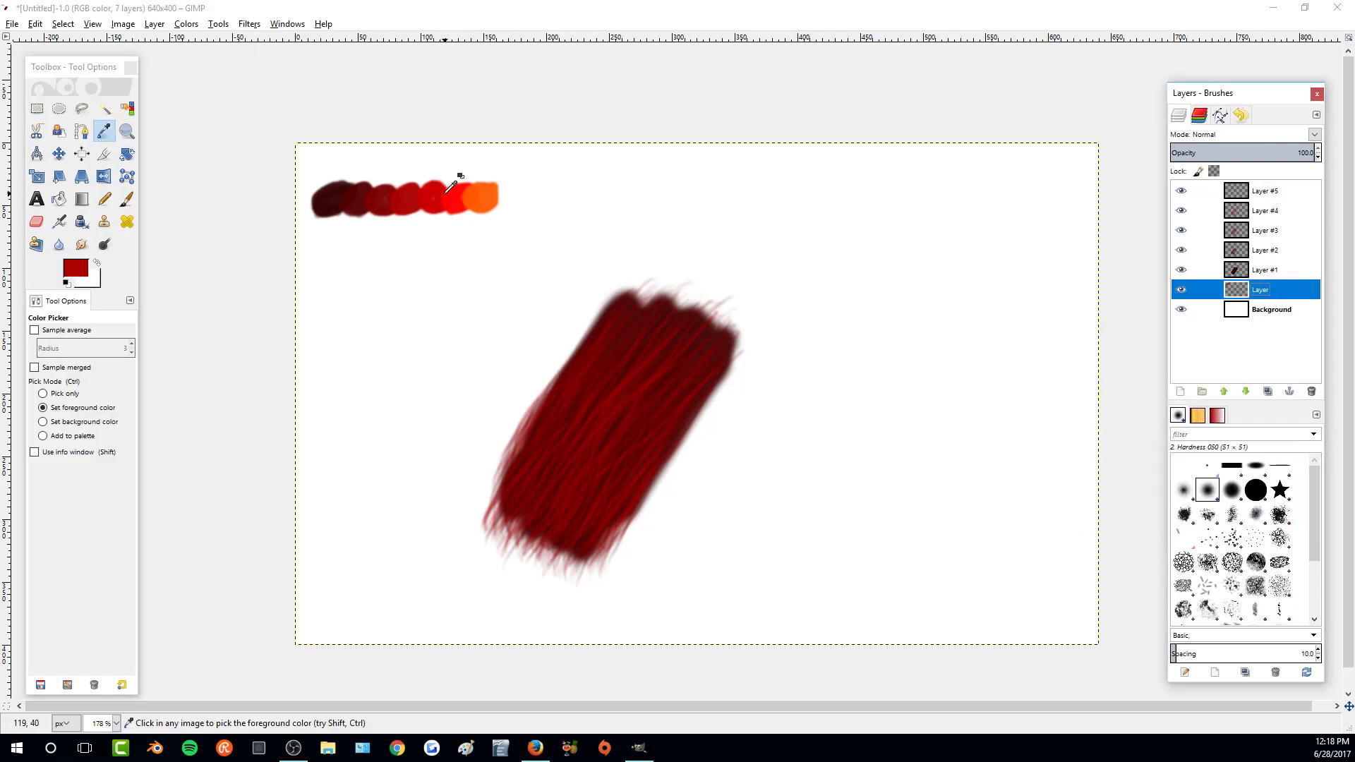
{"action": "left_click", "coordinate": [438, 197]}
{"action": "left_click", "coordinate": [126, 200]}
{"action": "left_click", "coordinate": [1253, 192]}
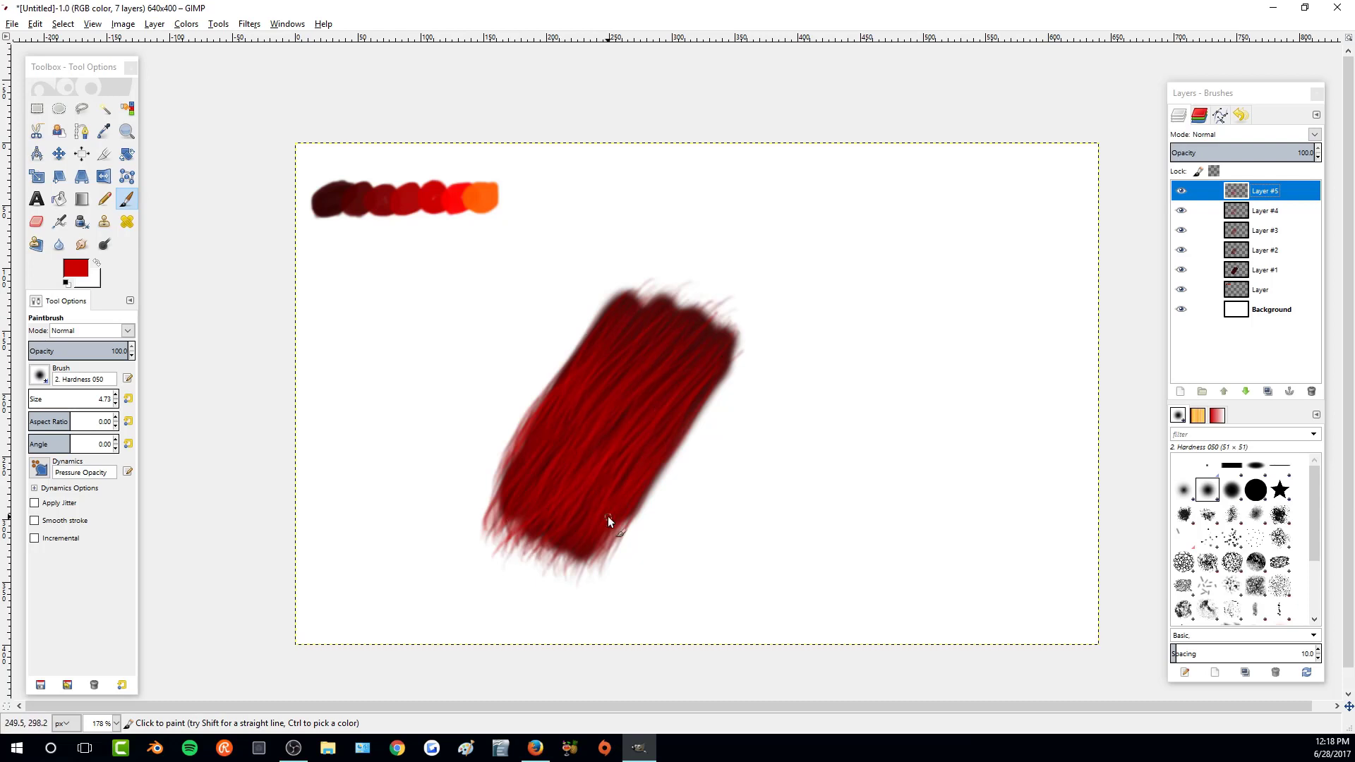
- Add a new transparent layer above Layer #5 and paint diagonal strands on it in the brightest red sampled from the palette layer
{"action": "left_click", "coordinate": [1180, 392]}
{"action": "left_click", "coordinate": [1189, 506]}
{"action": "left_click", "coordinate": [105, 131]}
{"action": "left_click", "coordinate": [1261, 309]}
{"action": "left_click", "coordinate": [481, 199]}
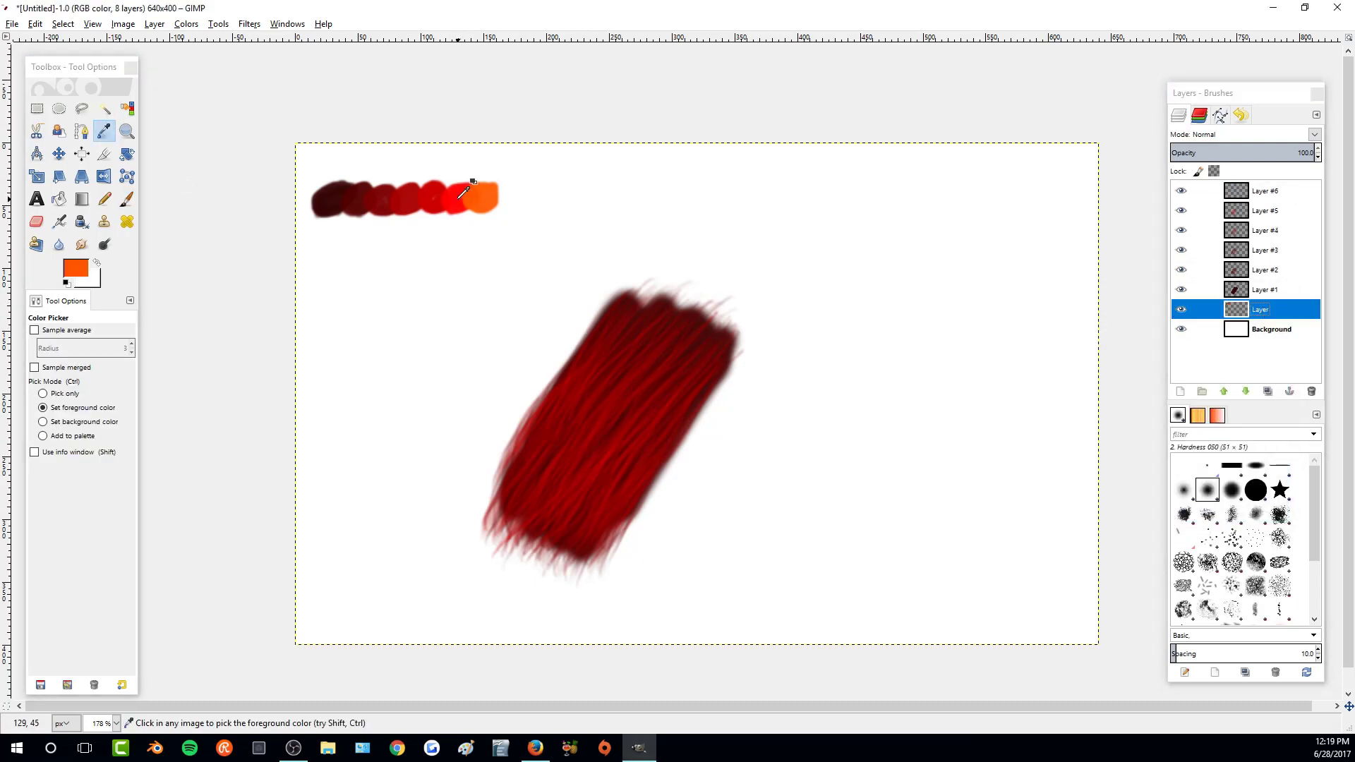
{"action": "left_click", "coordinate": [458, 199]}
{"action": "left_click", "coordinate": [127, 199]}
{"action": "left_click", "coordinate": [1286, 193]}
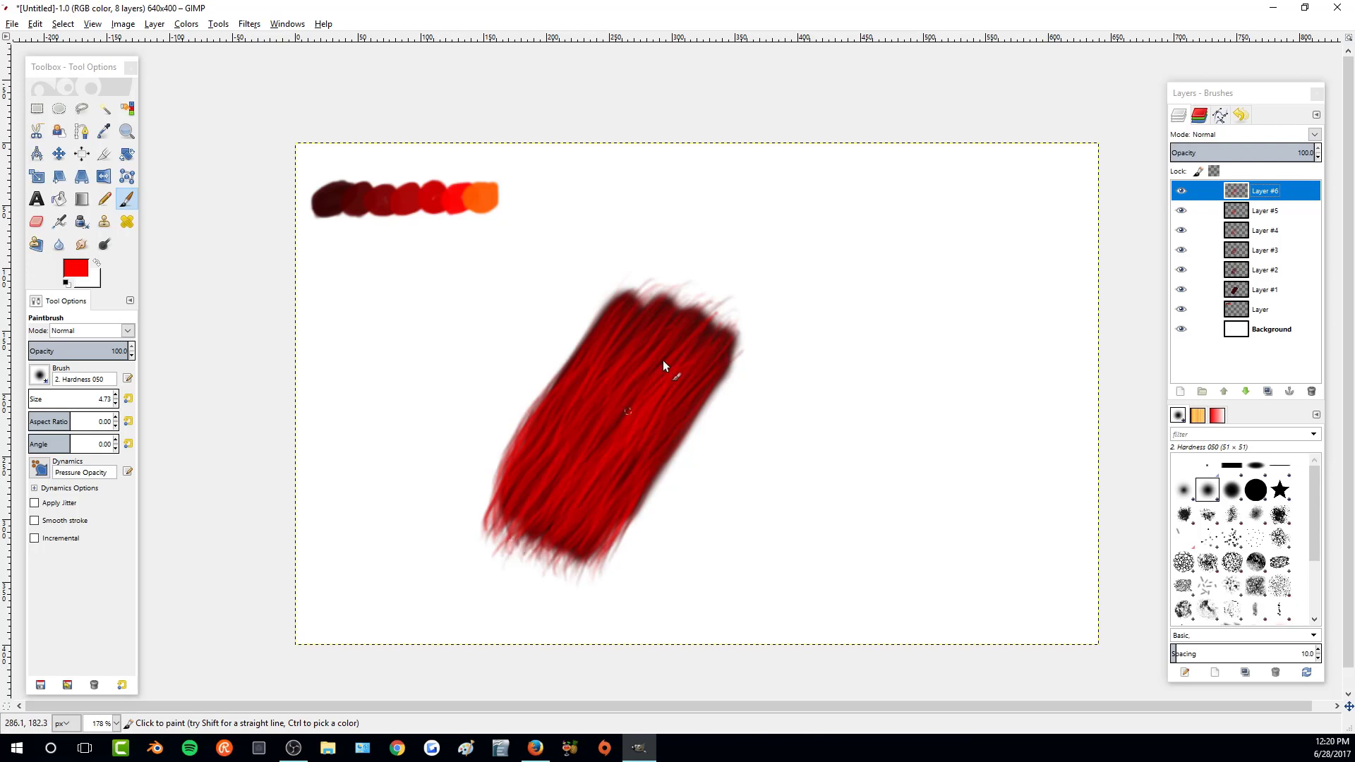
- Add a new transparent layer above Layer #6 and sample the orange swatch from the palette layer
{"action": "left_click", "coordinate": [1181, 392]}
{"action": "left_click", "coordinate": [1203, 516]}
{"action": "left_click", "coordinate": [105, 132]}
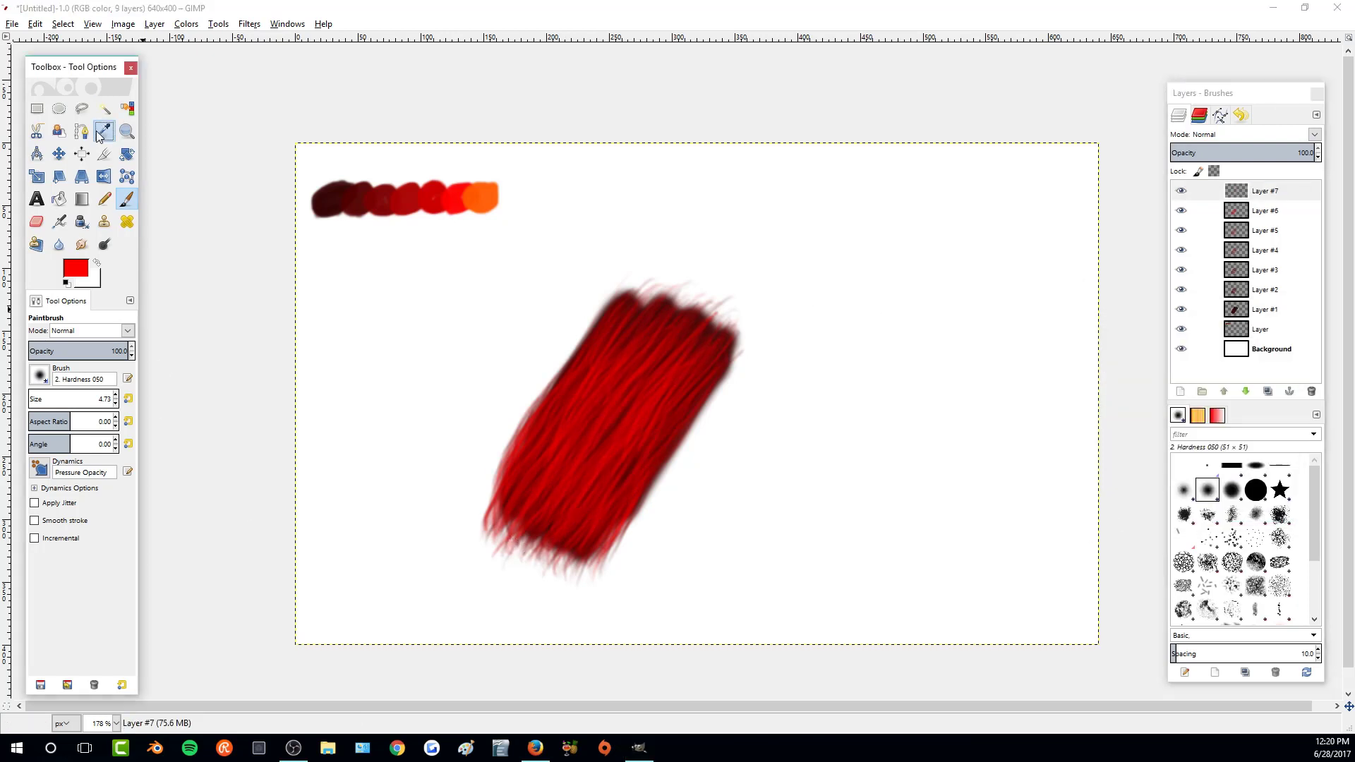
{"action": "left_click", "coordinate": [1261, 330]}
{"action": "left_click", "coordinate": [476, 194]}
- On Layer #7, paint thin orange highlight strands diagonally across the patch with the Paintbrush at size 4.73
{"action": "left_click", "coordinate": [126, 200]}
{"action": "left_click", "coordinate": [1265, 191]}
{"action": "left_click_drag", "start_coordinate": [528, 533], "coordinate": [612, 451]}
{"action": "mouse_move", "coordinate": [505, 514]}
{"action": "left_mouse_down"}
{"action": "mouse_move", "coordinate": [593, 449]}
{"action": "mouse_move", "coordinate": [573, 424]}
{"action": "mouse_move", "coordinate": [519, 460]}
{"action": "mouse_move", "coordinate": [498, 535]}
{"action": "mouse_move", "coordinate": [605, 353]}
{"action": "mouse_move", "coordinate": [632, 378]}
{"action": "left_mouse_up"}
{"action": "left_click_drag", "start_coordinate": [526, 494], "coordinate": [601, 342]}
{"action": "mouse_move", "coordinate": [638, 395]}
{"action": "left_mouse_down"}
{"action": "mouse_move", "coordinate": [605, 509]}
{"action": "mouse_move", "coordinate": [677, 416]}
{"action": "left_mouse_up"}
{"action": "mouse_move", "coordinate": [633, 471]}
{"action": "left_mouse_down"}
{"action": "mouse_move", "coordinate": [561, 446]}
{"action": "mouse_move", "coordinate": [630, 301]}
{"action": "mouse_move", "coordinate": [572, 457]}
{"action": "mouse_move", "coordinate": [562, 541]}
{"action": "mouse_move", "coordinate": [647, 459]}
{"action": "mouse_move", "coordinate": [504, 538]}
{"action": "mouse_move", "coordinate": [517, 451]}
{"action": "mouse_move", "coordinate": [519, 558]}
{"action": "mouse_move", "coordinate": [703, 341]}
{"action": "mouse_move", "coordinate": [636, 323]}
{"action": "mouse_move", "coordinate": [548, 495]}
{"action": "mouse_move", "coordinate": [561, 554]}
{"action": "left_mouse_up"}
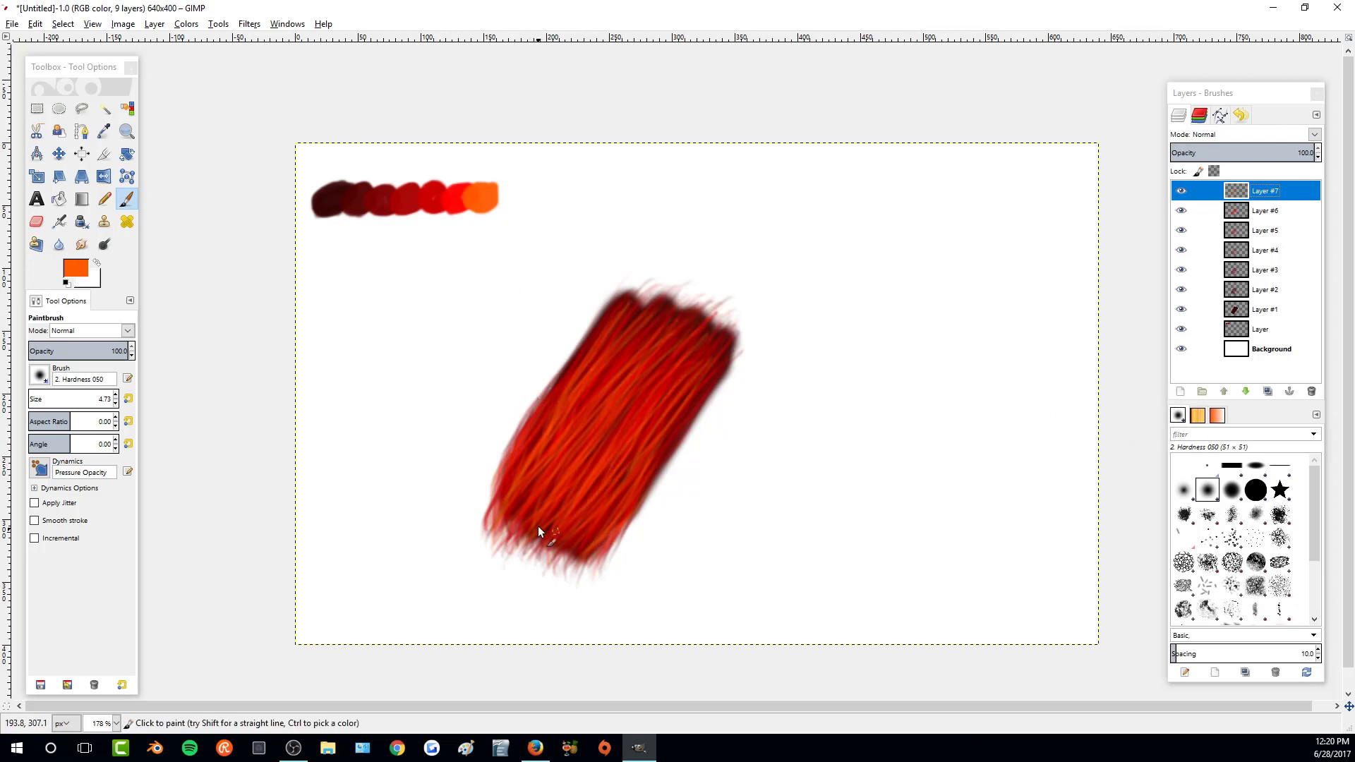
- Add a new transparent layer above Layer #7 and sample the darkest red swatch from the palette layer
{"action": "left_click", "coordinate": [1183, 395]}
{"action": "left_click", "coordinate": [1198, 506]}
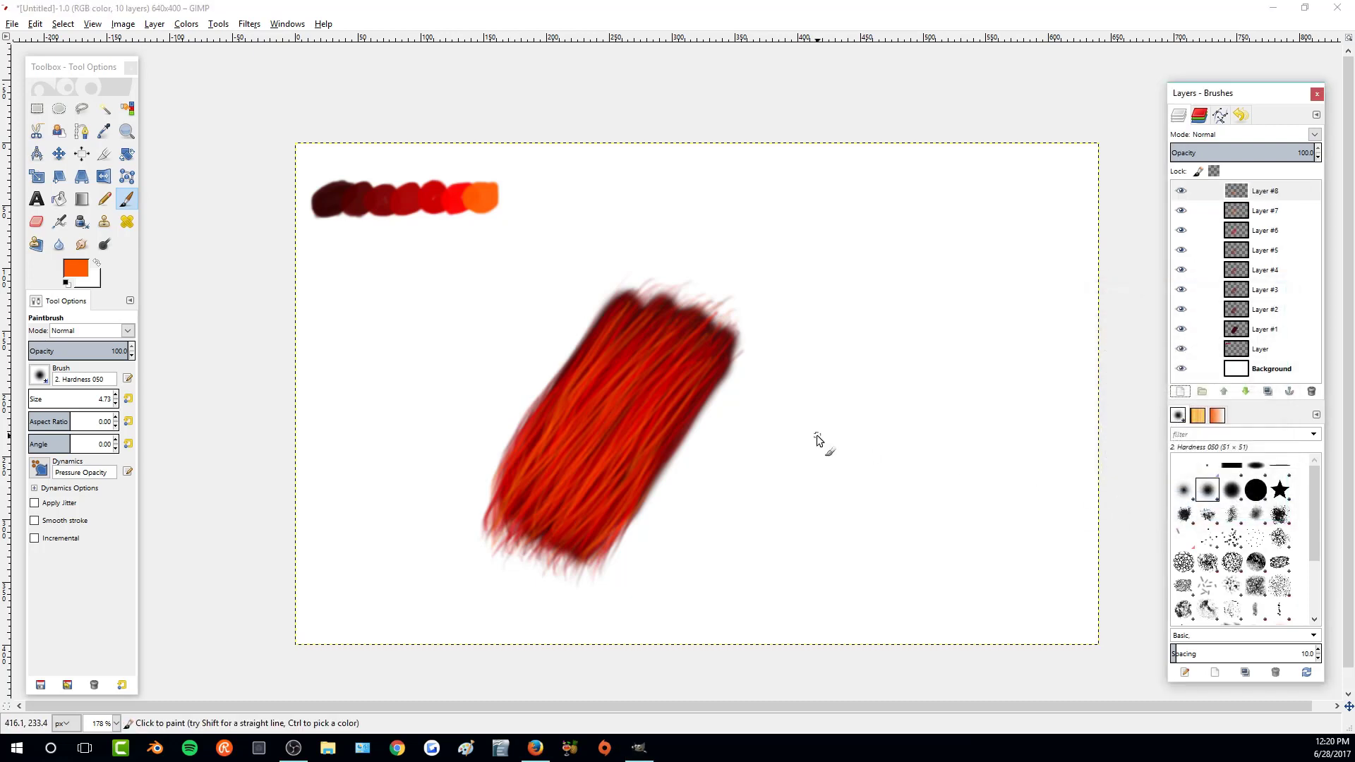
{"action": "left_click", "coordinate": [104, 130]}
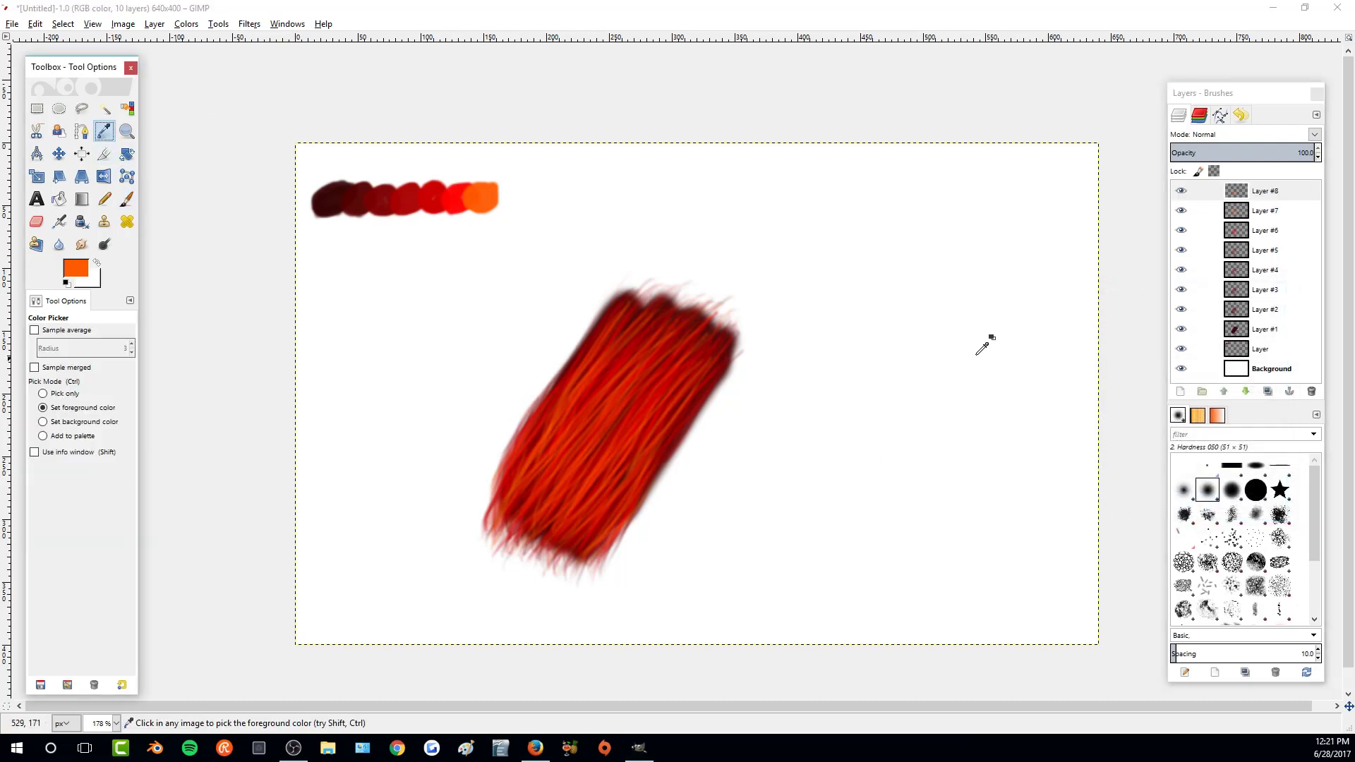
{"action": "left_click", "coordinate": [1236, 357]}
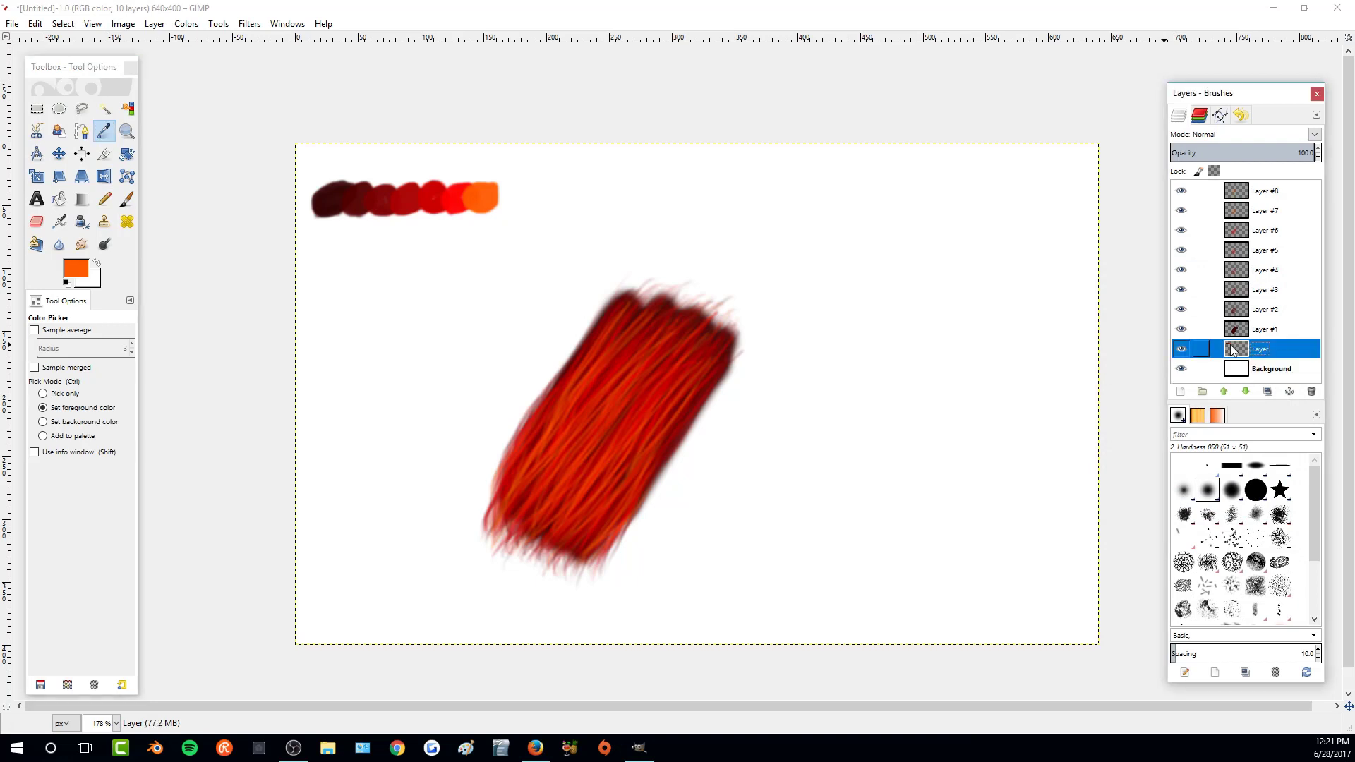
{"action": "left_click", "coordinate": [328, 193]}
- On Layer #8, paint thin darkest-red shadow strands between the orange highlights with the Paintbrush at size 4.73
{"action": "left_click", "coordinate": [126, 199]}
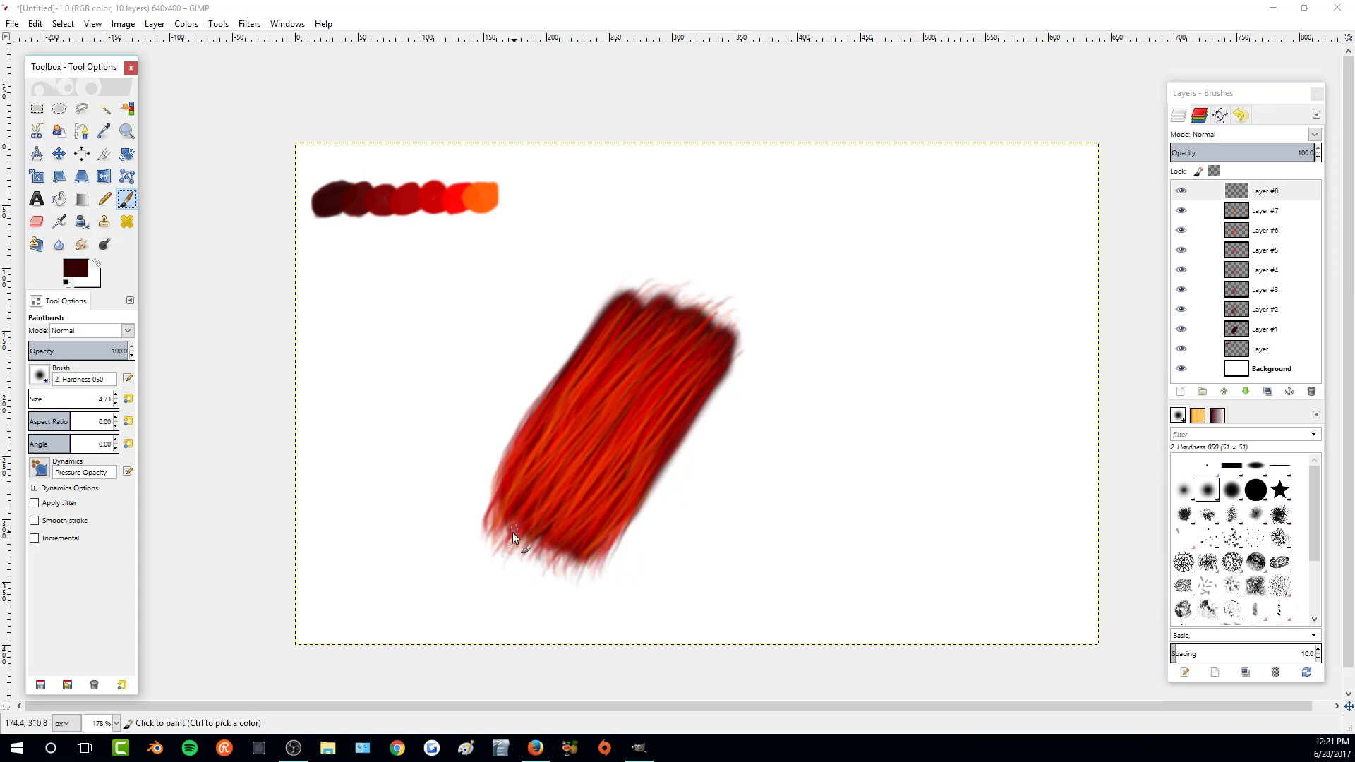
{"action": "left_click_drag", "start_coordinate": [513, 533], "coordinate": [537, 505]}
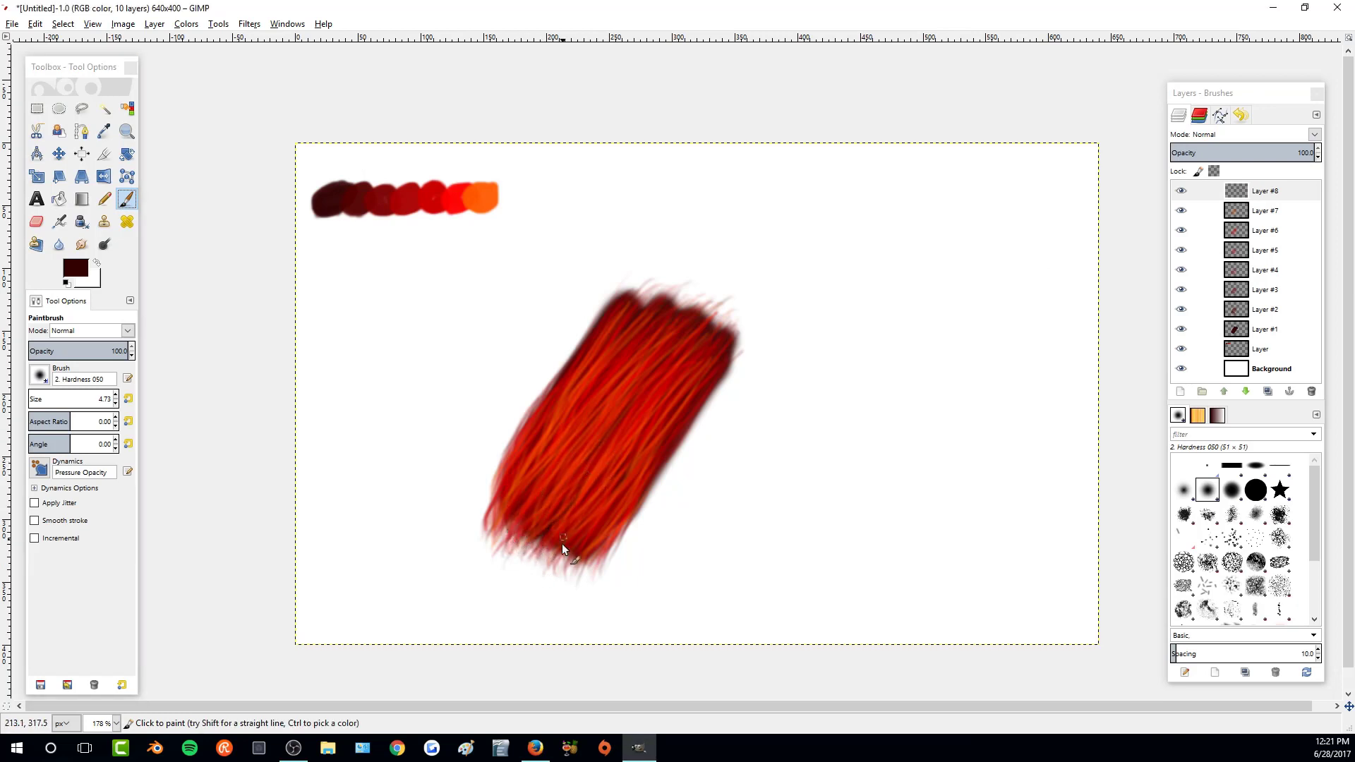
{"action": "mouse_move", "coordinate": [614, 524]}
{"action": "left_mouse_down"}
{"action": "mouse_move", "coordinate": [571, 544]}
{"action": "mouse_move", "coordinate": [530, 448]}
{"action": "mouse_move", "coordinate": [551, 498]}
{"action": "left_mouse_up"}
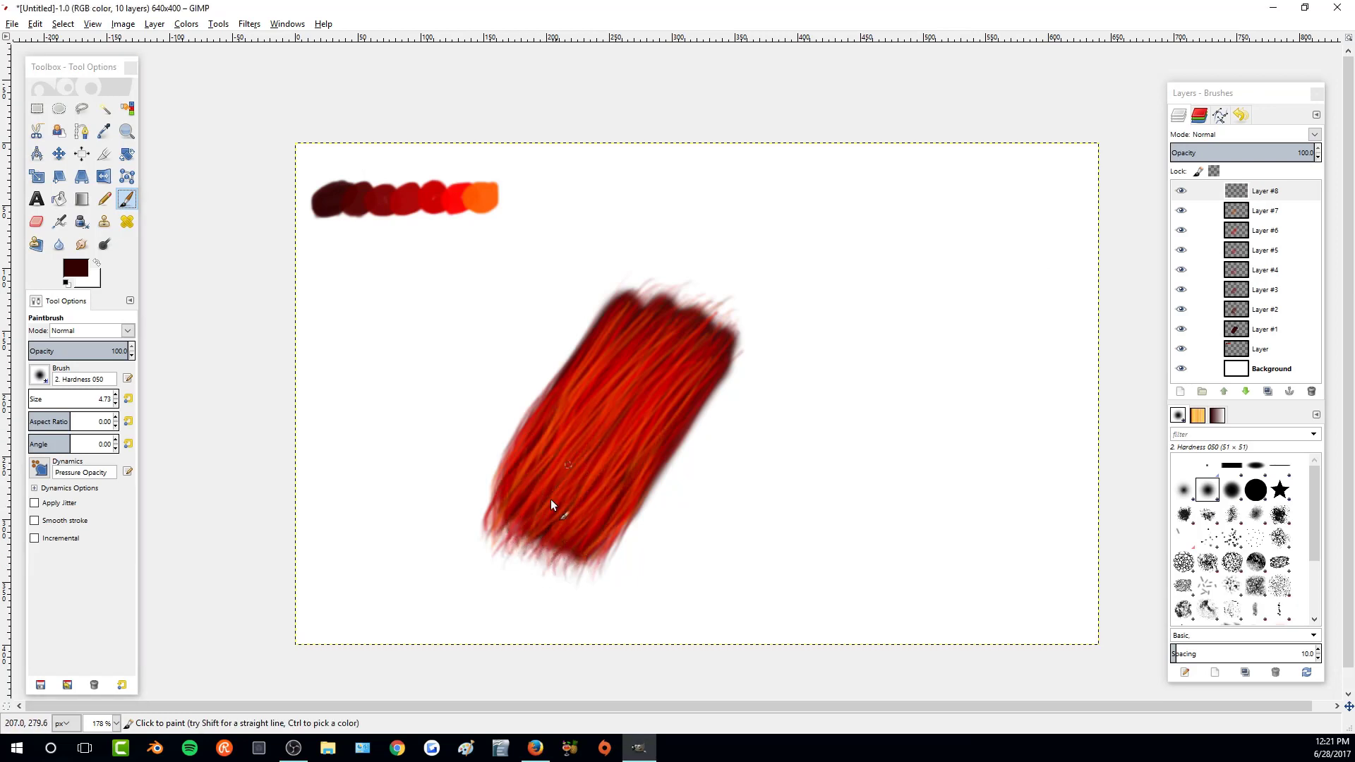
{"action": "left_click_drag", "start_coordinate": [667, 406], "coordinate": [625, 473]}
{"action": "left_click_drag", "start_coordinate": [602, 415], "coordinate": [527, 532]}
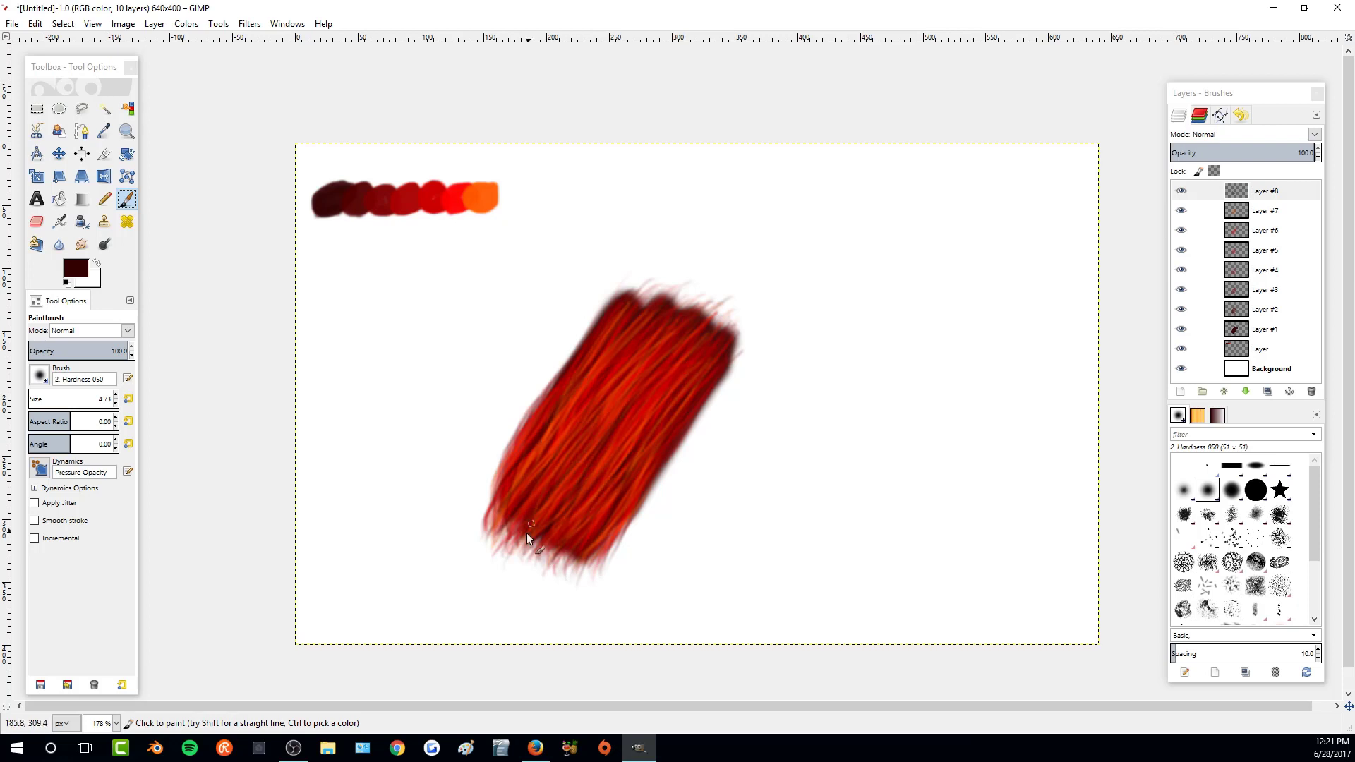
{"action": "mouse_move", "coordinate": [609, 505]}
{"action": "left_mouse_down"}
{"action": "mouse_move", "coordinate": [589, 567]}
{"action": "mouse_move", "coordinate": [638, 494]}
{"action": "left_mouse_up"}
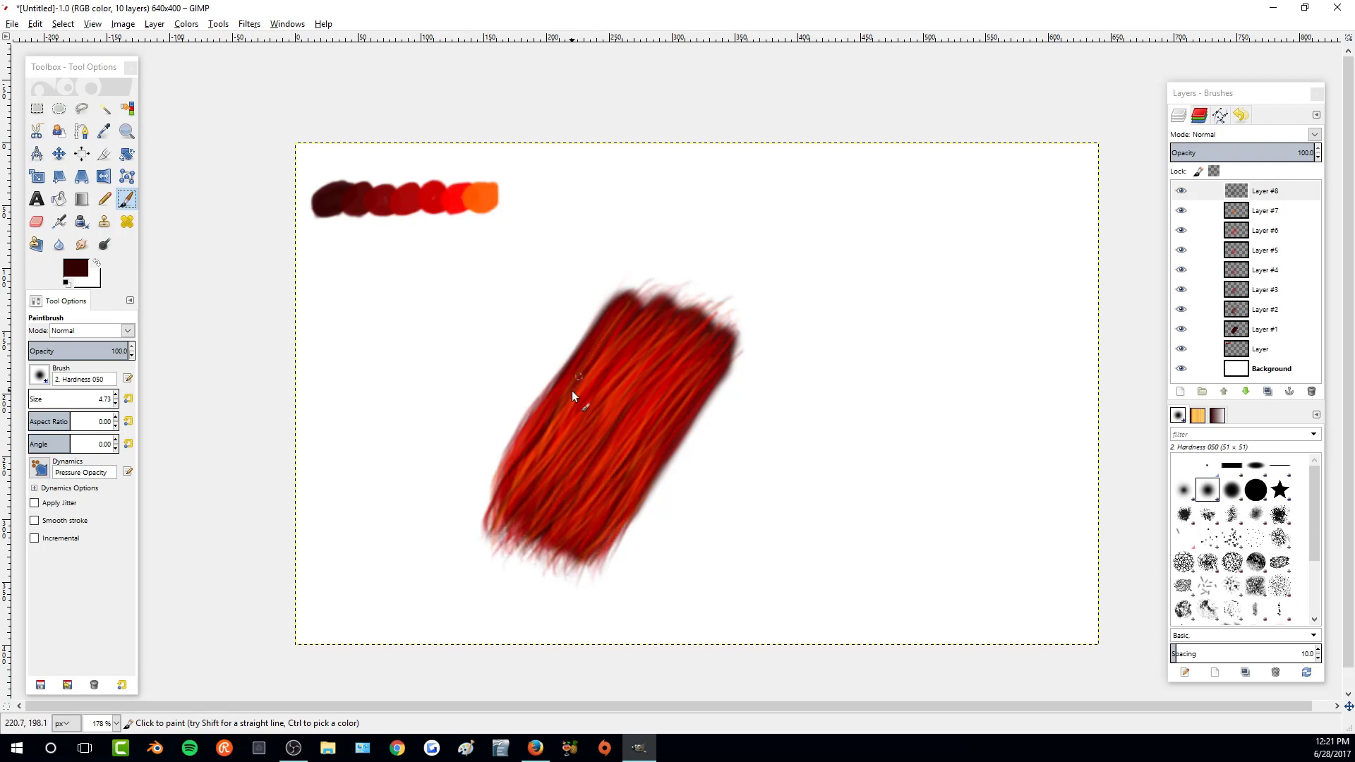
{"action": "mouse_move", "coordinate": [714, 312]}
{"action": "left_mouse_down"}
{"action": "mouse_move", "coordinate": [685, 414]}
{"action": "mouse_move", "coordinate": [684, 364]}
{"action": "mouse_move", "coordinate": [637, 358]}
{"action": "mouse_move", "coordinate": [542, 463]}
{"action": "left_mouse_up"}
{"action": "left_click_drag", "start_coordinate": [531, 408], "coordinate": [492, 512]}
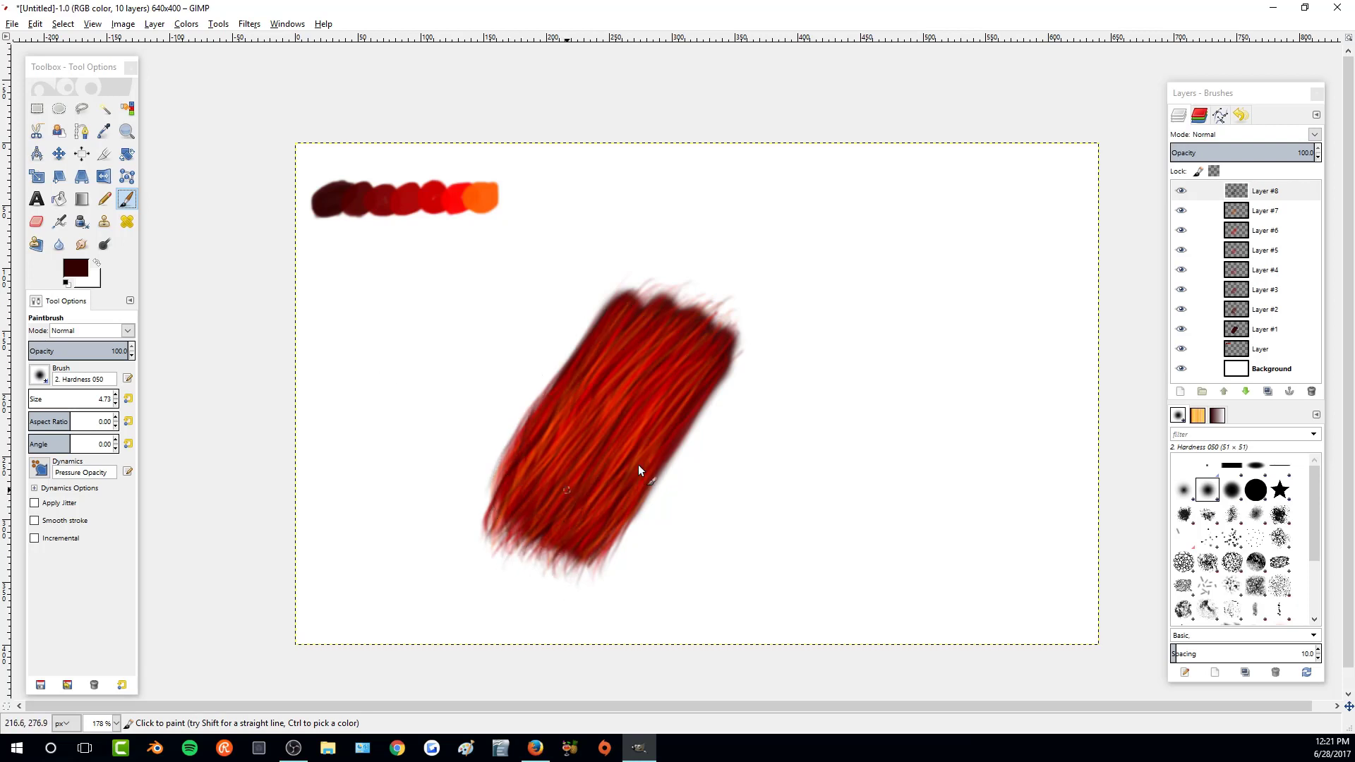
- Switch to the Airbrush and reset the foreground and background colours to black and white
{"action": "key", "text": "a"}
{"action": "key", "text": "d"}
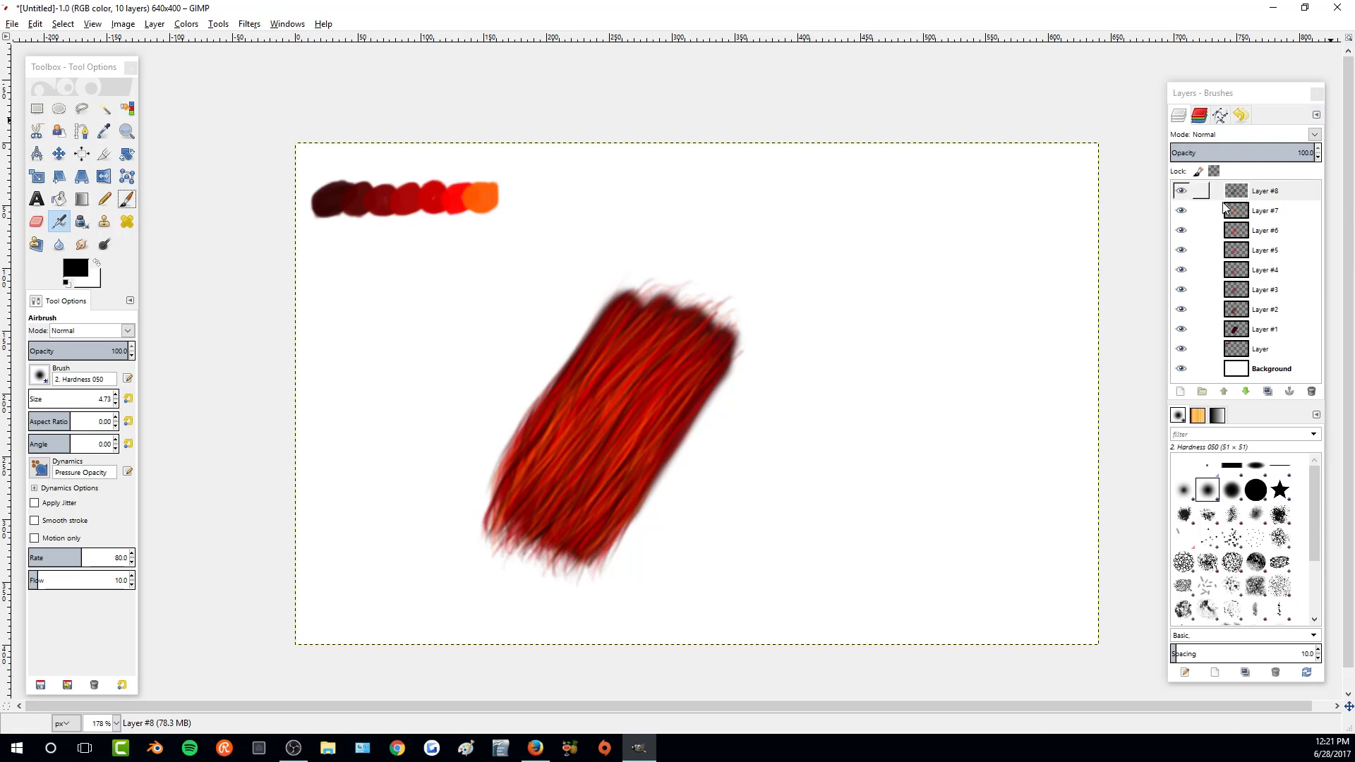
- Hide Layer #8 down through Layer #2, leaving only the dark base patch, the palette and the background visible
{"action": "left_click", "coordinate": [1181, 191]}
{"action": "left_click", "coordinate": [1181, 211]}
{"action": "left_click", "coordinate": [1181, 231]}
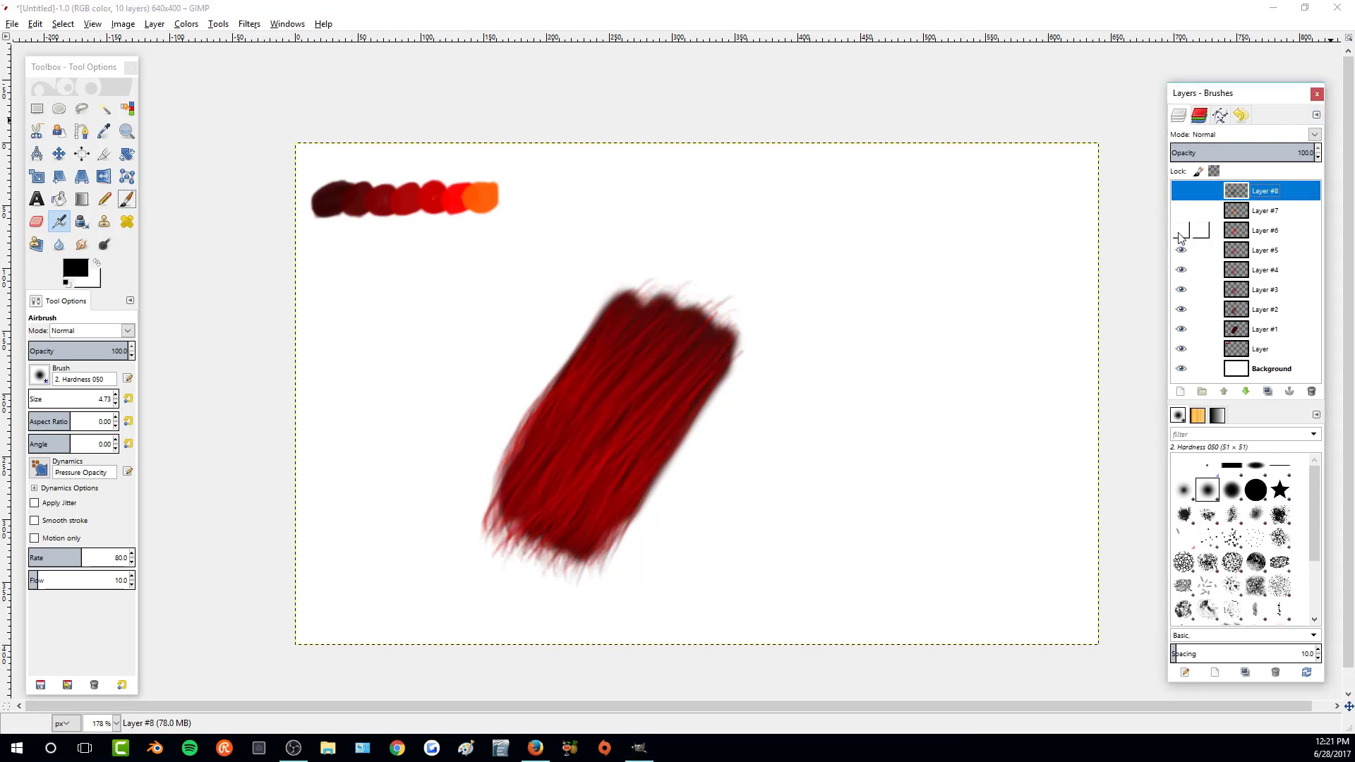
{"action": "left_click", "coordinate": [1181, 250]}
{"action": "left_click", "coordinate": [1181, 270]}
{"action": "left_click", "coordinate": [1181, 289]}
{"action": "left_click", "coordinate": [1181, 309]}
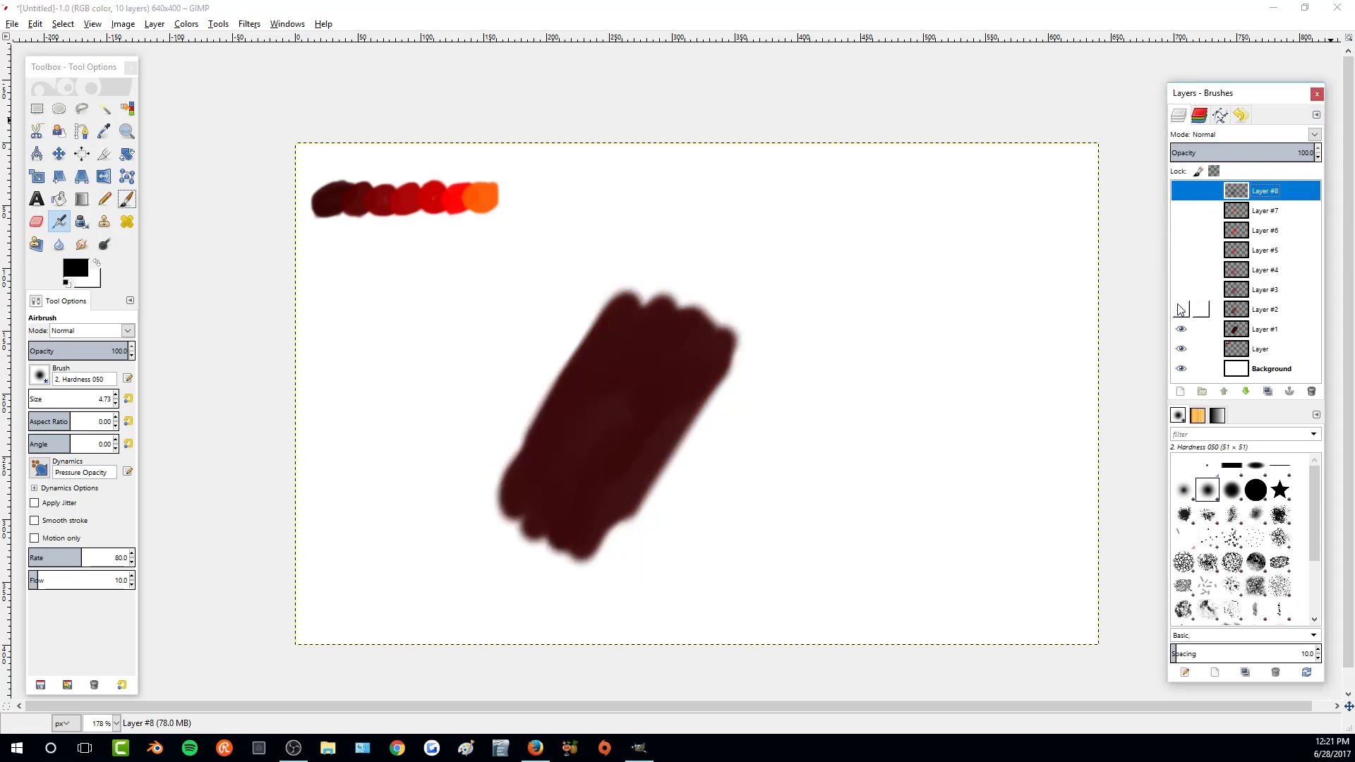
- Select Layer #2 and make its strands visible again over the dark base patch
{"action": "left_click", "coordinate": [1232, 334]}
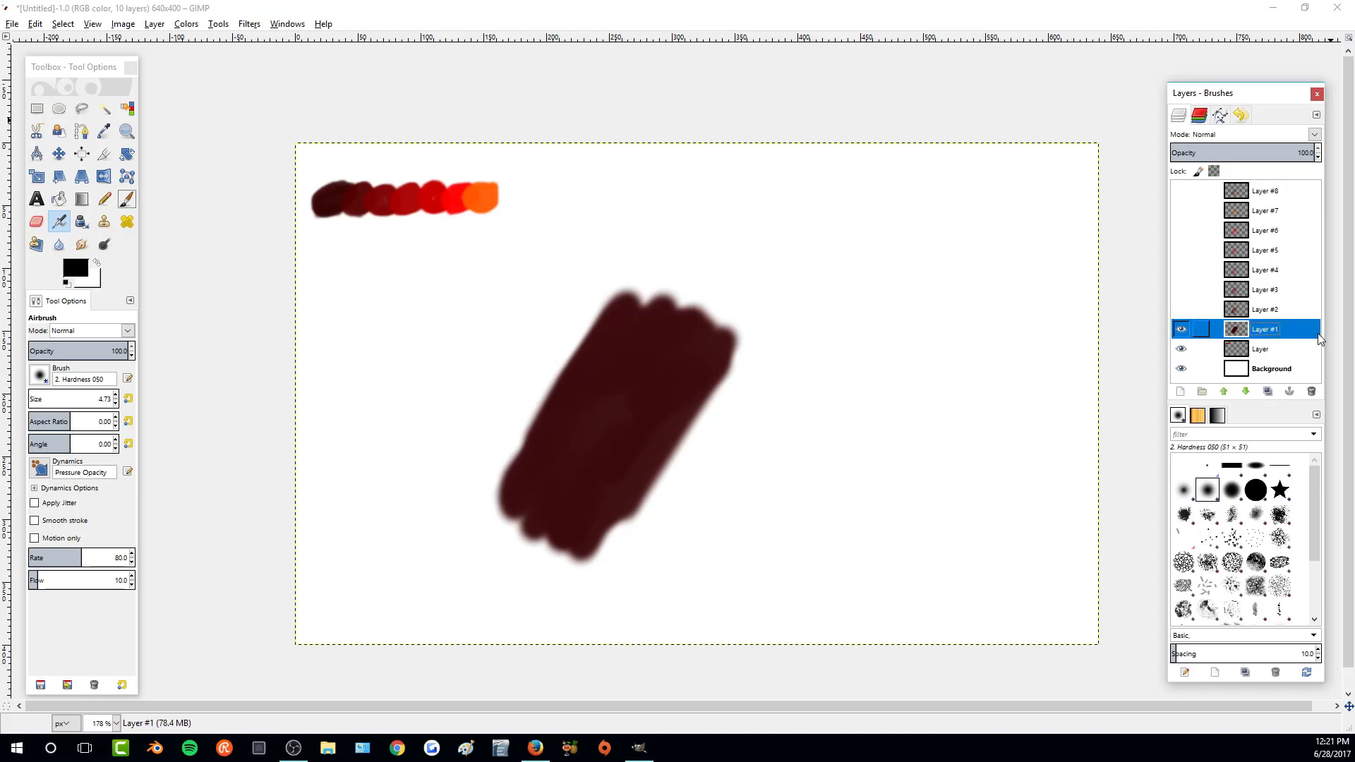
{"action": "left_click", "coordinate": [1251, 309]}
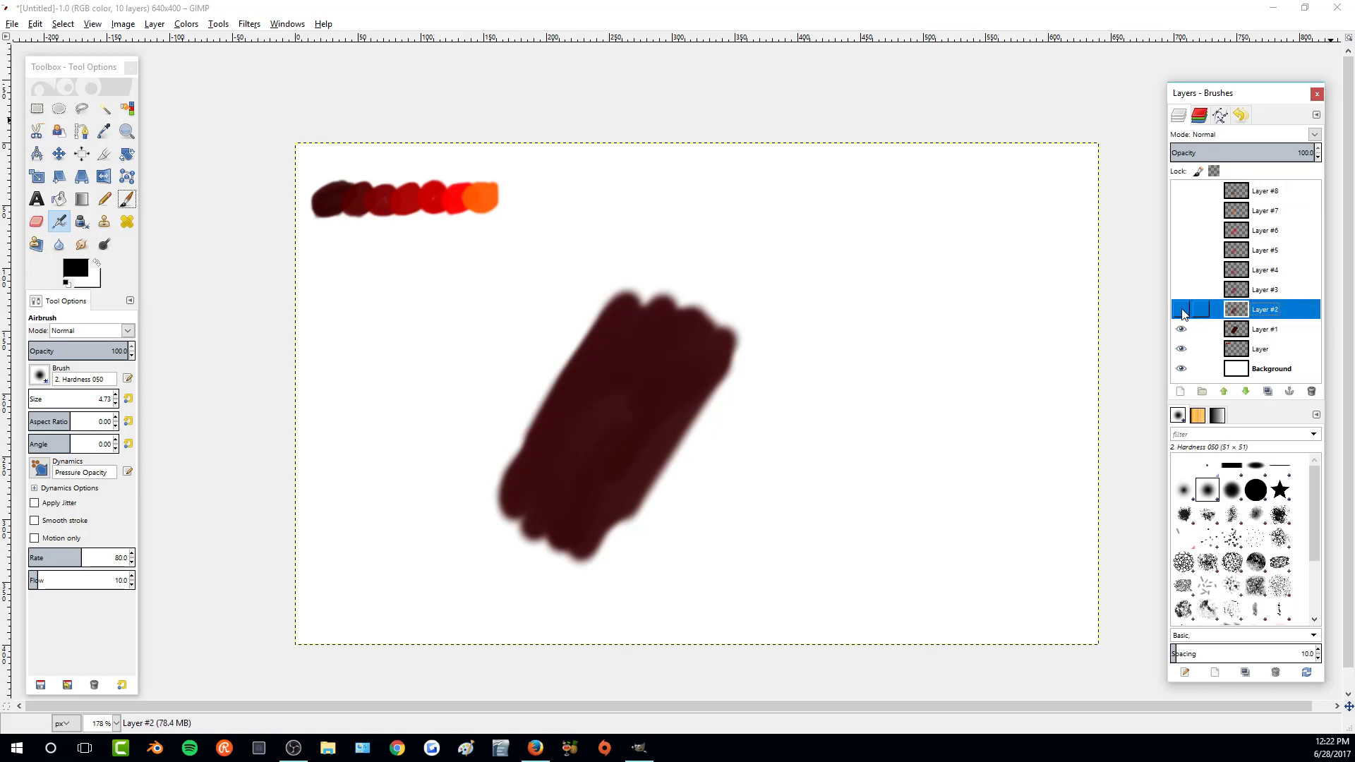
{"action": "left_click", "coordinate": [1183, 311]}
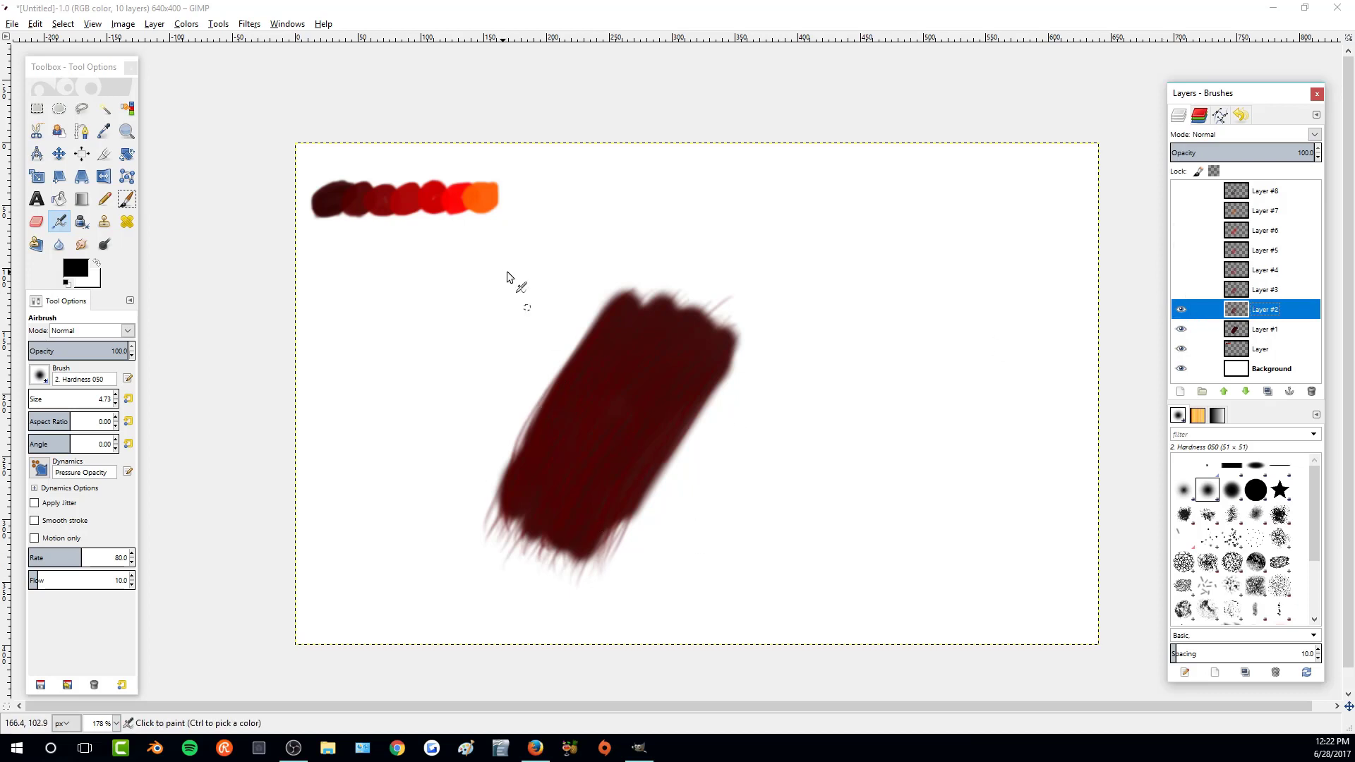
- Make Layer #3 visible again and lower its opacity to about 66.3
{"action": "left_click", "coordinate": [1206, 290]}
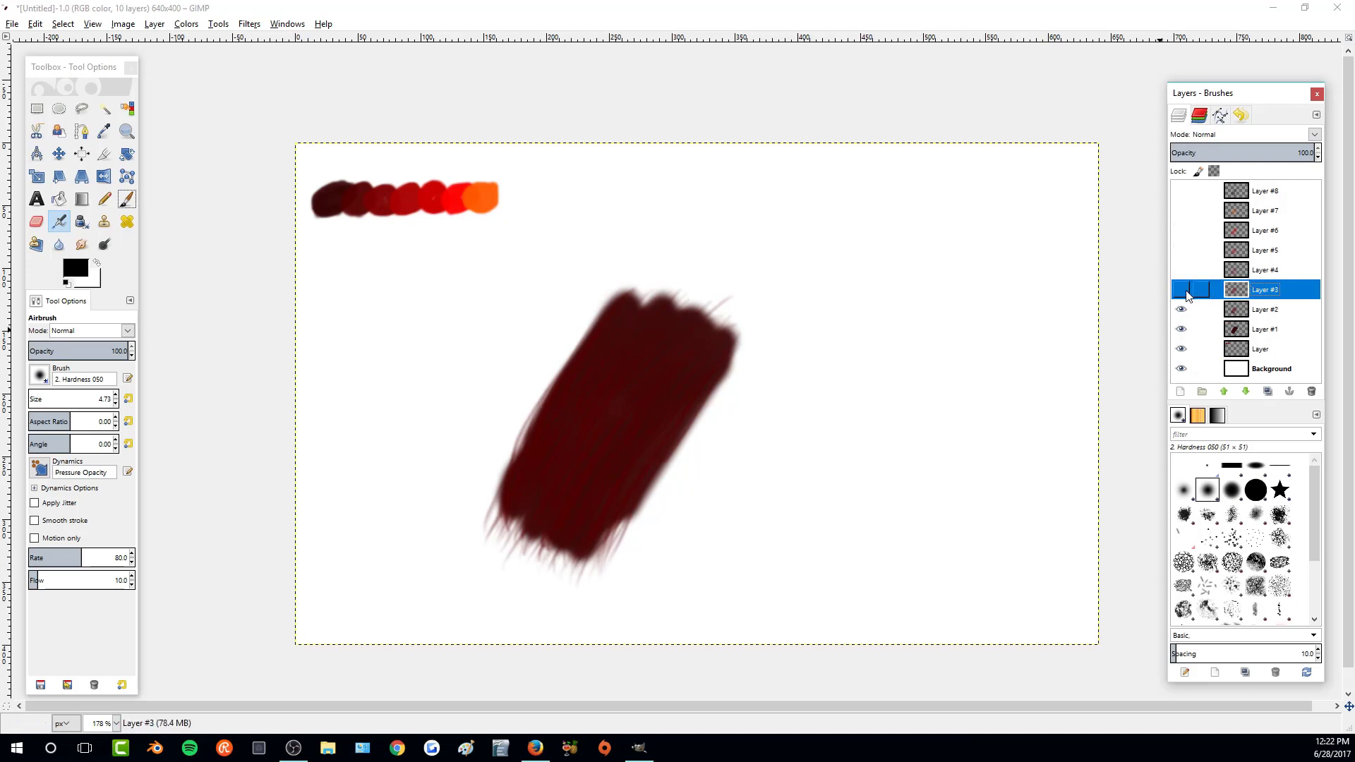
{"action": "left_click", "coordinate": [1183, 290]}
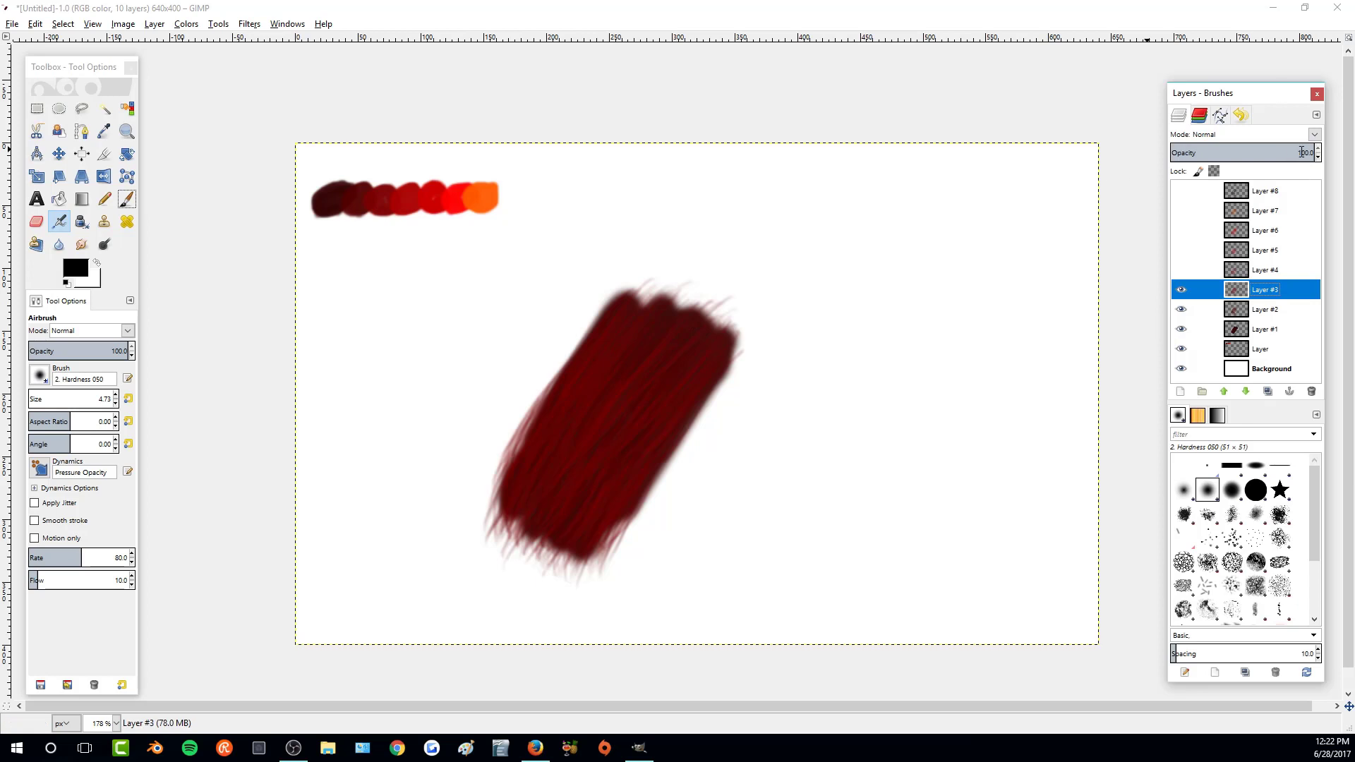
{"action": "left_click", "coordinate": [1296, 153]}
{"action": "left_click_drag", "start_coordinate": [1296, 154], "coordinate": [1266, 163]}
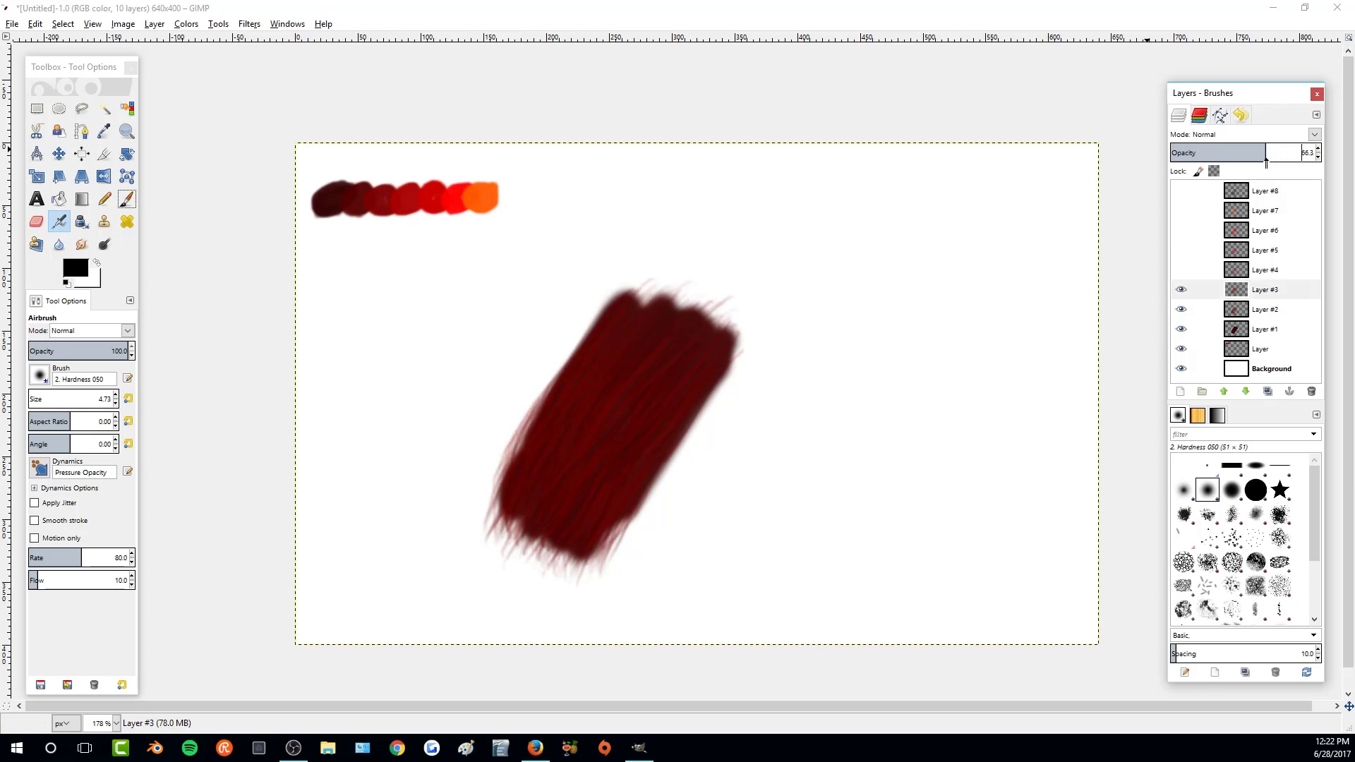
- Make Layer #4 visible again and lower its opacity to about 56
{"action": "left_click", "coordinate": [1249, 272]}
{"action": "left_click", "coordinate": [1181, 271]}
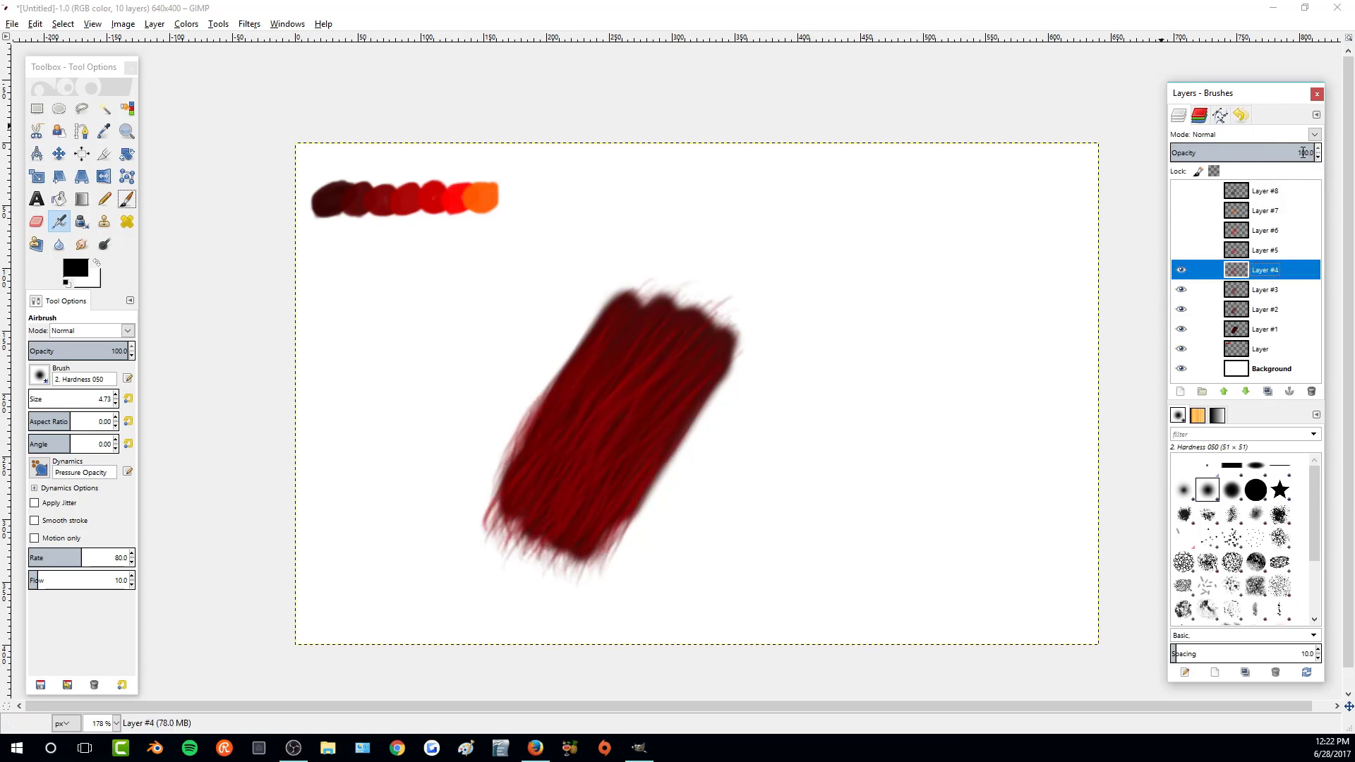
{"action": "left_click_drag", "start_coordinate": [1286, 153], "coordinate": [1251, 169]}
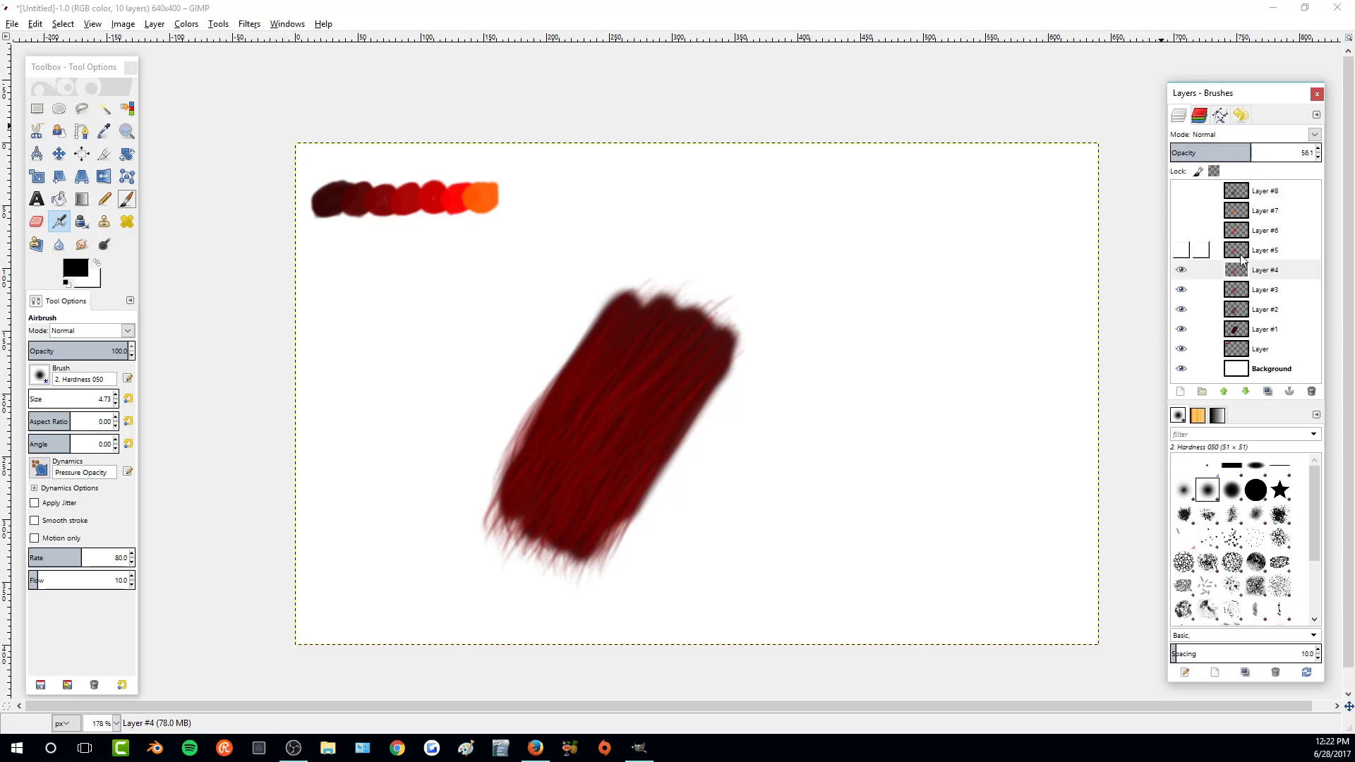
- Make Layer #5 visible again and reduce its opacity to about 47.8
{"action": "left_click", "coordinate": [1193, 254]}
{"action": "left_click", "coordinate": [1184, 253]}
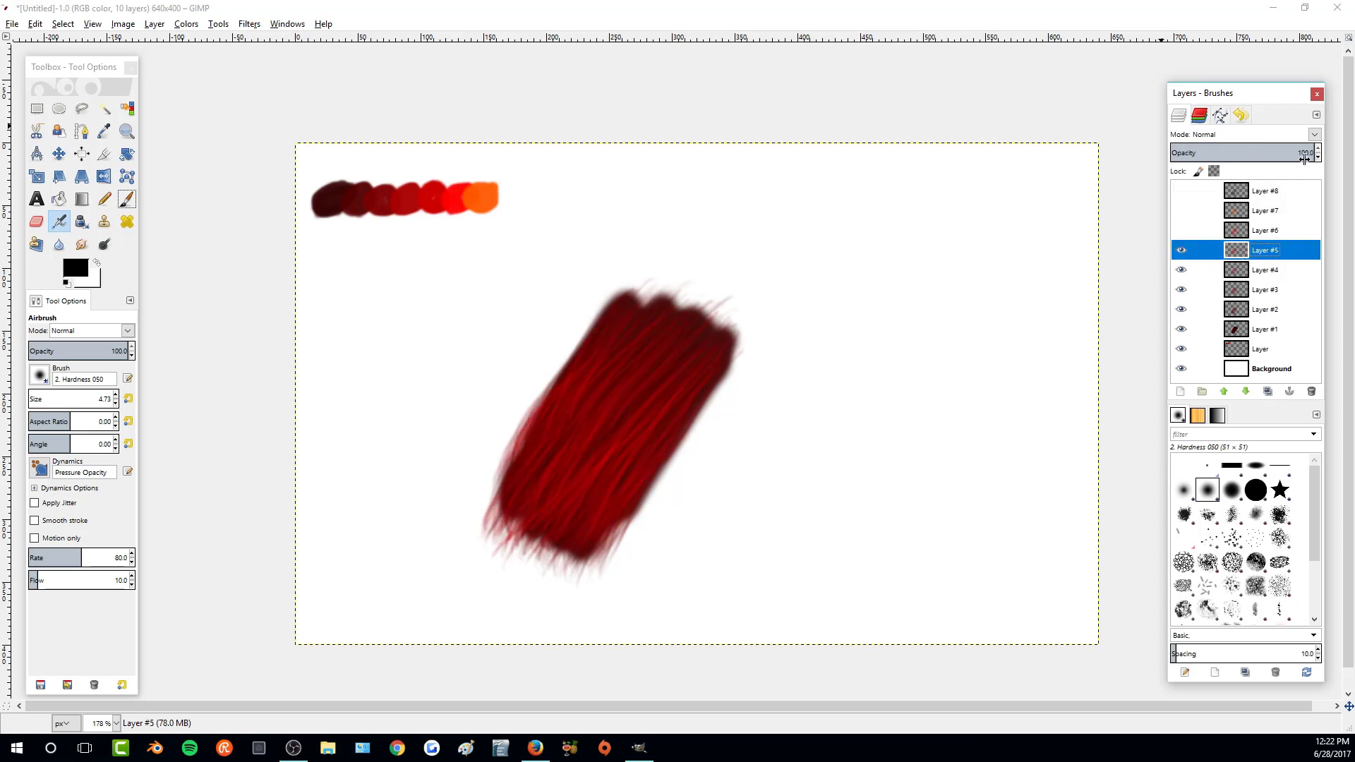
{"action": "left_click_drag", "start_coordinate": [1294, 156], "coordinate": [1239, 170]}
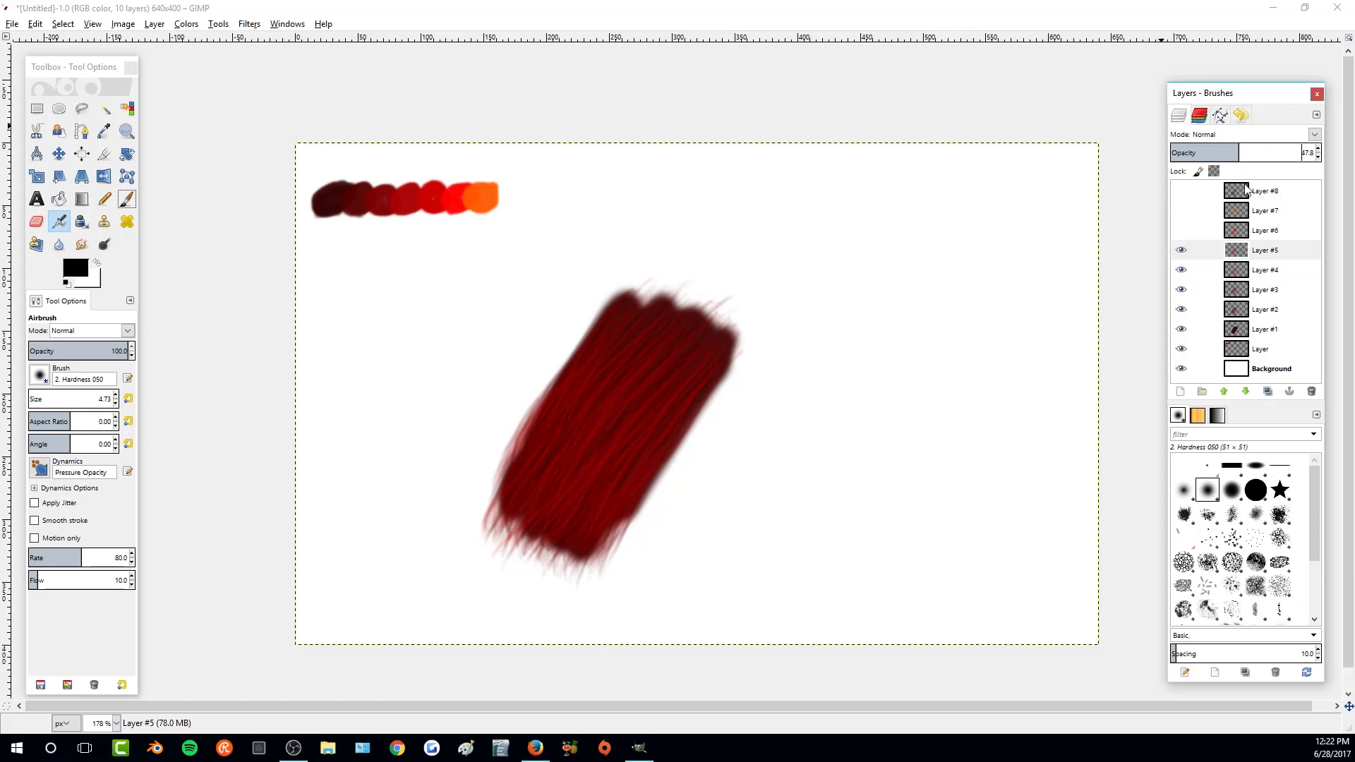
- Make Layer #6 visible again and reduce its opacity to about 32.2
{"action": "left_click", "coordinate": [1198, 230]}
{"action": "left_click", "coordinate": [1183, 232]}
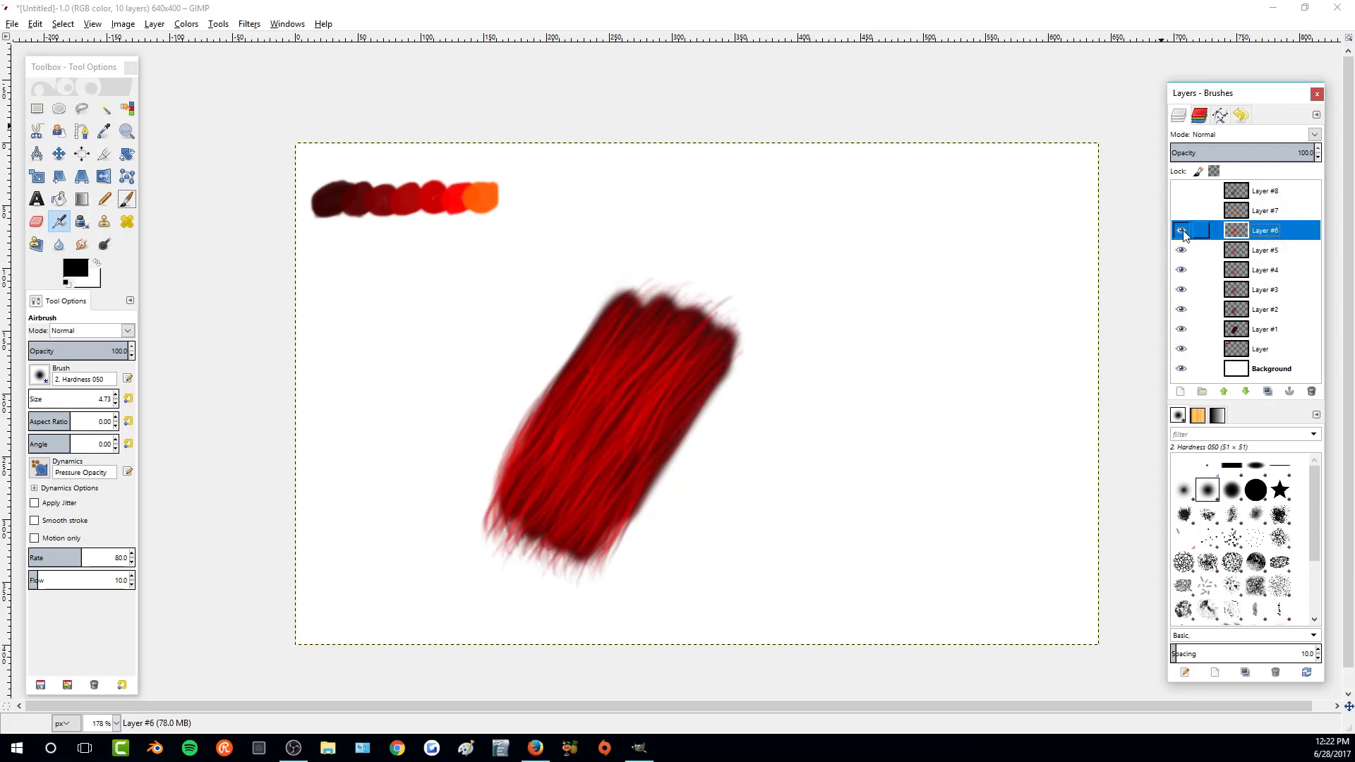
{"action": "left_click_drag", "start_coordinate": [1290, 154], "coordinate": [1217, 161]}
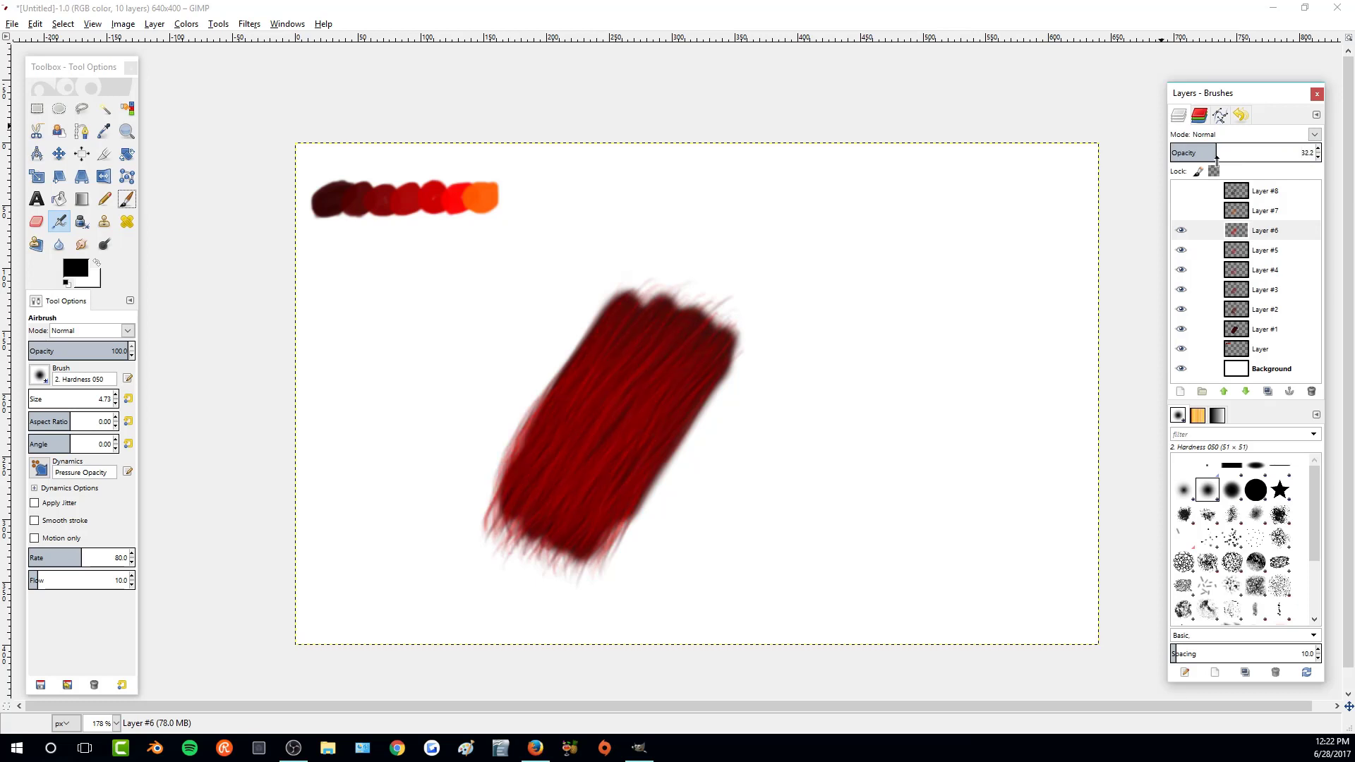
- Make Layer #7 visible again and lower its opacity to about 30.2
{"action": "left_click", "coordinate": [1200, 210]}
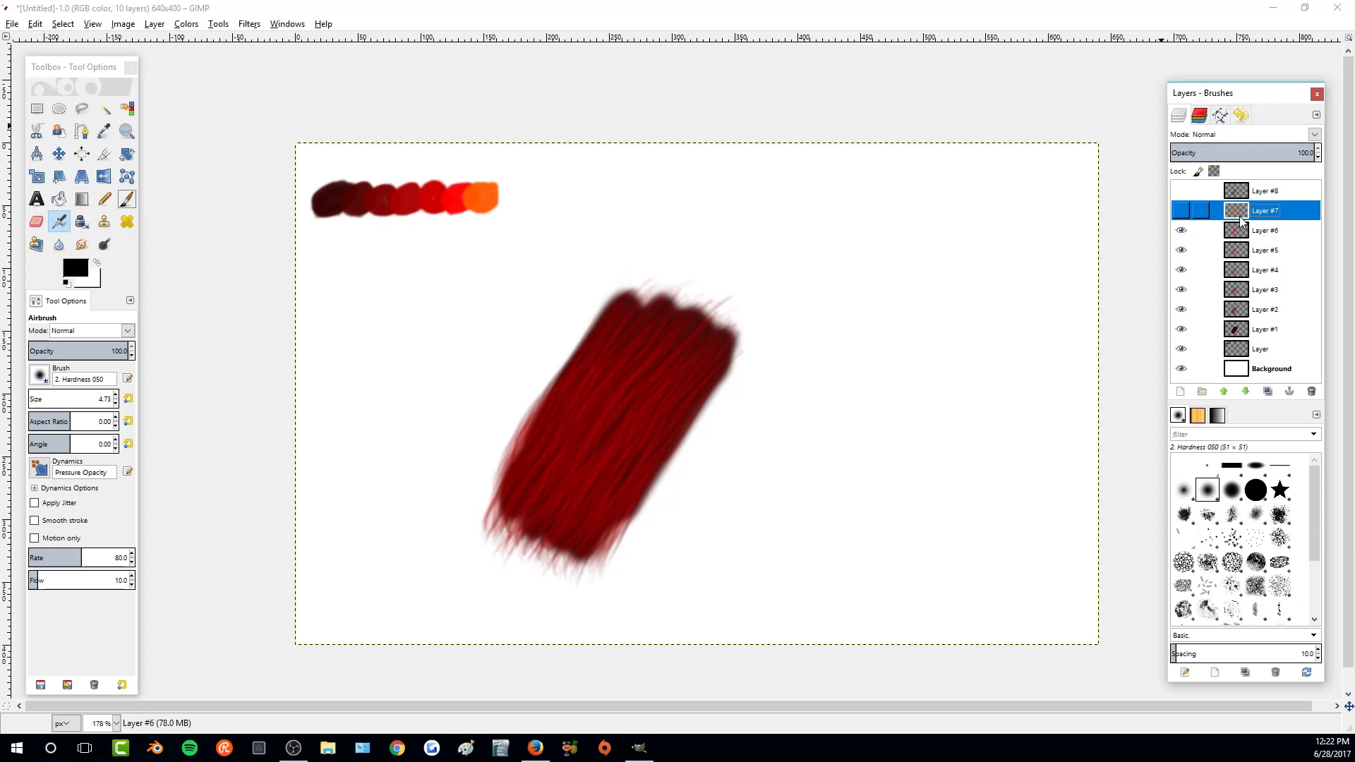
{"action": "left_click", "coordinate": [1181, 211]}
{"action": "left_click_drag", "start_coordinate": [1283, 156], "coordinate": [1215, 168]}
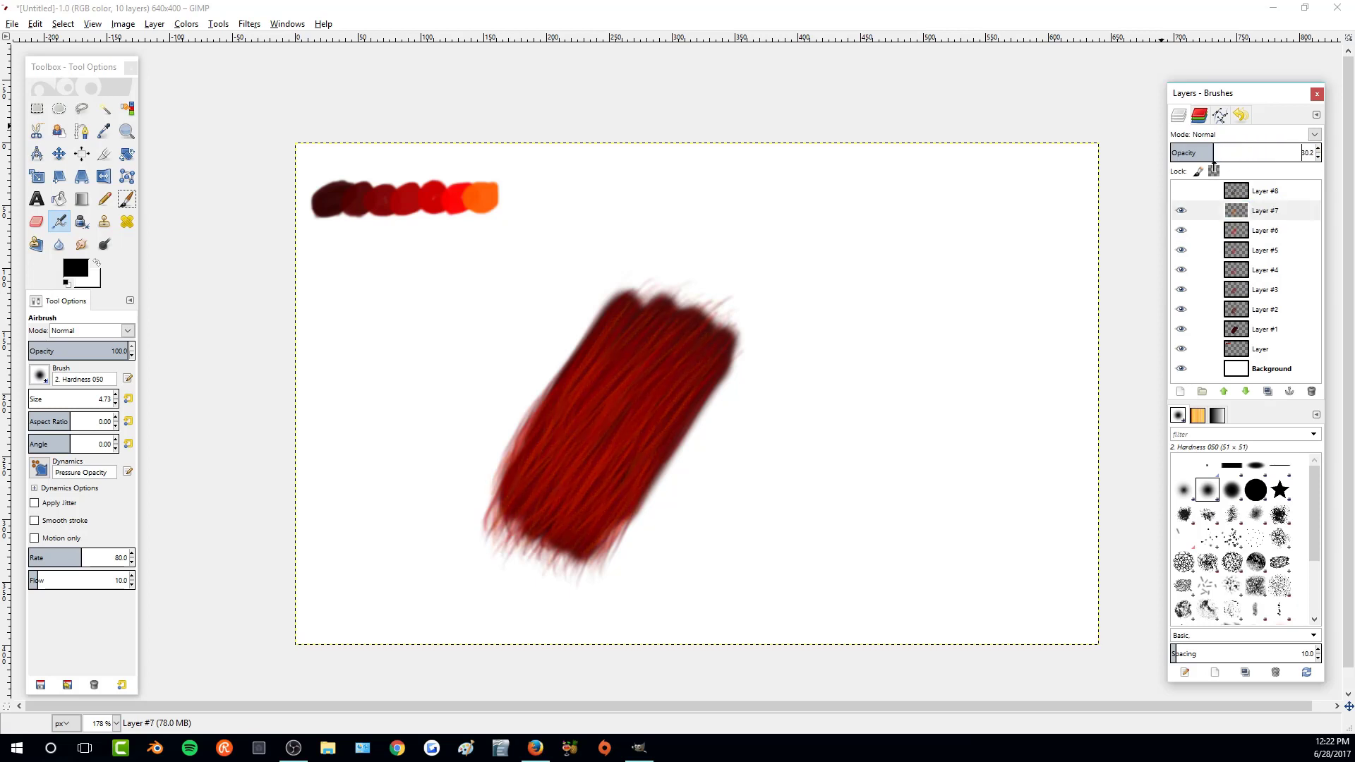
- Make Layer #8 visible again and lower its opacity to about 18.0
{"action": "left_click", "coordinate": [1245, 191]}
{"action": "left_click", "coordinate": [1181, 191]}
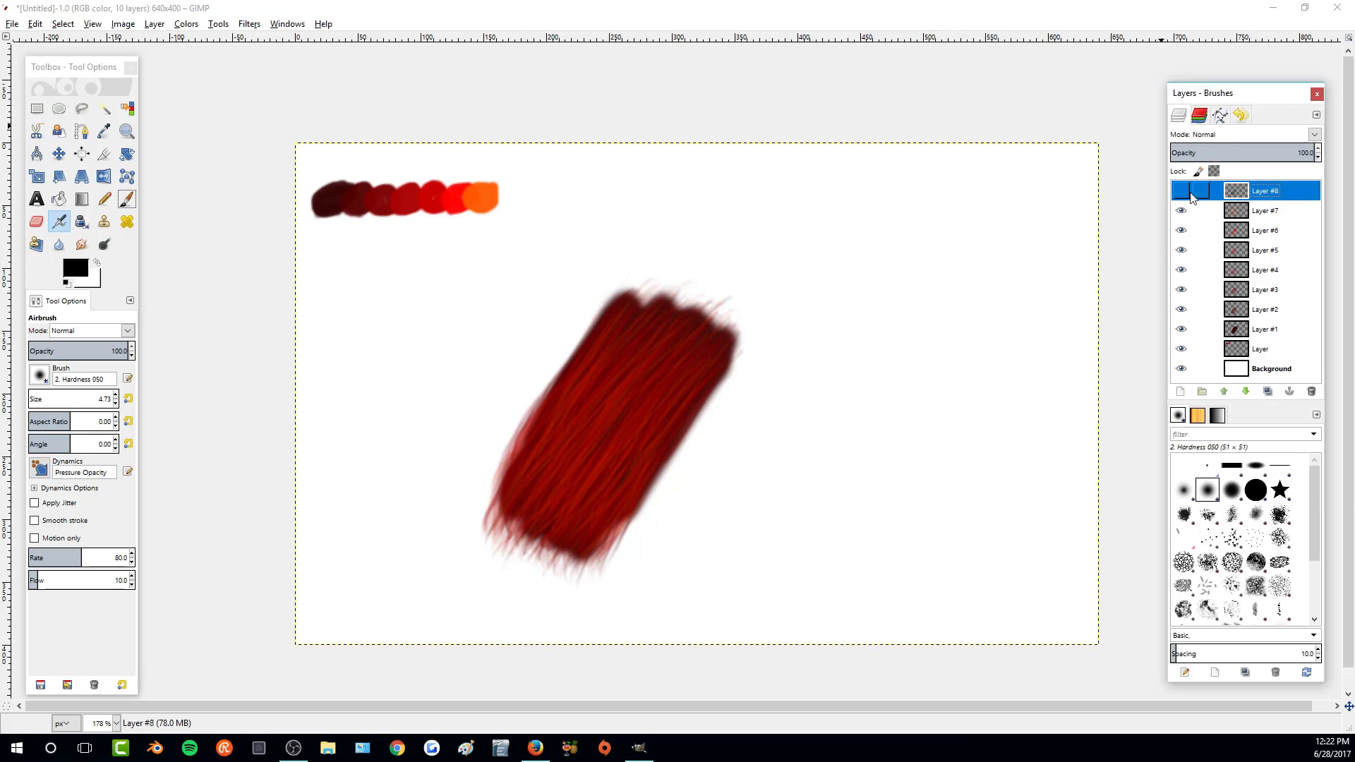
{"action": "left_click_drag", "start_coordinate": [1297, 154], "coordinate": [1196, 169]}
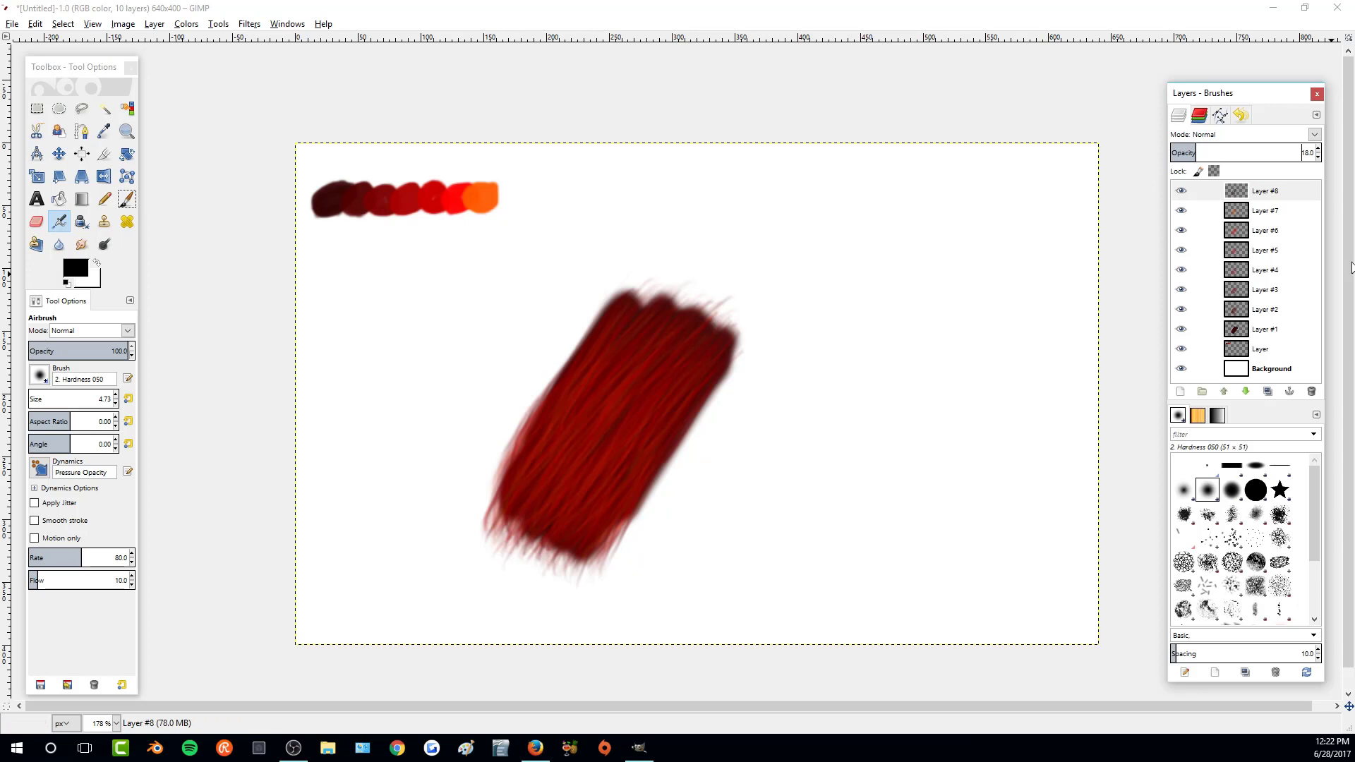
- Add a new layer above Layer #8 and make white the foreground colour for the Paintbrush
{"action": "left_click", "coordinate": [1180, 391], "text": "shift"}
{"action": "left_click", "coordinate": [1255, 187]}
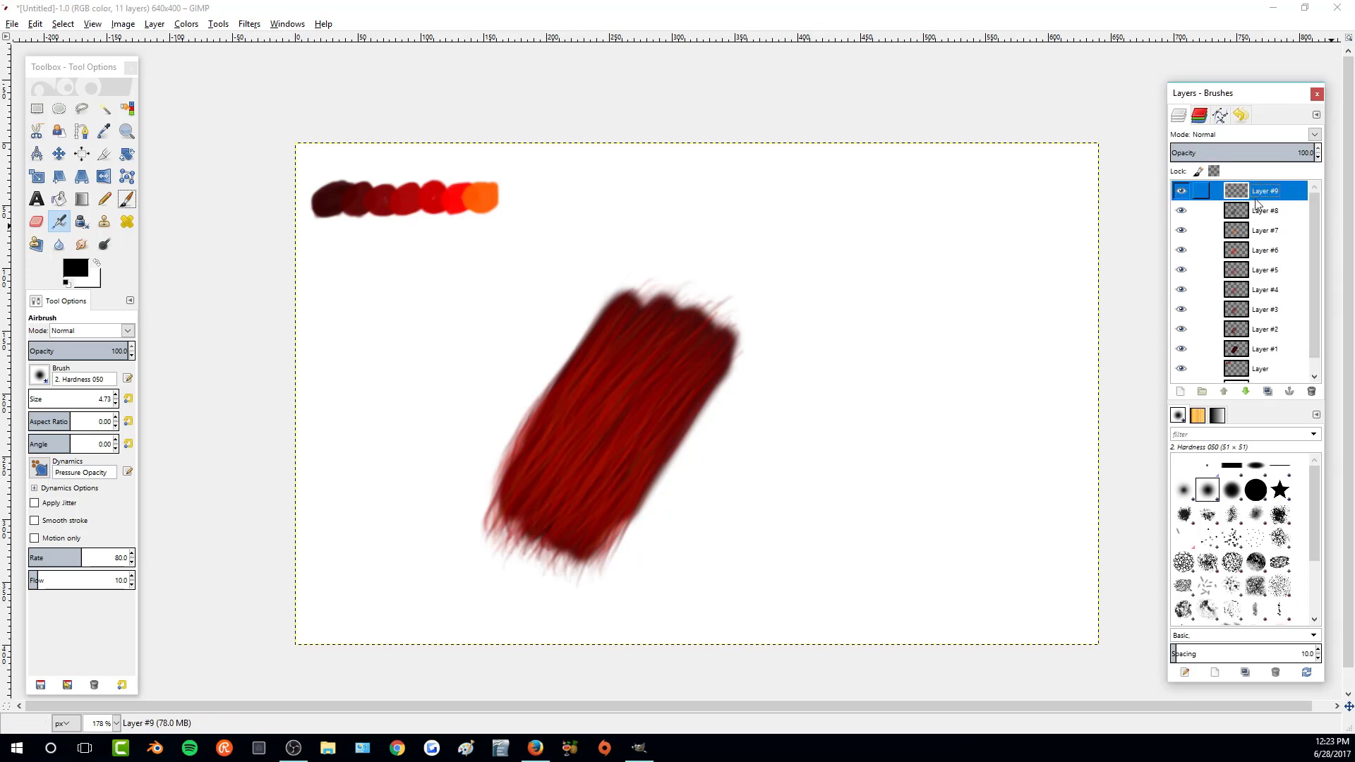
{"action": "left_click", "coordinate": [97, 263]}
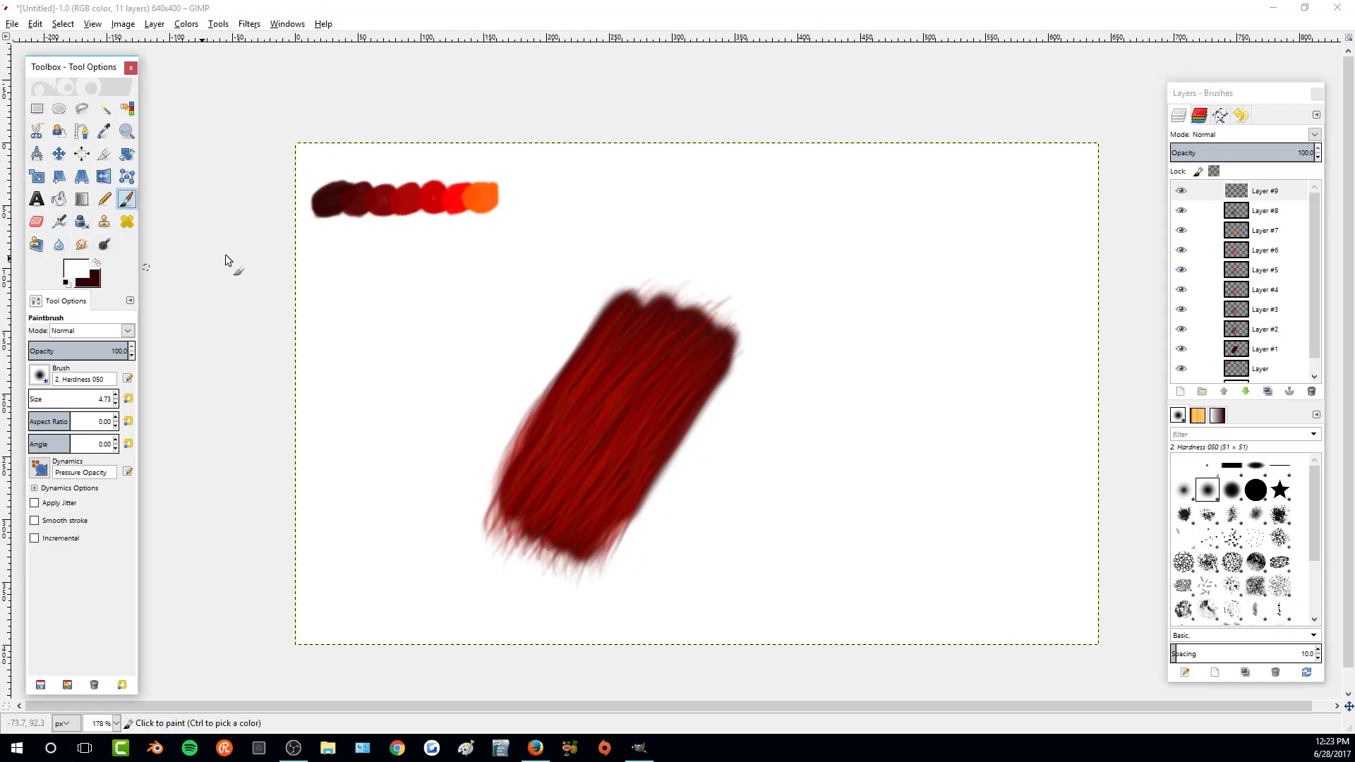
- Paint thin white highlight strands along the red patch on Layer #9 and set the layer's mode to Overlay
{"action": "left_click", "coordinate": [555, 506]}
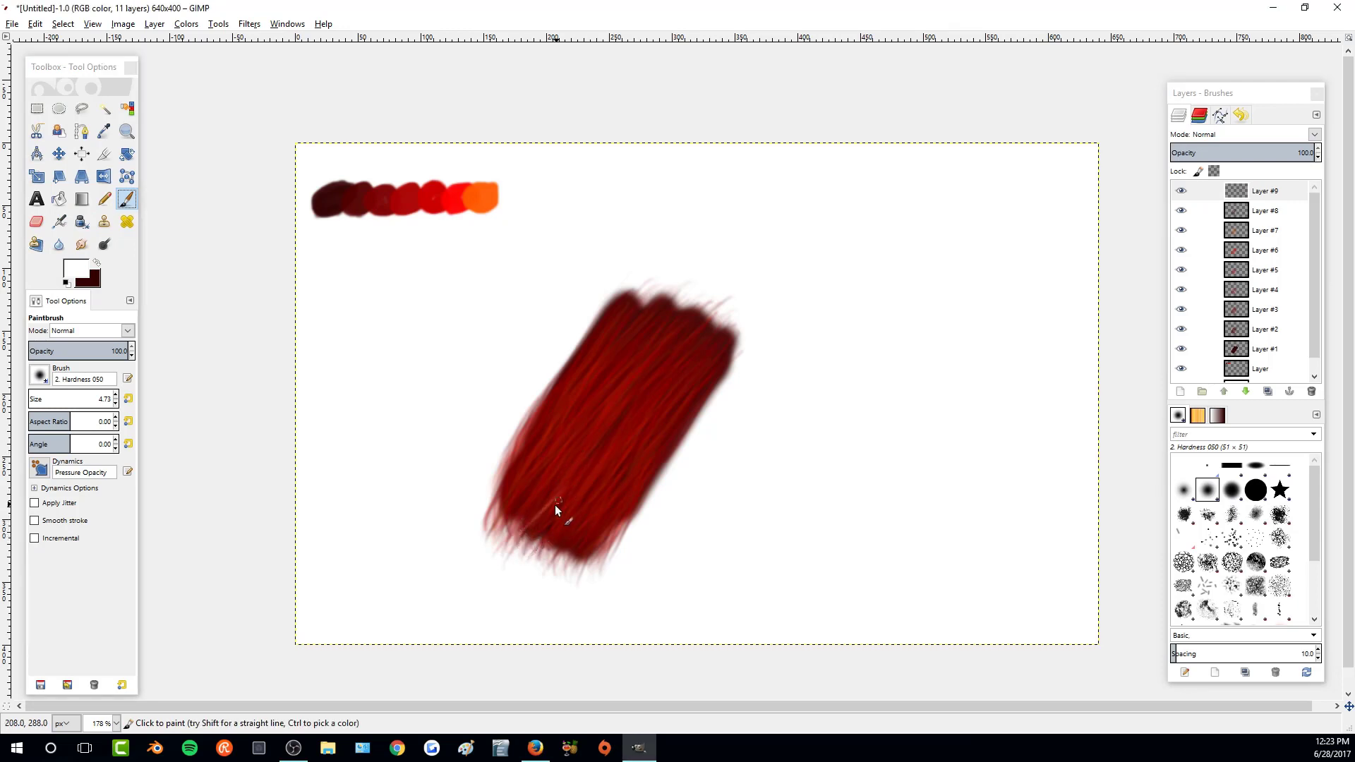
{"action": "left_click_drag", "start_coordinate": [605, 528], "coordinate": [634, 457]}
{"action": "mouse_move", "coordinate": [507, 505]}
{"action": "left_mouse_down"}
{"action": "mouse_move", "coordinate": [648, 332]}
{"action": "mouse_move", "coordinate": [554, 409]}
{"action": "mouse_move", "coordinate": [552, 432]}
{"action": "mouse_move", "coordinate": [574, 452]}
{"action": "mouse_move", "coordinate": [669, 360]}
{"action": "left_mouse_up"}
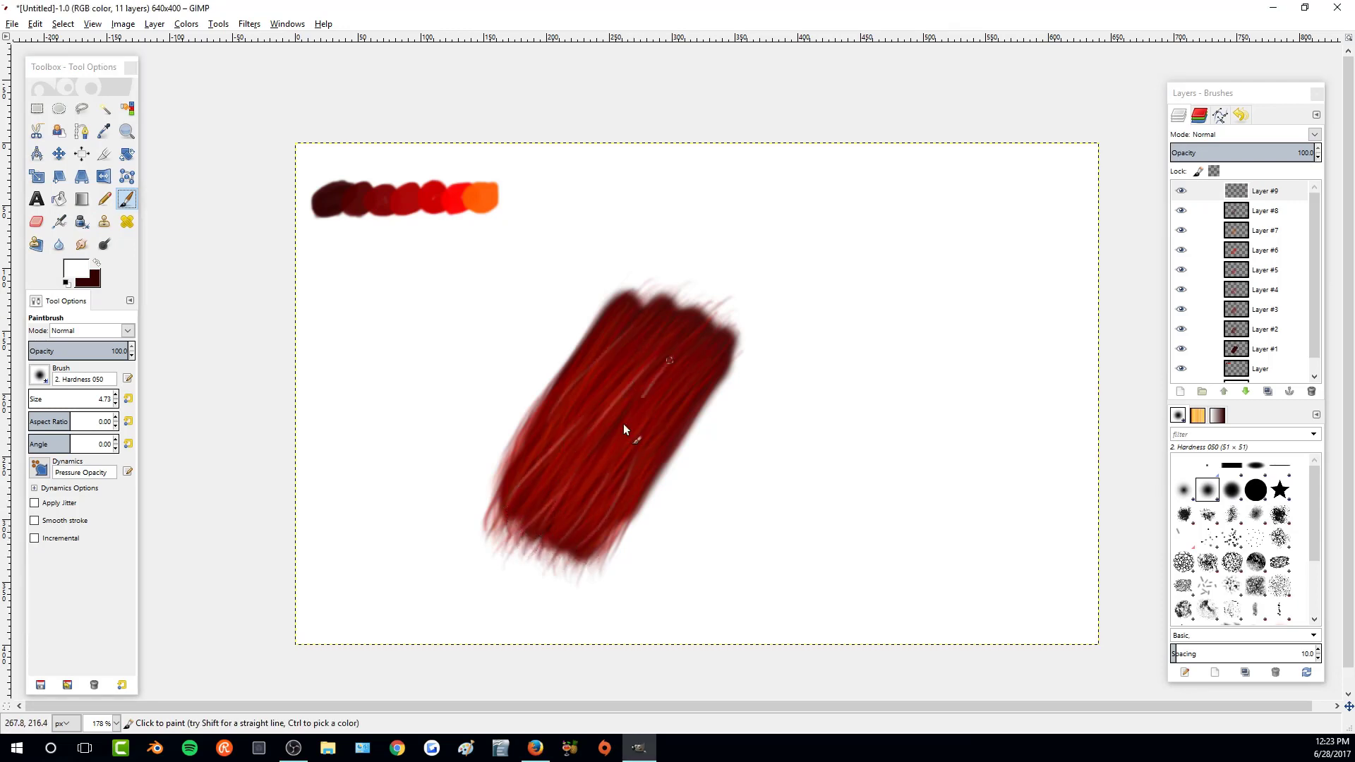
{"action": "left_click_drag", "start_coordinate": [648, 432], "coordinate": [681, 396]}
{"action": "left_click_drag", "start_coordinate": [644, 327], "coordinate": [574, 404]}
{"action": "left_click_drag", "start_coordinate": [554, 539], "coordinate": [582, 461]}
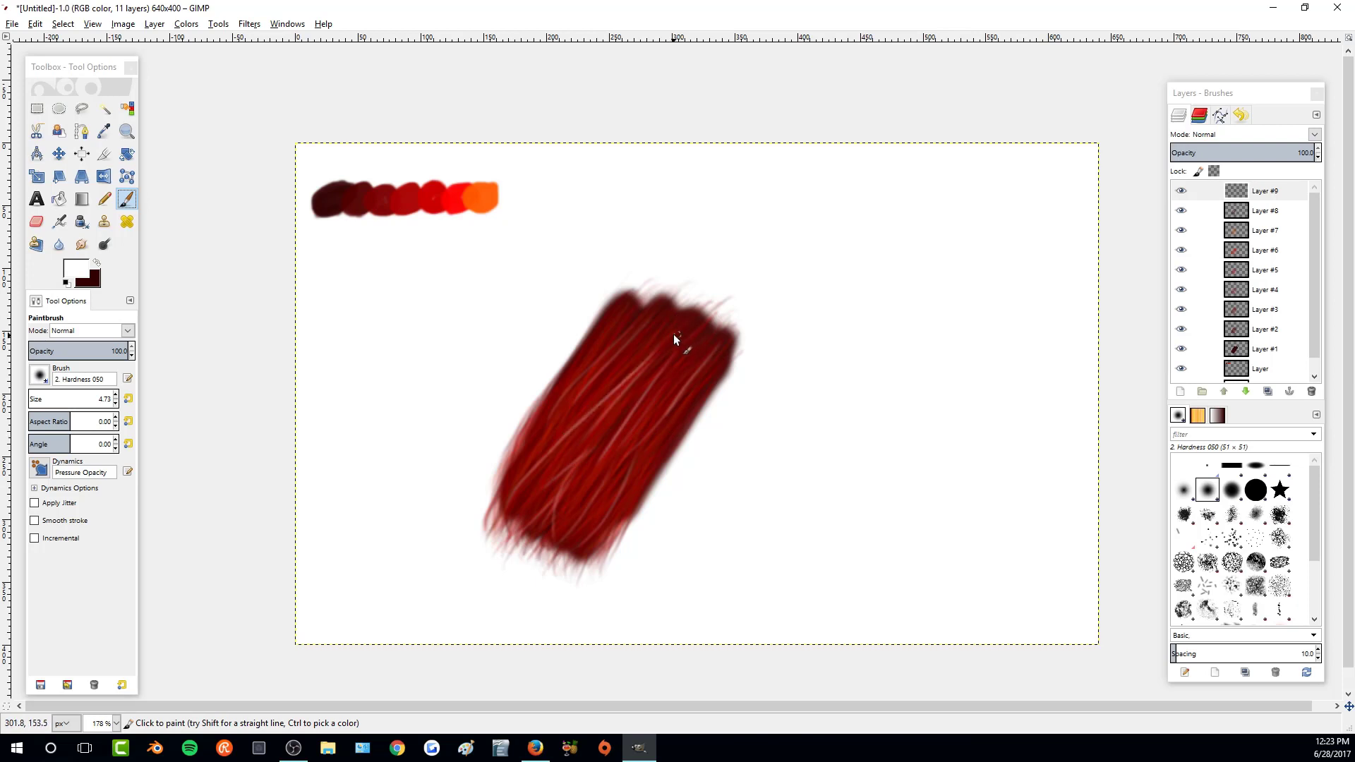
{"action": "mouse_move", "coordinate": [638, 421]}
{"action": "left_mouse_down"}
{"action": "mouse_move", "coordinate": [608, 456]}
{"action": "mouse_move", "coordinate": [667, 430]}
{"action": "mouse_move", "coordinate": [665, 449]}
{"action": "left_mouse_up"}
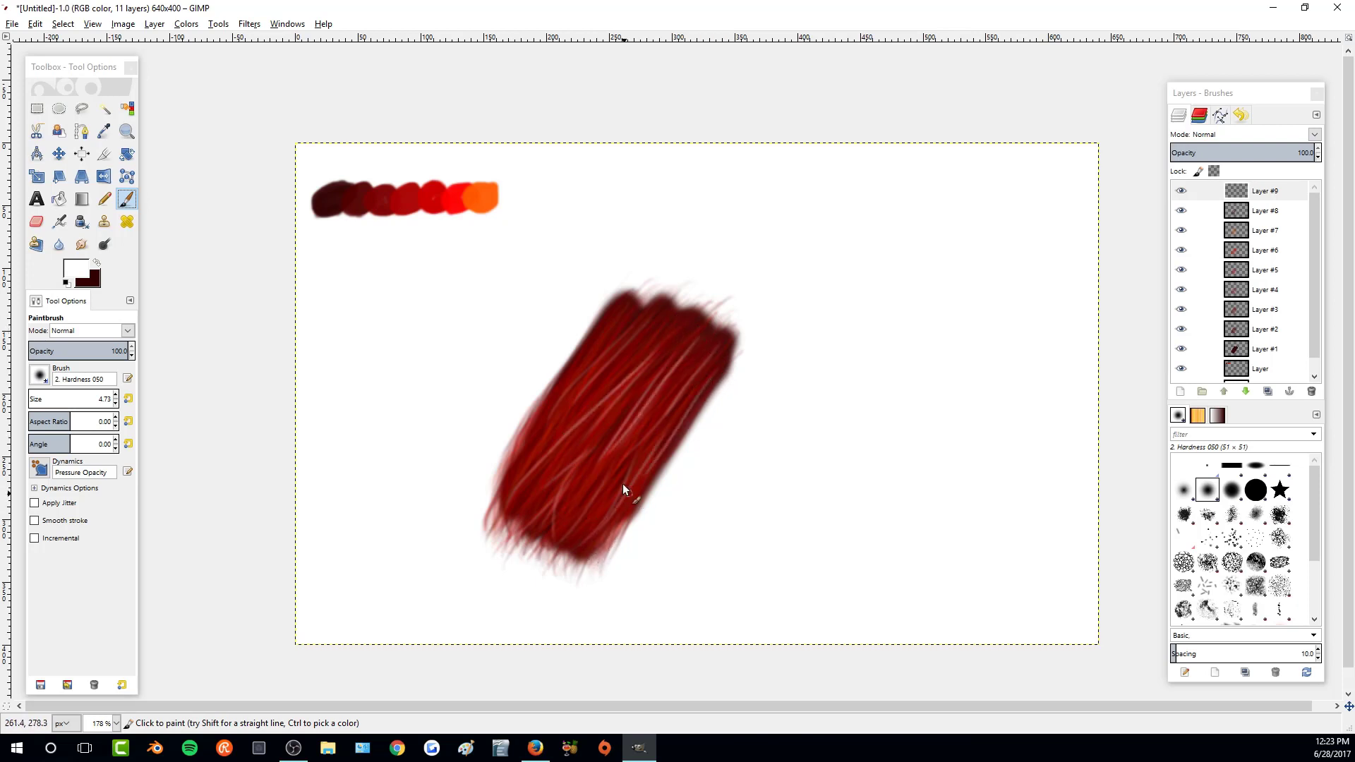
{"action": "left_click_drag", "start_coordinate": [614, 326], "coordinate": [531, 465]}
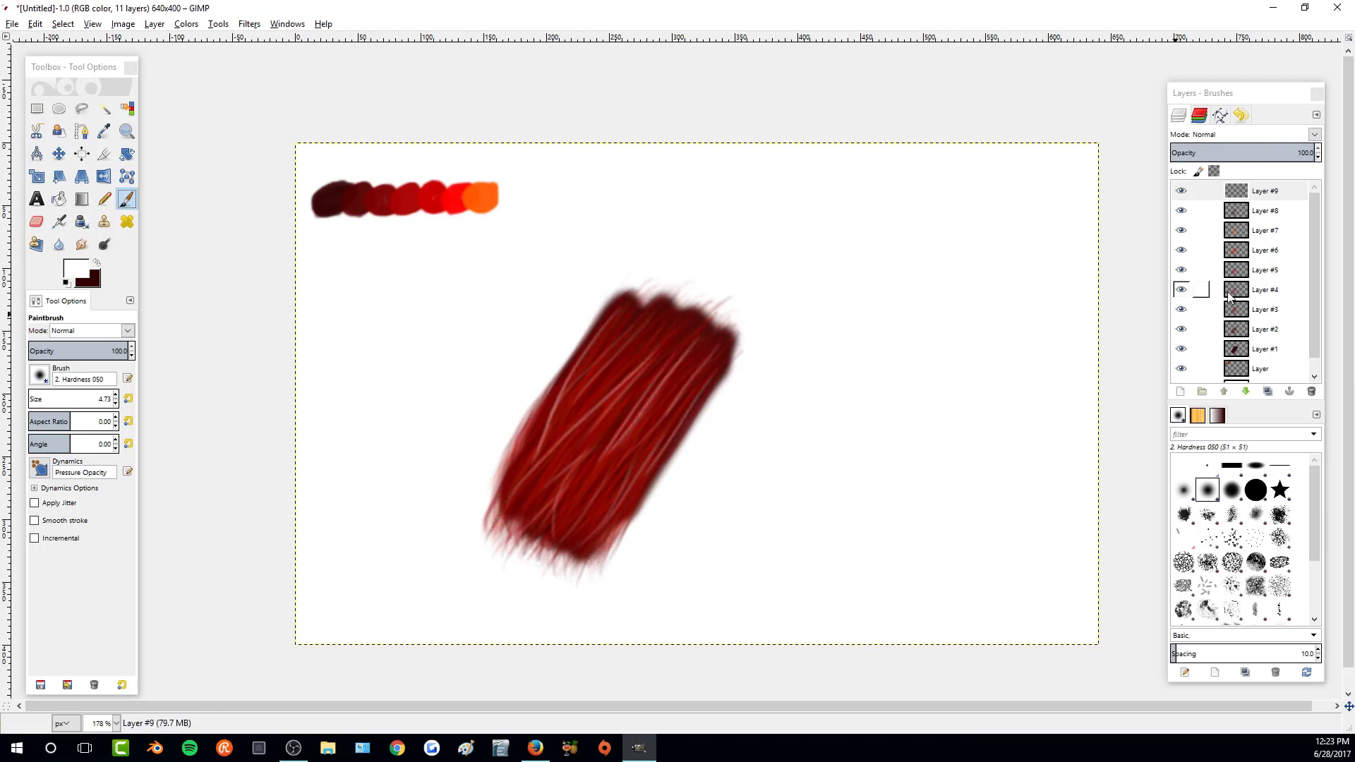
{"action": "left_click", "coordinate": [1314, 137]}
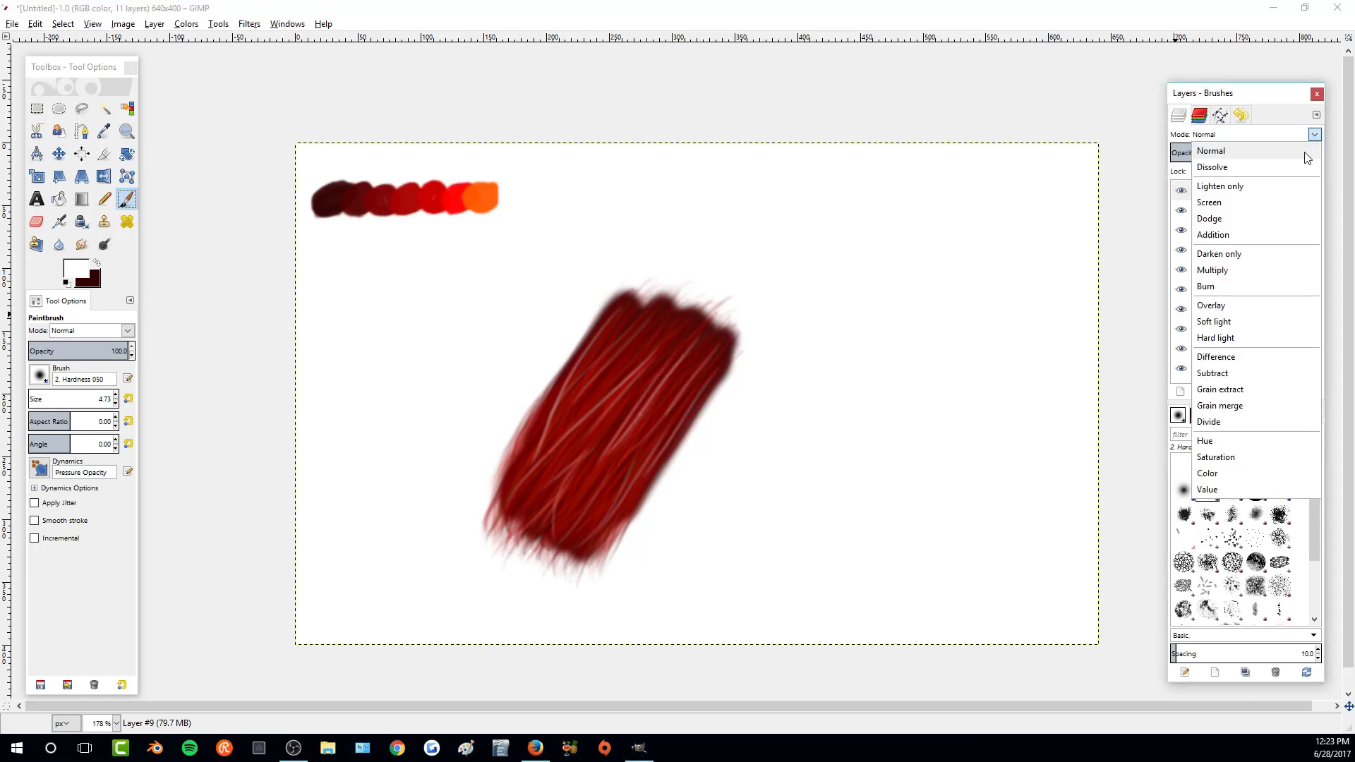
{"action": "left_click", "coordinate": [1239, 299]}
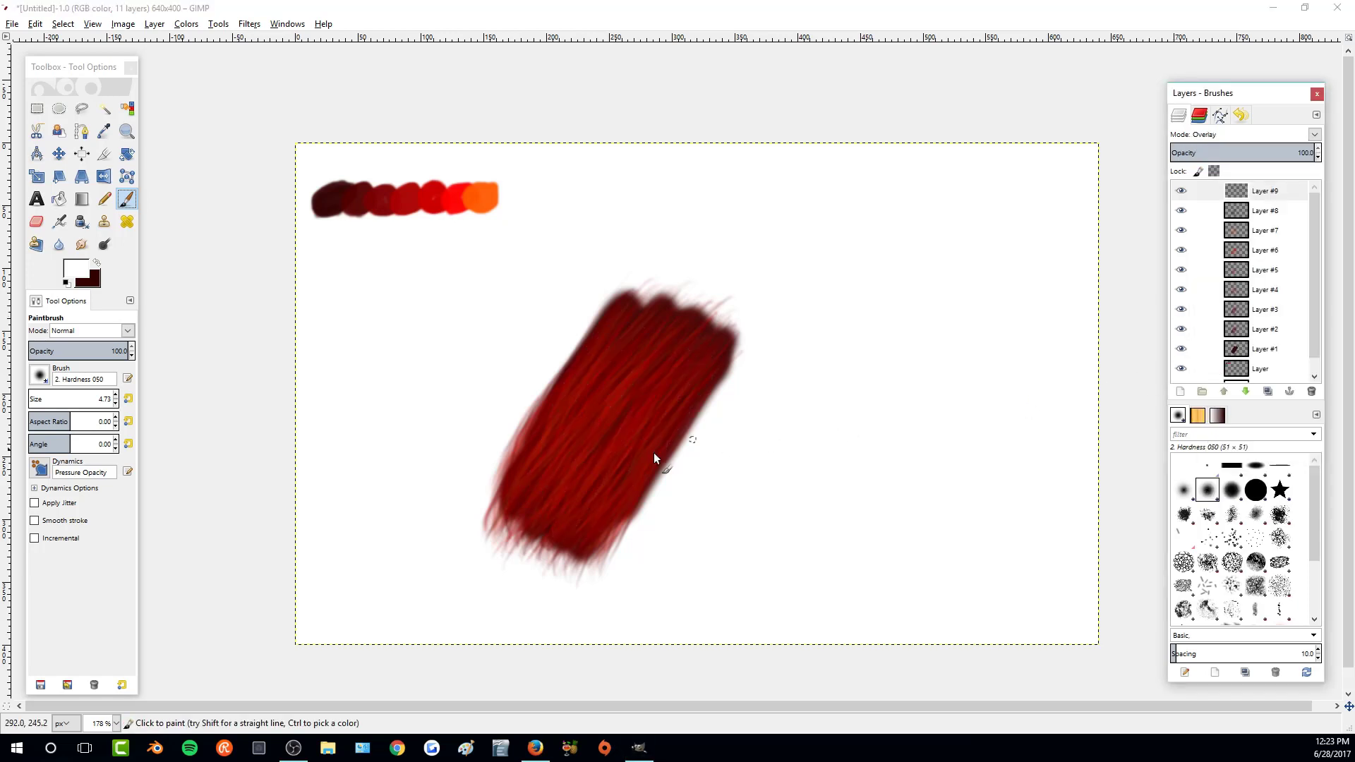
- Paint short curved white strands over the patch on another new transparent layer and set its mode to Overlay
{"action": "left_click", "coordinate": [1181, 393]}
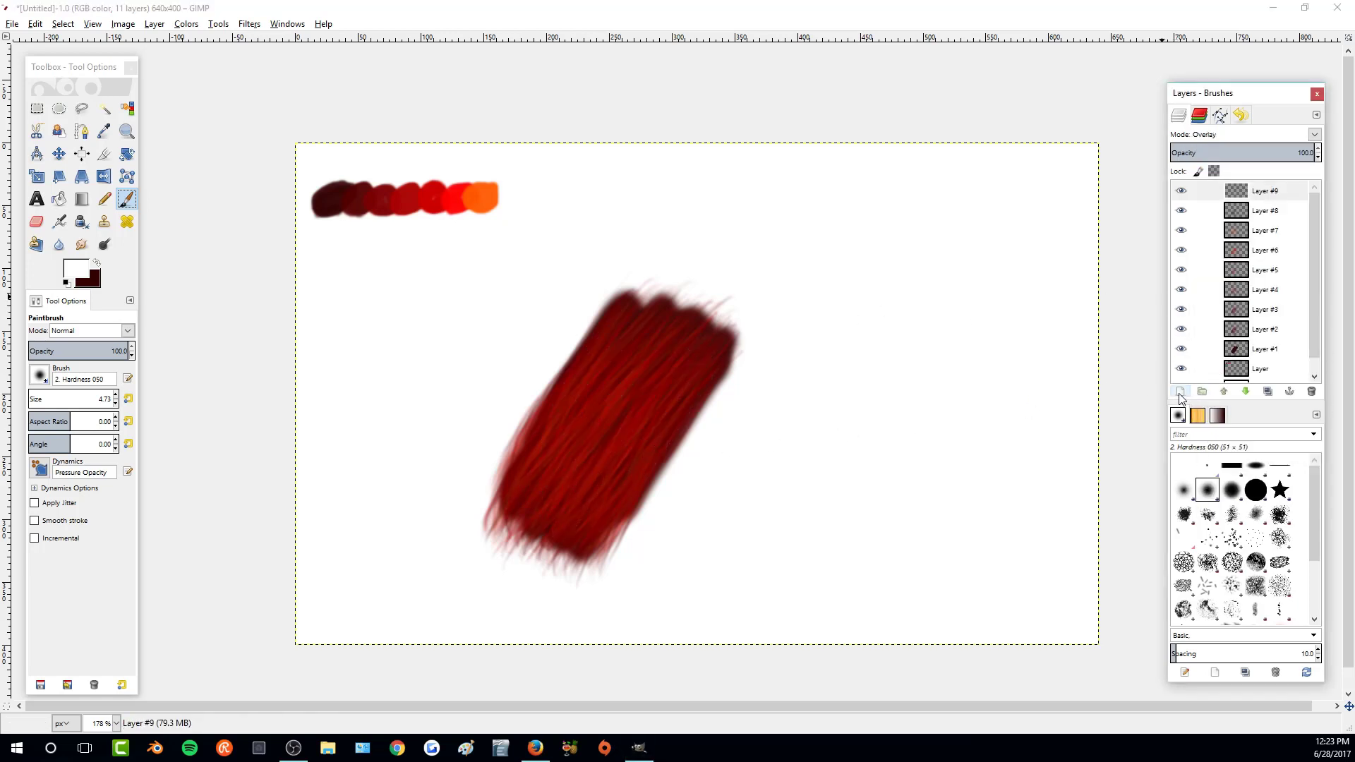
{"action": "left_click", "coordinate": [1180, 508]}
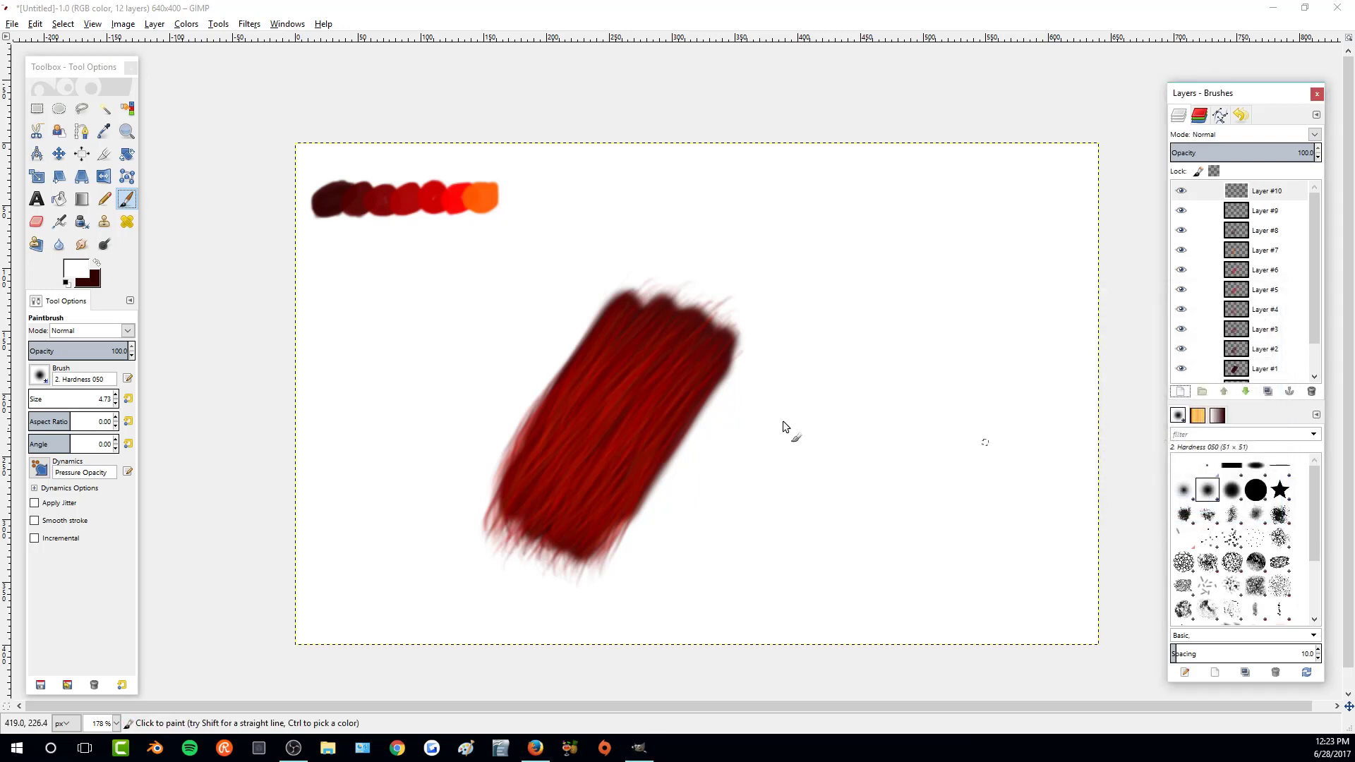
{"action": "left_click_drag", "start_coordinate": [540, 538], "coordinate": [596, 428]}
{"action": "left_click_drag", "start_coordinate": [692, 351], "coordinate": [660, 444]}
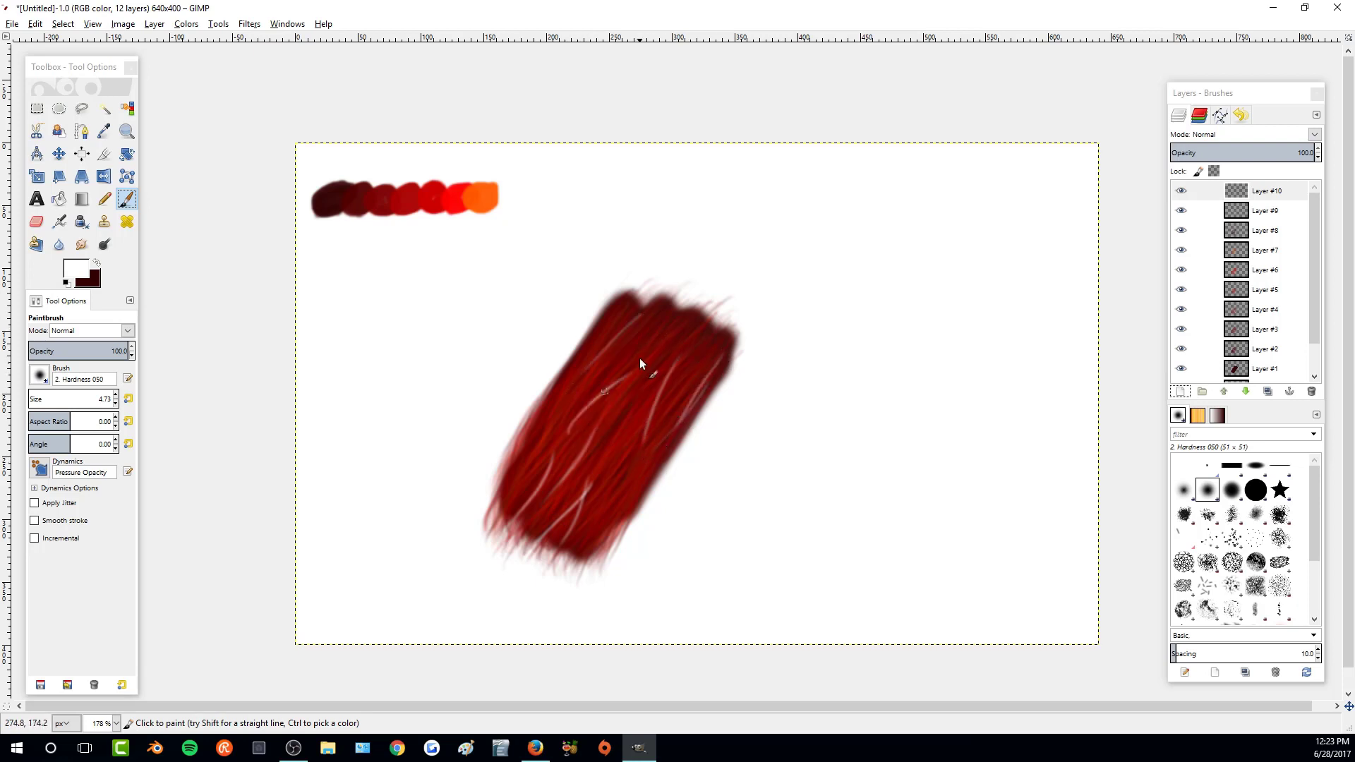
{"action": "left_click_drag", "start_coordinate": [642, 353], "coordinate": [635, 408]}
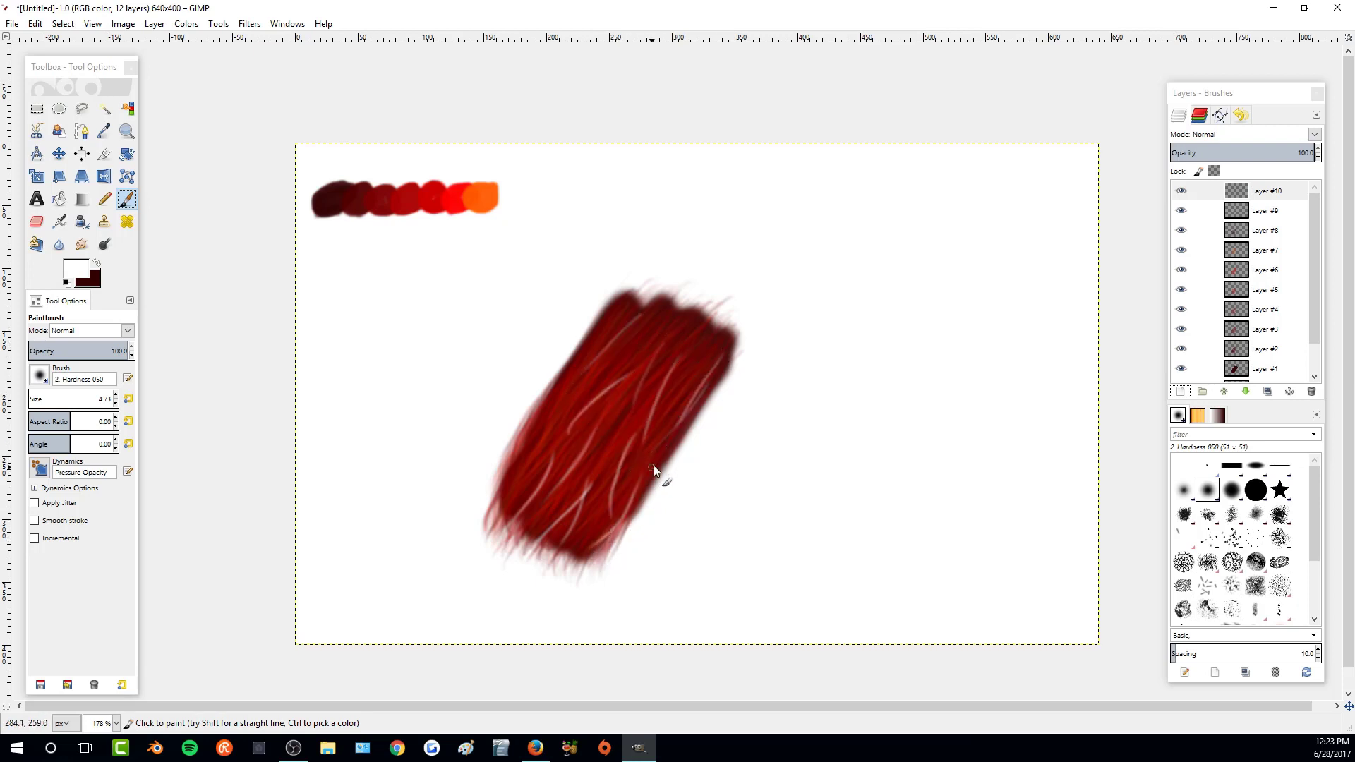
{"action": "left_click", "coordinate": [1314, 134]}
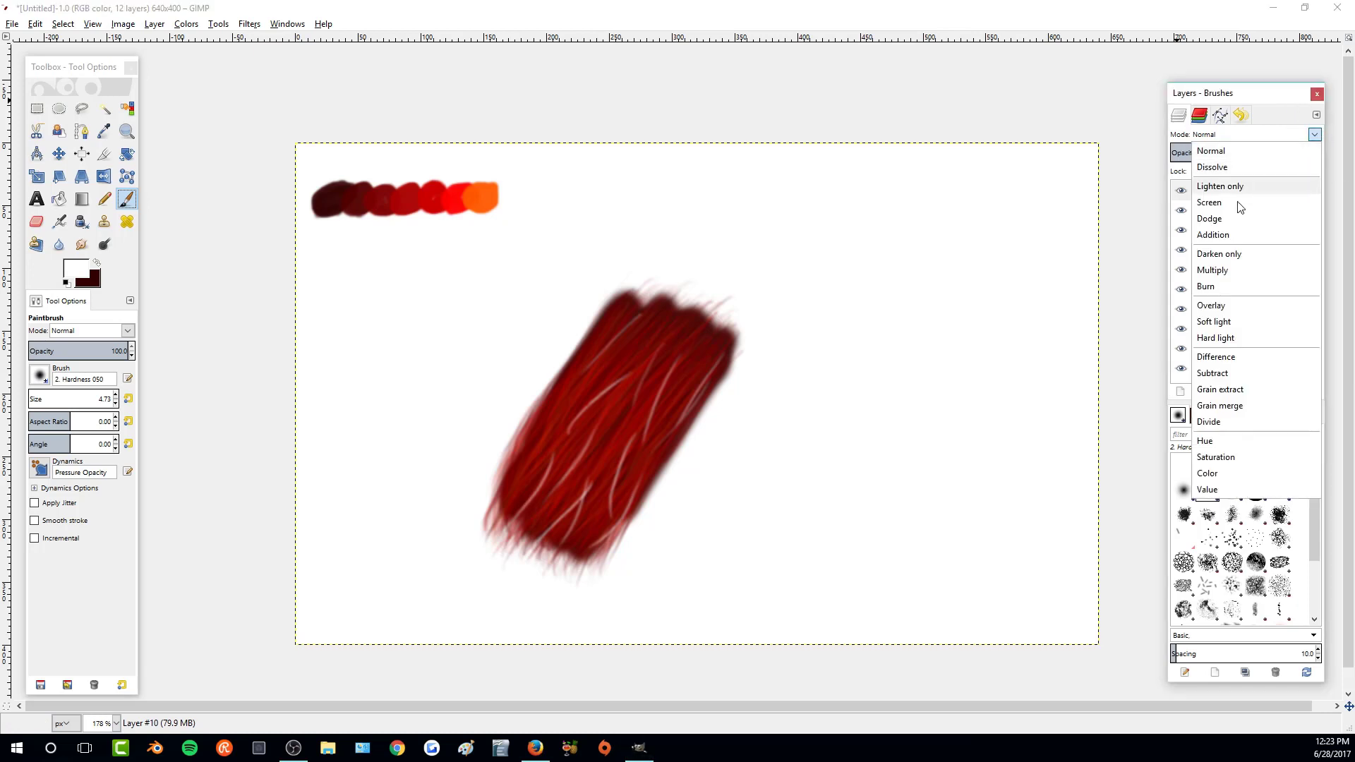
{"action": "left_click", "coordinate": [1212, 308]}
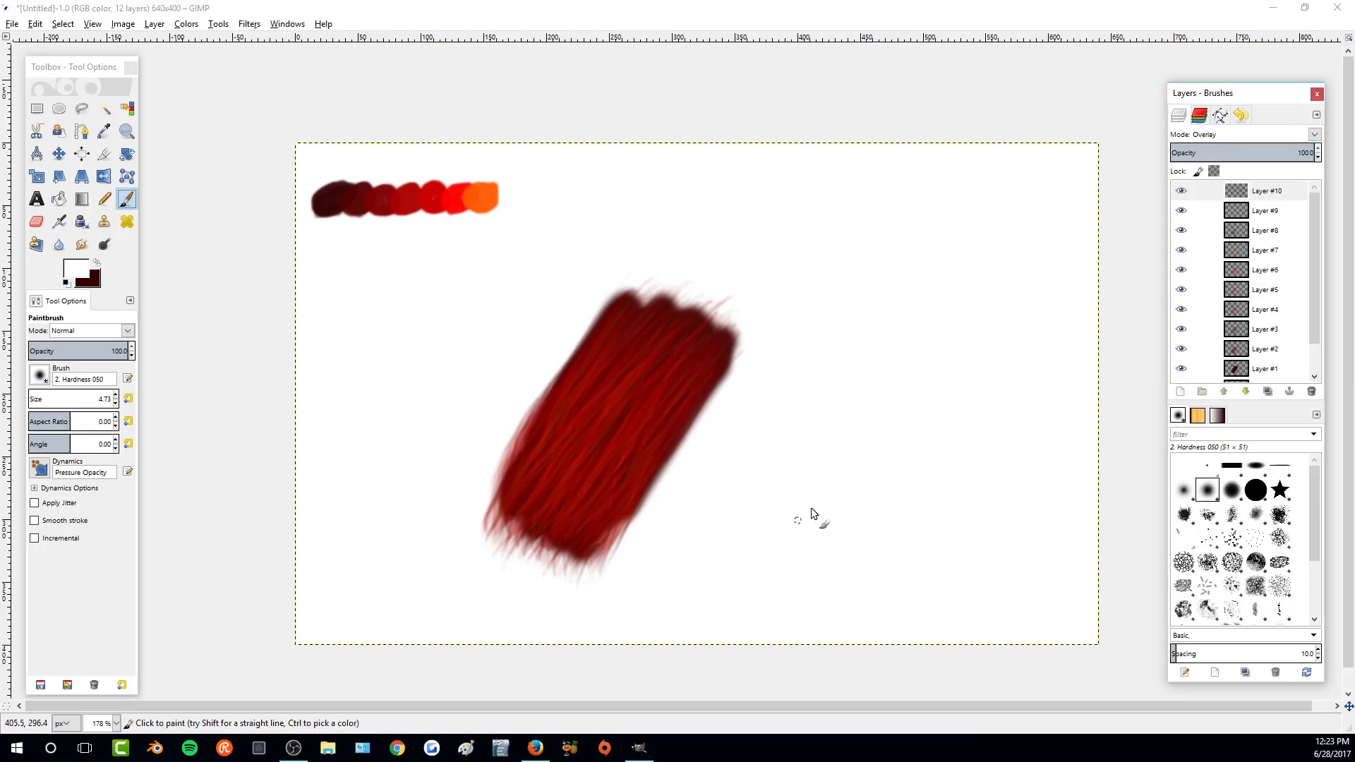
- Add a transparent layer above Layer #10 and paint two solid white bands across the patch, one above and one below its middle
{"action": "left_click", "coordinate": [1200, 192]}
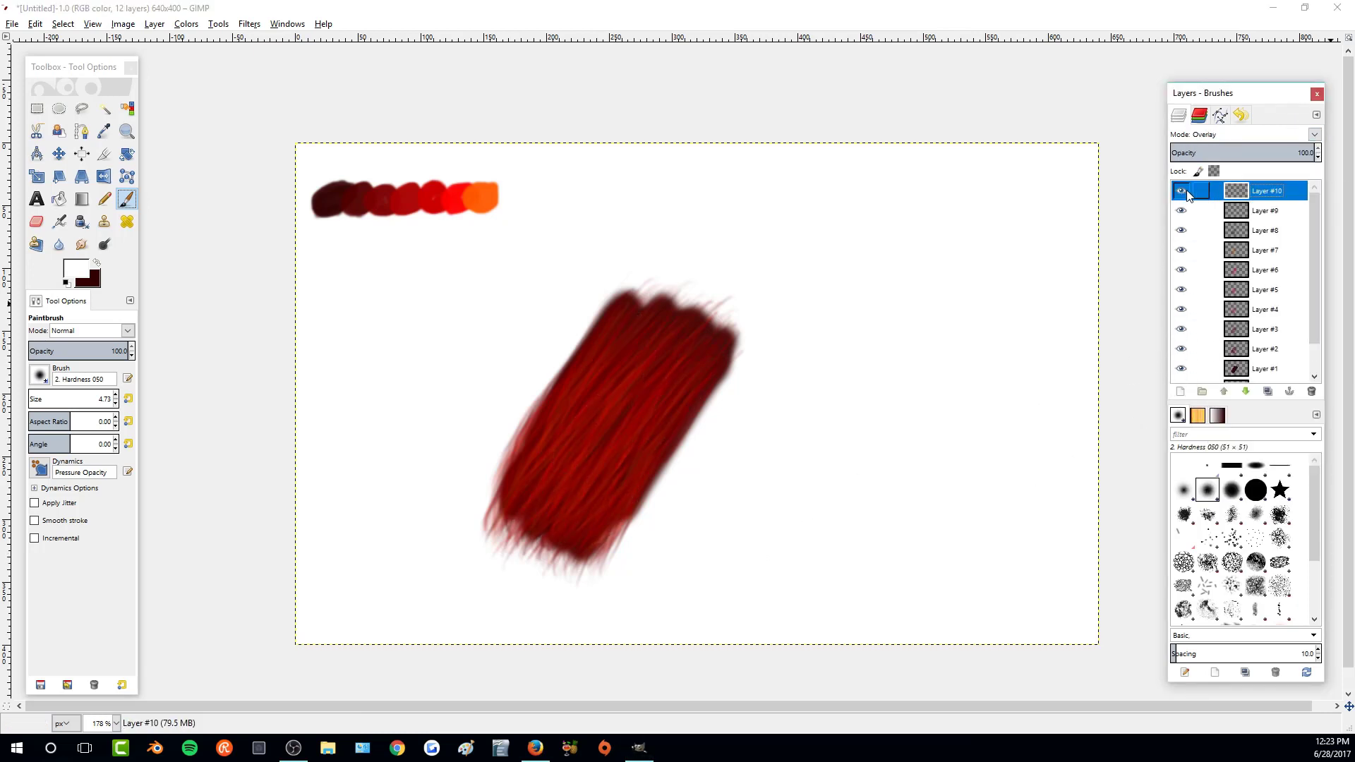
{"action": "left_click", "coordinate": [1181, 392]}
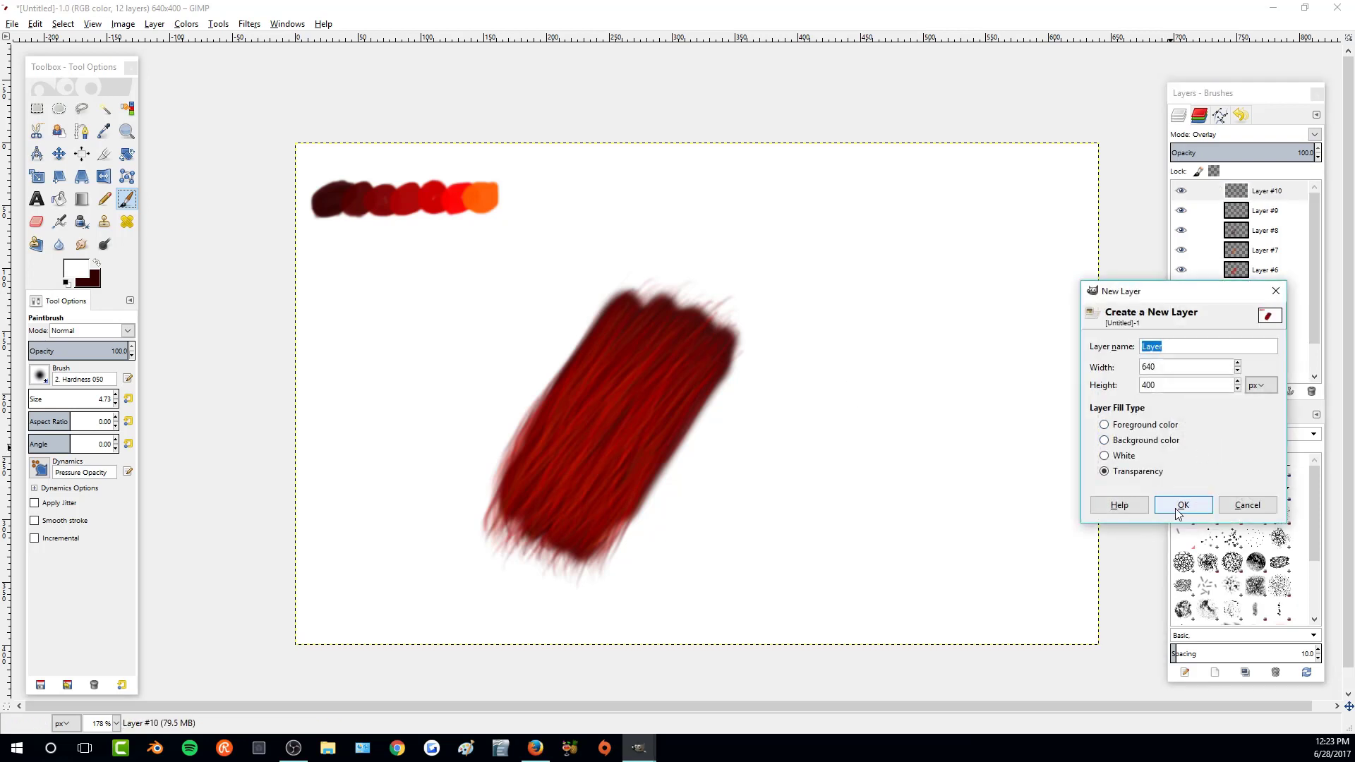
{"action": "left_click", "coordinate": [1183, 506]}
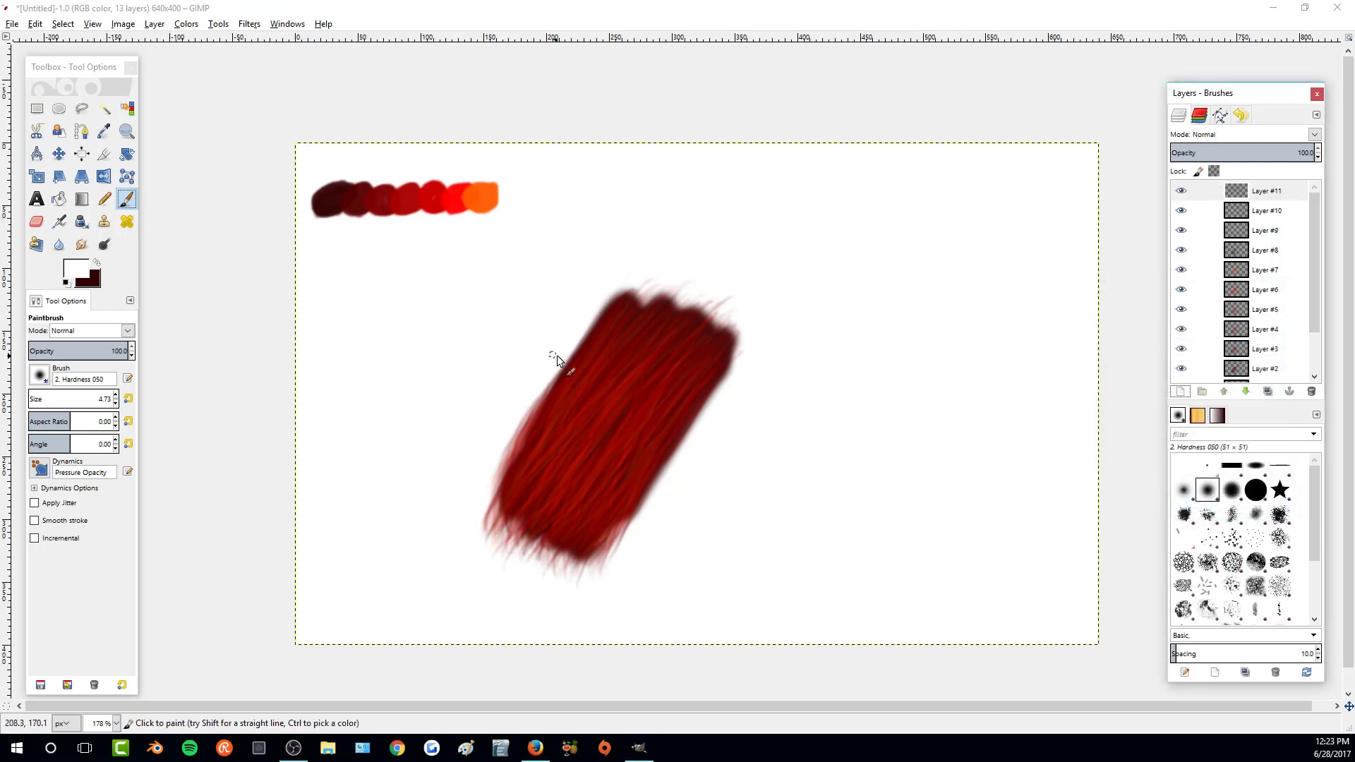
{"action": "left_click", "coordinate": [584, 358]}
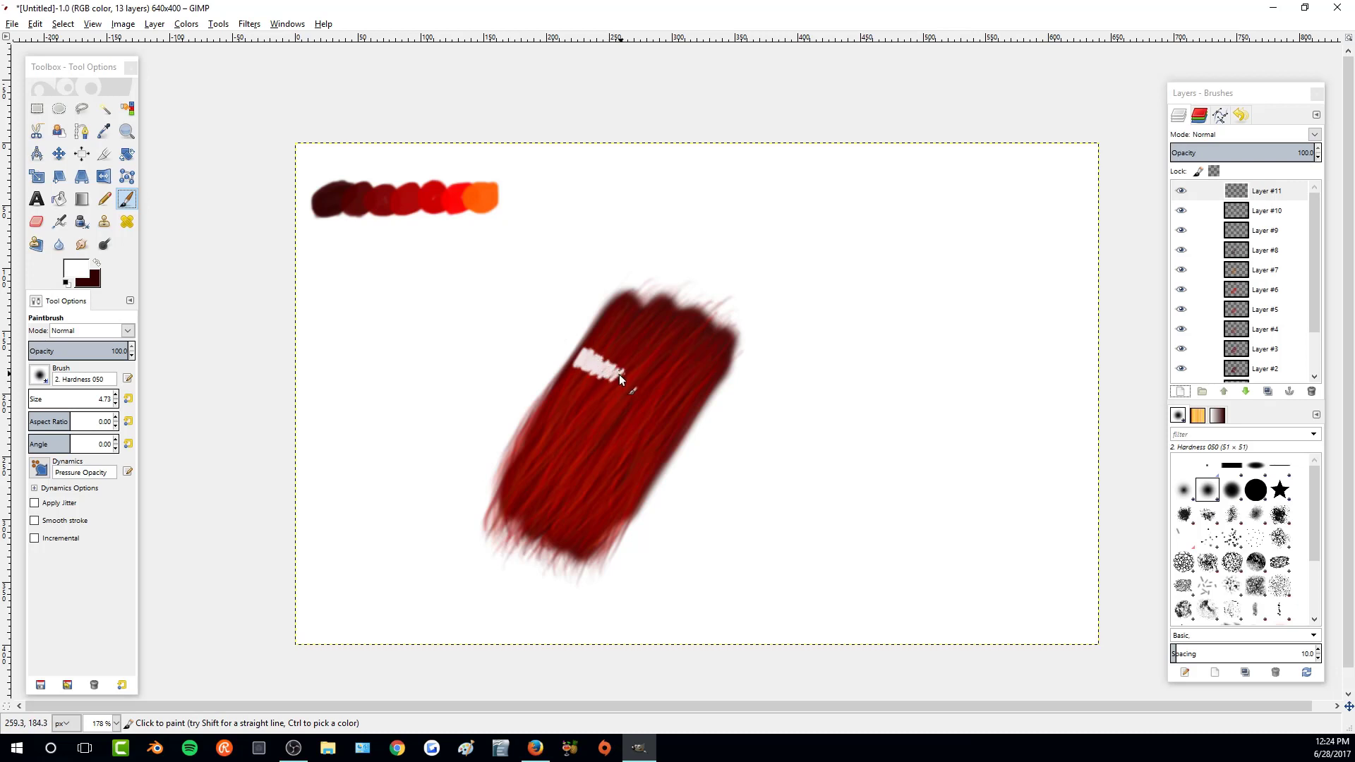
{"action": "left_click_drag", "start_coordinate": [599, 367], "coordinate": [672, 404]}
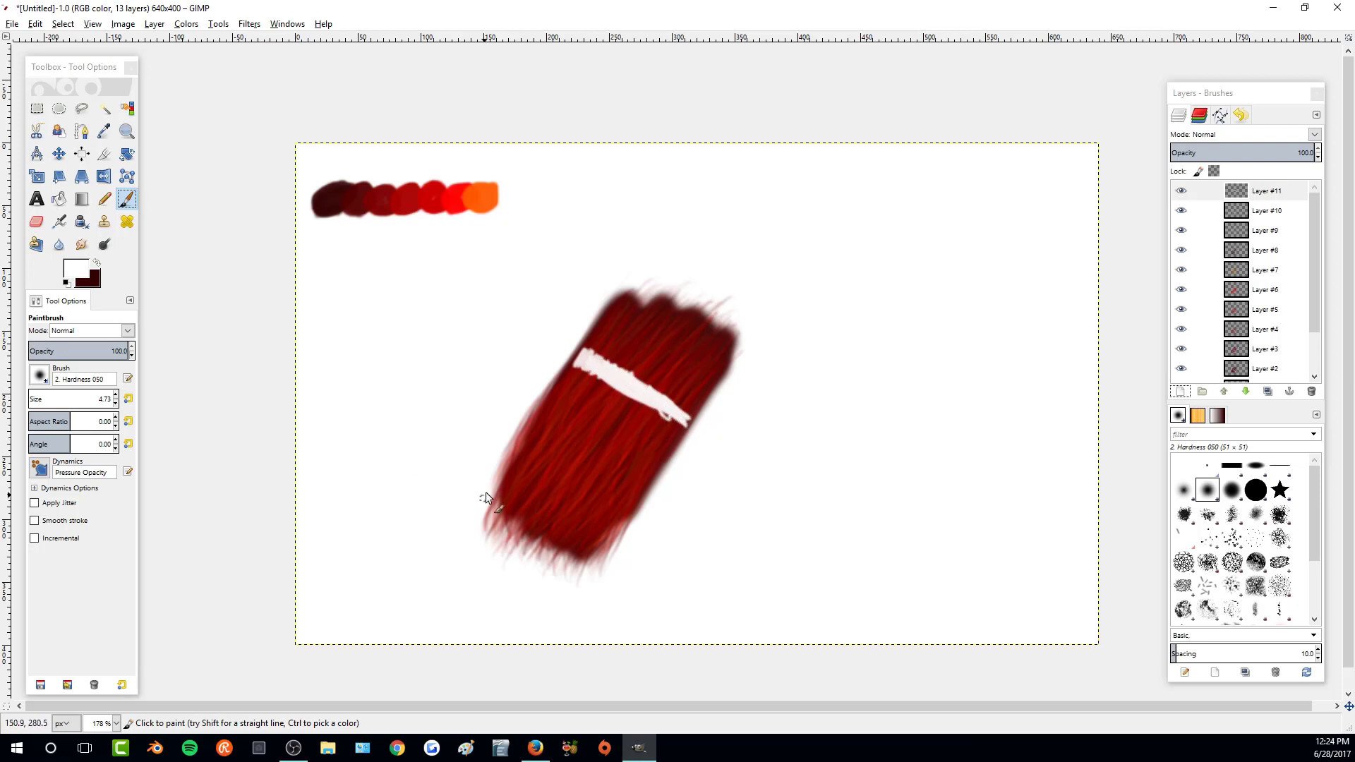
{"action": "left_click_drag", "start_coordinate": [532, 457], "coordinate": [604, 496]}
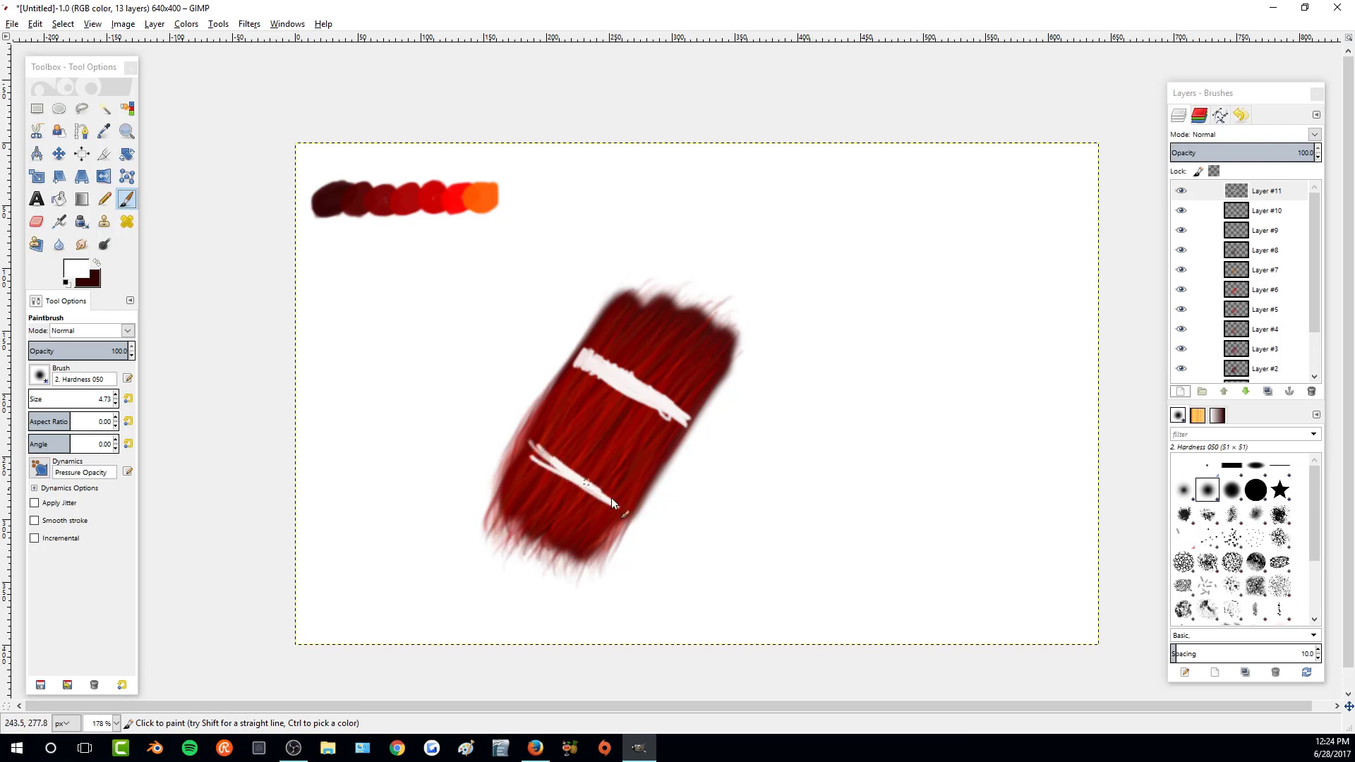
{"action": "left_click_drag", "start_coordinate": [536, 458], "coordinate": [625, 513]}
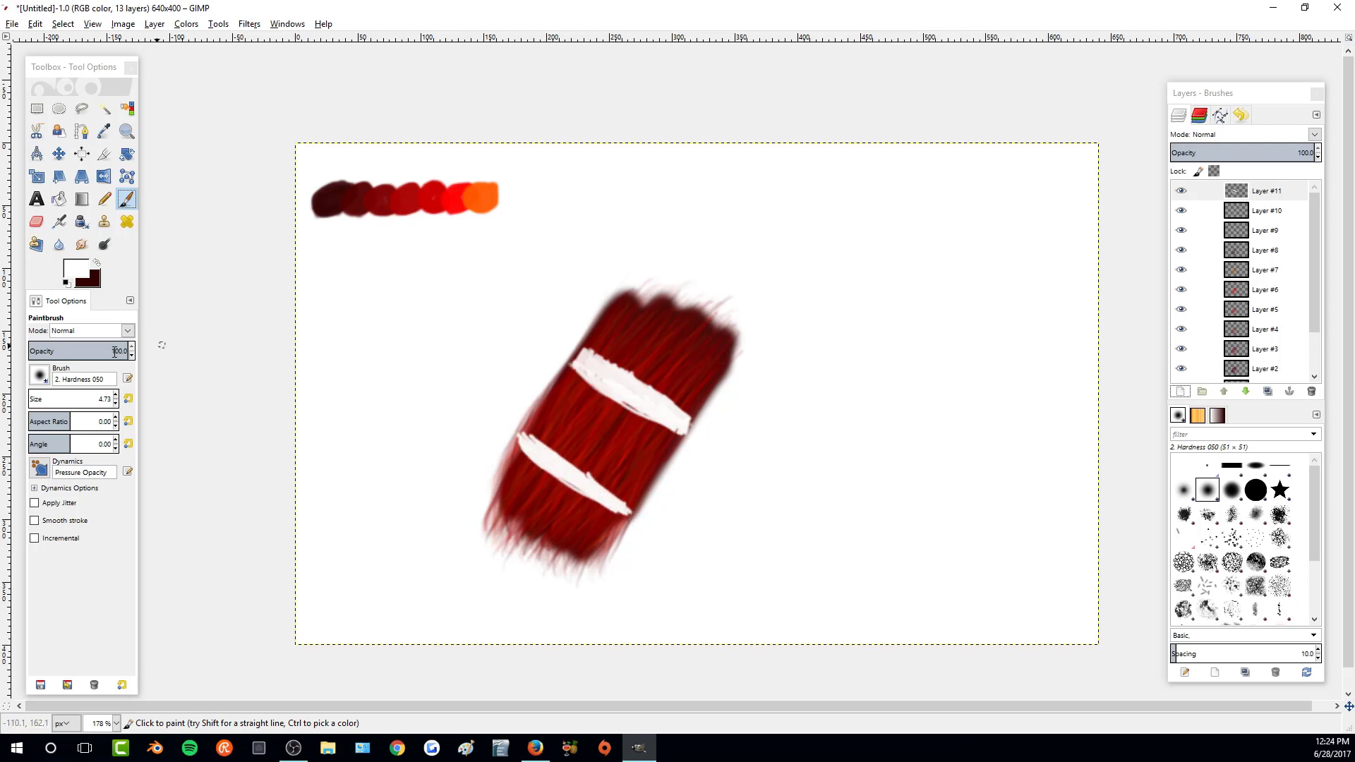
- Smudge the two white bands along the strand direction into jagged highlights with a brush size of 15.73
{"action": "left_click", "coordinate": [81, 244]}
{"action": "left_click_drag", "start_coordinate": [105, 399], "coordinate": [120, 399]}
{"action": "scroll", "coordinate": [120, 399], "scroll_direction": "up", "scroll_amount": 4}
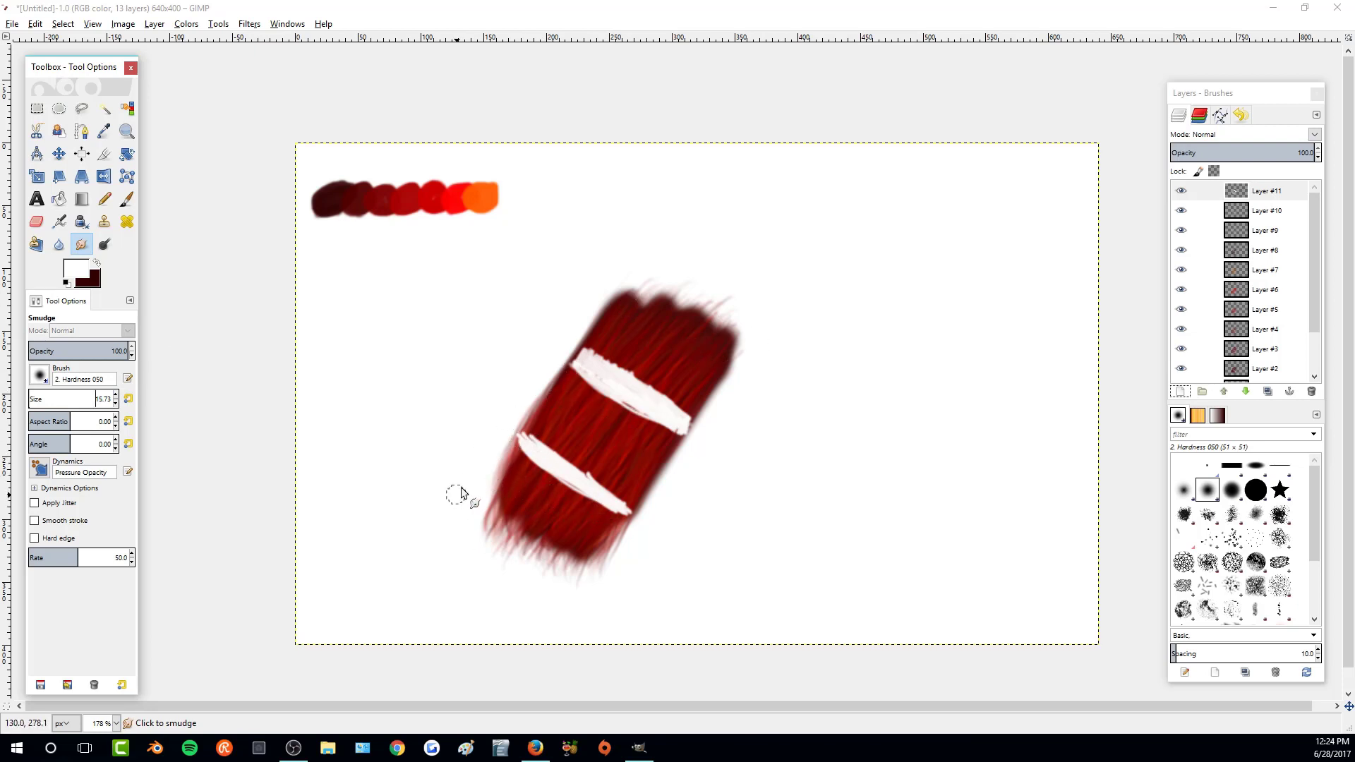
{"action": "mouse_move", "coordinate": [516, 434]}
{"action": "left_mouse_down"}
{"action": "mouse_move", "coordinate": [506, 464]}
{"action": "mouse_move", "coordinate": [564, 419]}
{"action": "mouse_move", "coordinate": [555, 466]}
{"action": "mouse_move", "coordinate": [615, 437]}
{"action": "mouse_move", "coordinate": [571, 518]}
{"action": "mouse_move", "coordinate": [658, 490]}
{"action": "left_mouse_up"}
{"action": "mouse_move", "coordinate": [565, 393]}
{"action": "left_mouse_down"}
{"action": "mouse_move", "coordinate": [628, 343]}
{"action": "mouse_move", "coordinate": [638, 368]}
{"action": "mouse_move", "coordinate": [688, 349]}
{"action": "mouse_move", "coordinate": [637, 420]}
{"action": "mouse_move", "coordinate": [709, 364]}
{"action": "mouse_move", "coordinate": [604, 421]}
{"action": "left_mouse_up"}
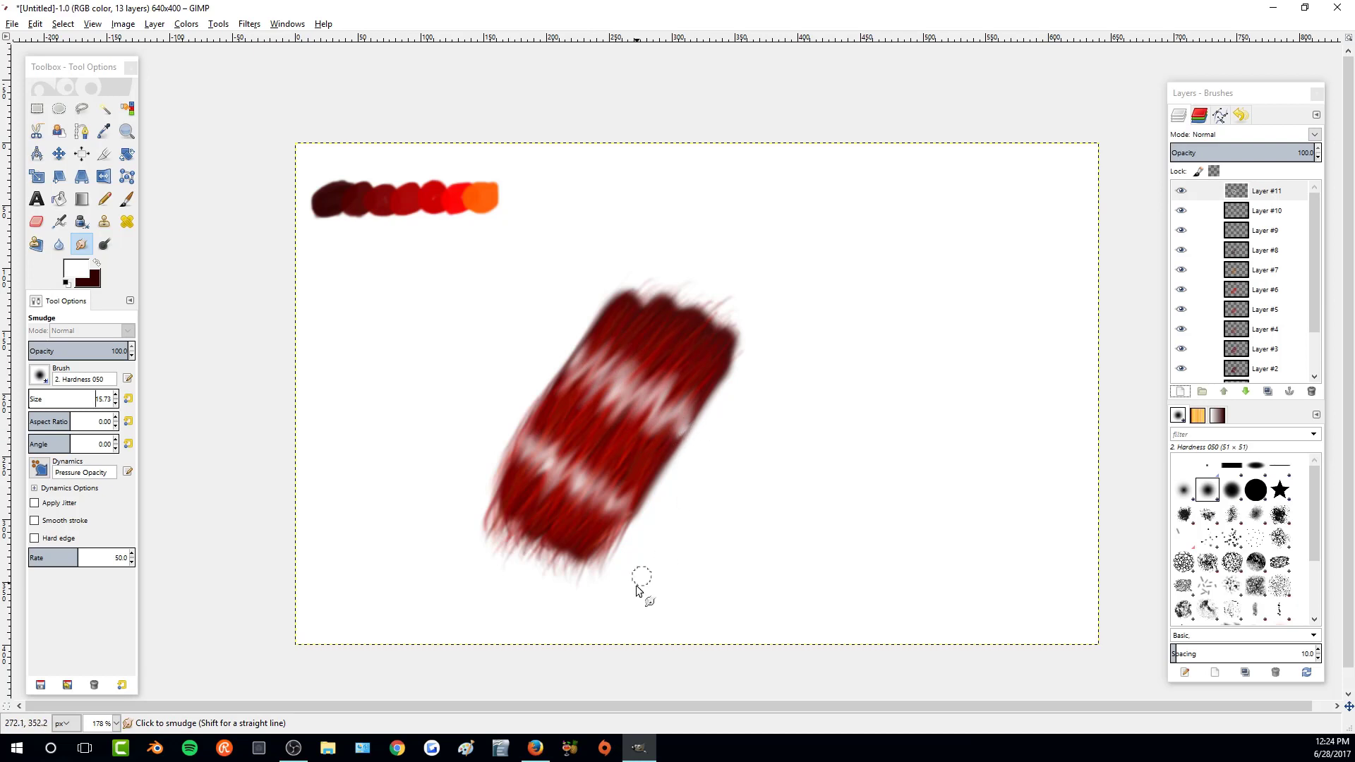
- Set Layer #11's mode to Overlay and add a new transparent layer above it
{"action": "left_click", "coordinate": [1314, 134]}
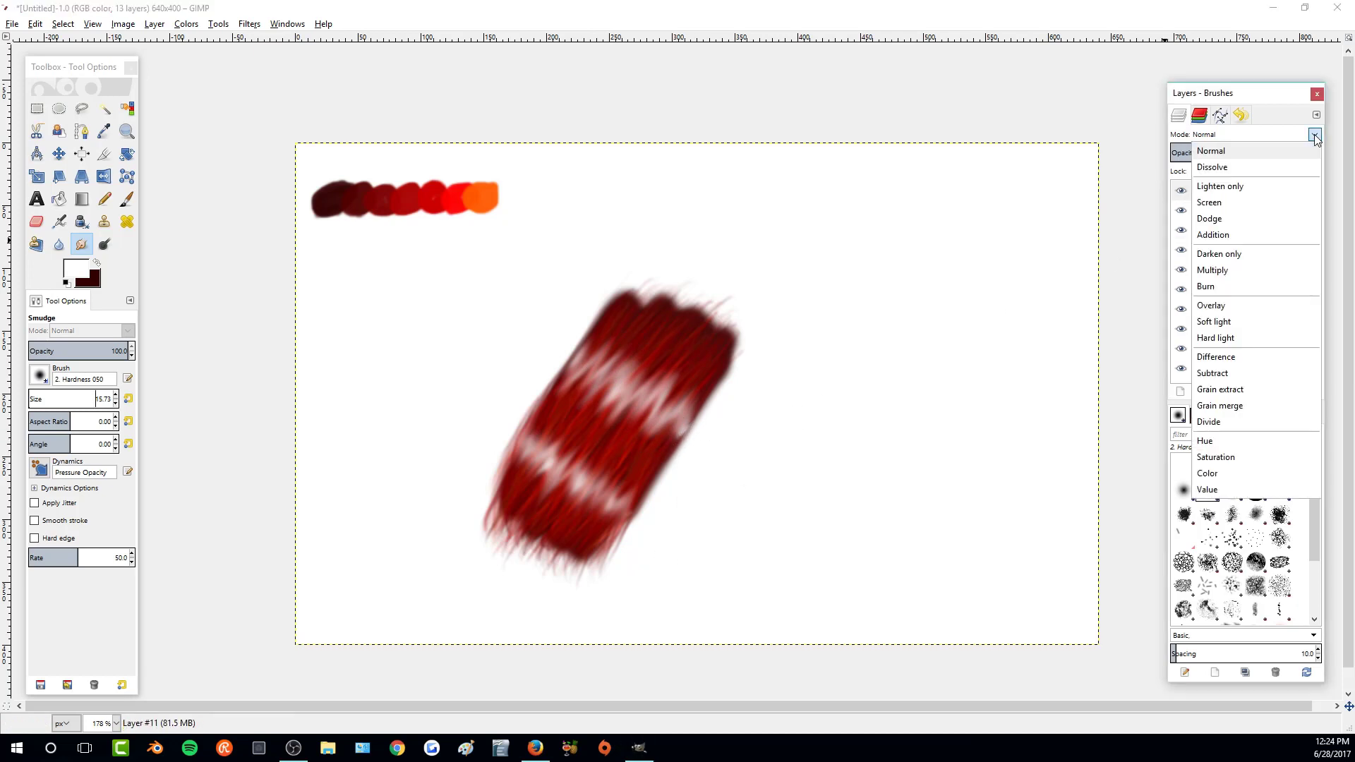
{"action": "left_click", "coordinate": [1225, 305]}
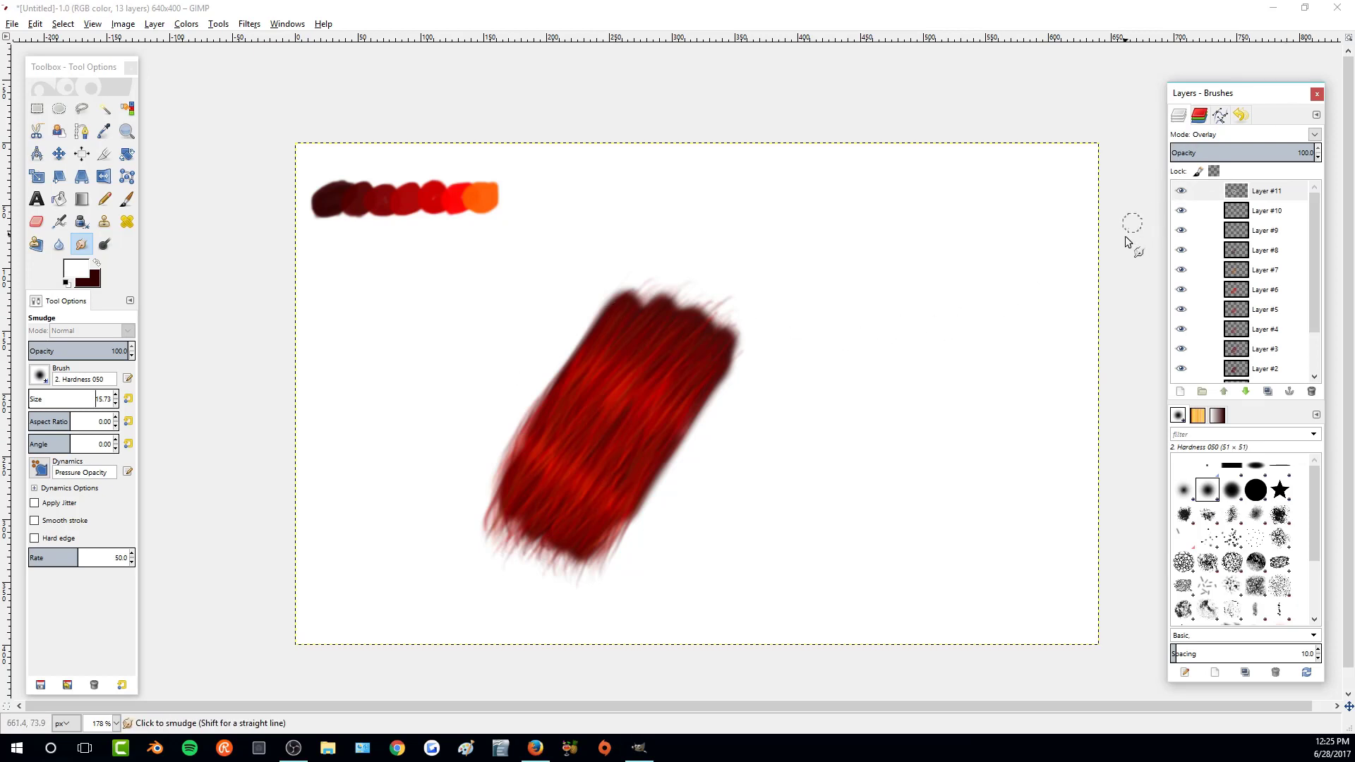
{"action": "left_click", "coordinate": [1181, 391]}
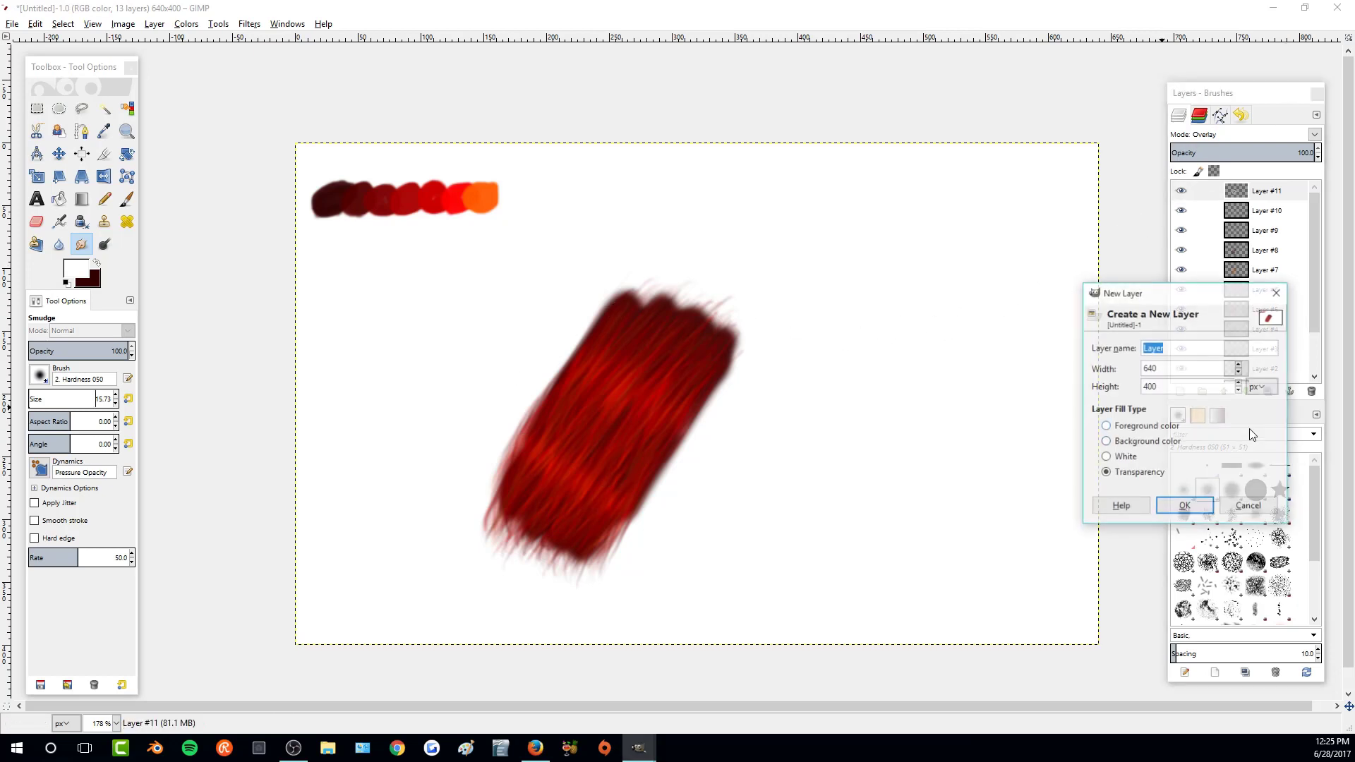
{"action": "left_click", "coordinate": [1185, 498]}
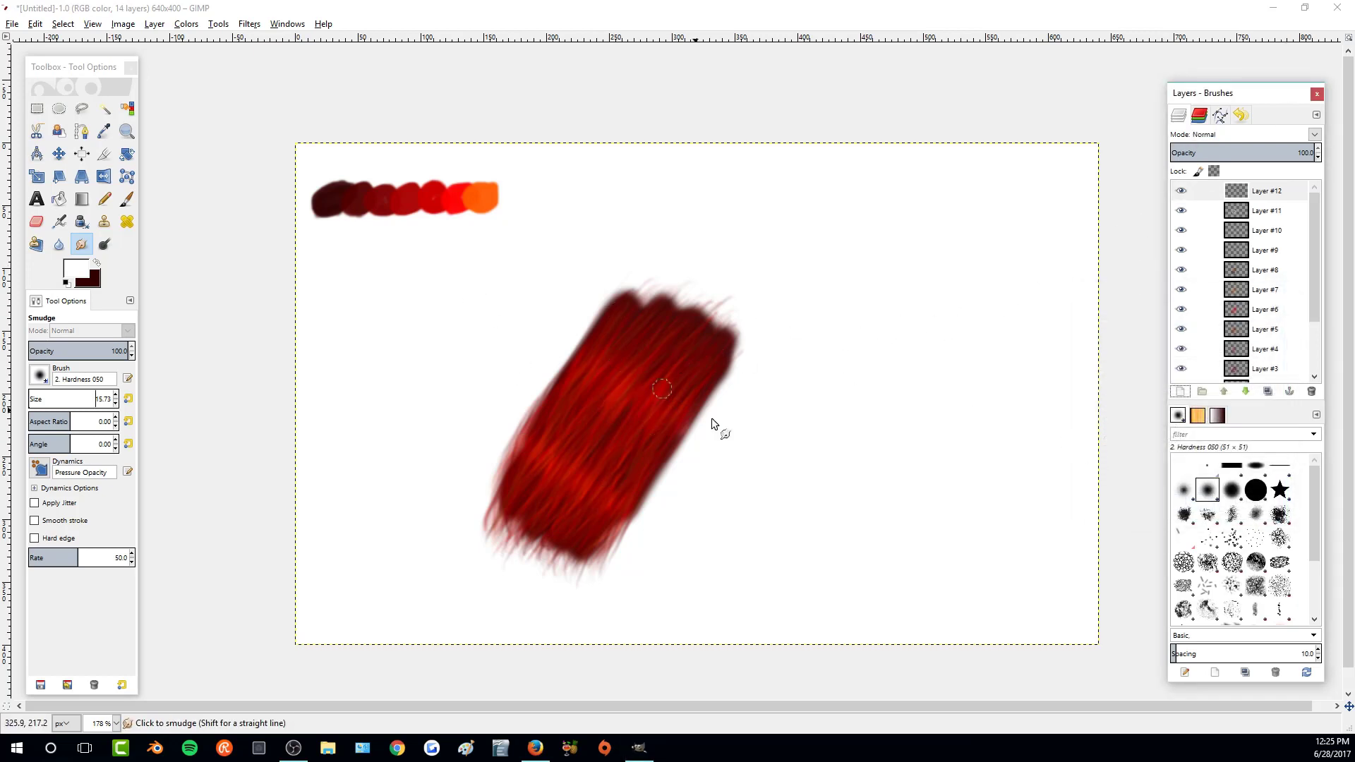
- Paint two solid white bands across the patch with the Paintbrush at size 15.73, one above and one below its middle
{"action": "left_click", "coordinate": [127, 200]}
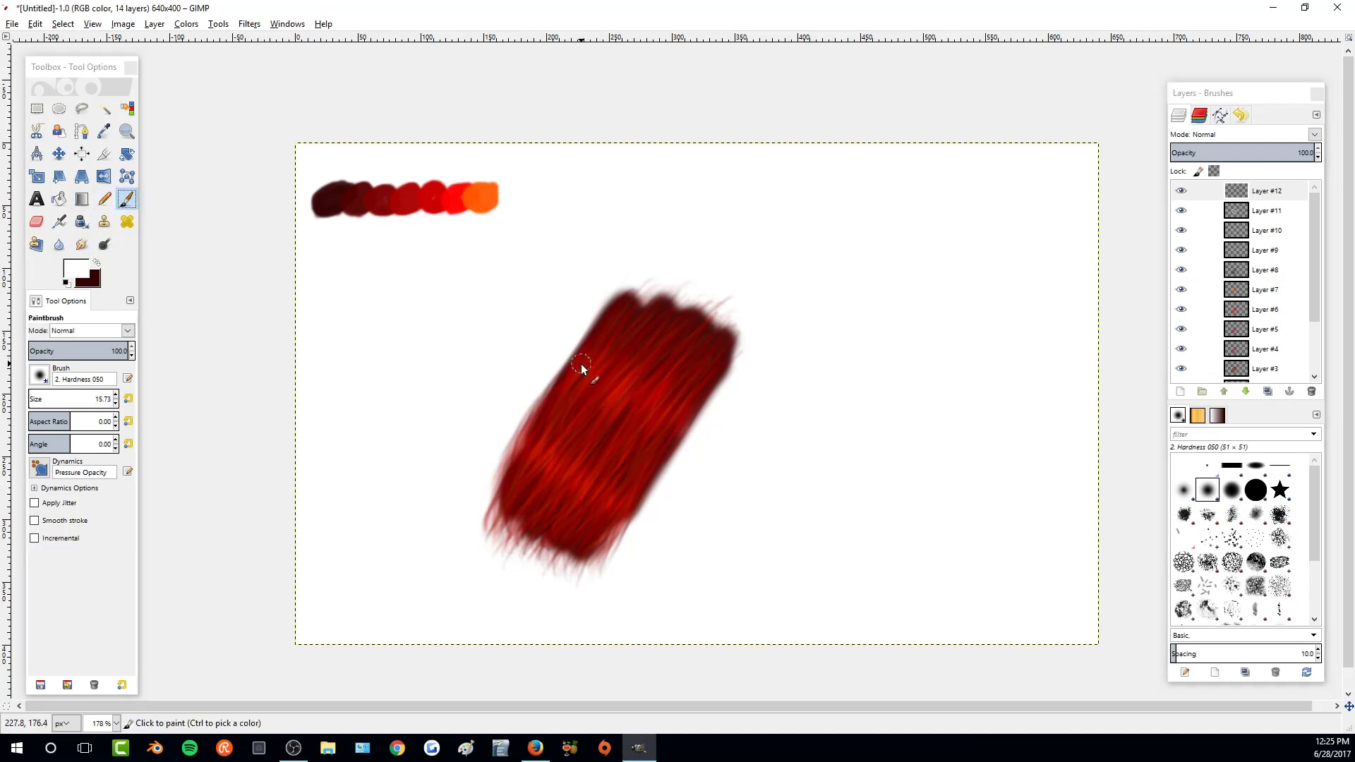
{"action": "left_click_drag", "start_coordinate": [635, 388], "coordinate": [679, 410]}
{"action": "left_click_drag", "start_coordinate": [533, 450], "coordinate": [618, 498]}
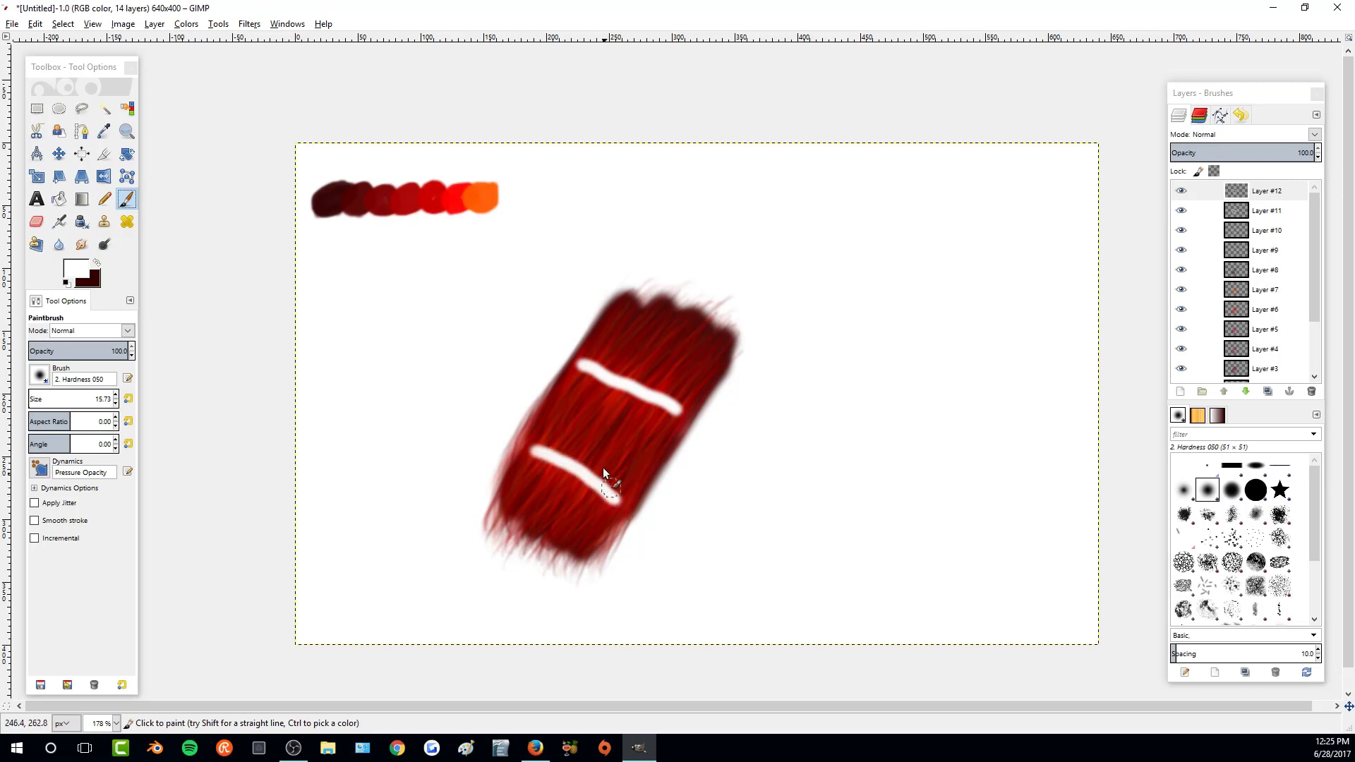
- Apply a Gaussian Blur with a 20 px horizontal and vertical radius to the two white bands on Layer #12
{"action": "left_click", "coordinate": [250, 24]}
{"action": "mouse_move", "coordinate": [311, 108]}
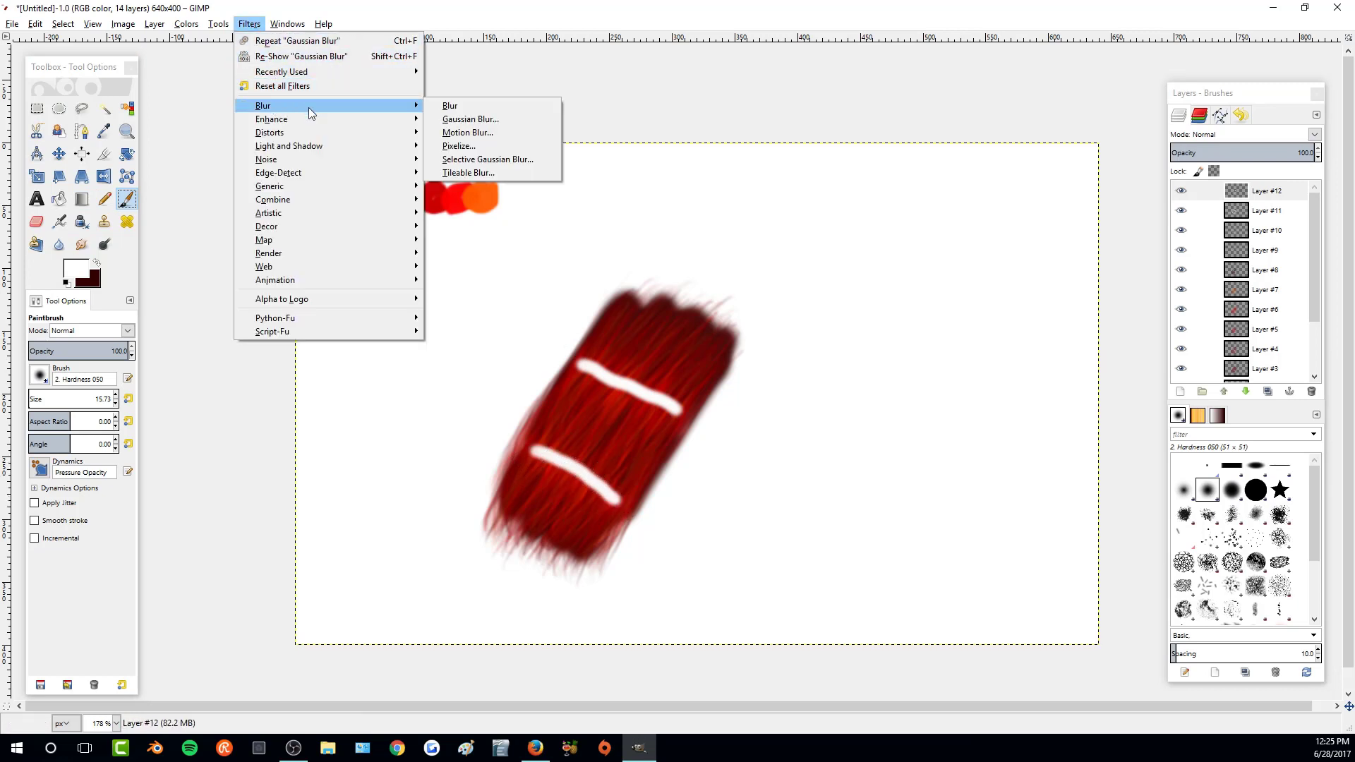
{"action": "left_click", "coordinate": [471, 121]}
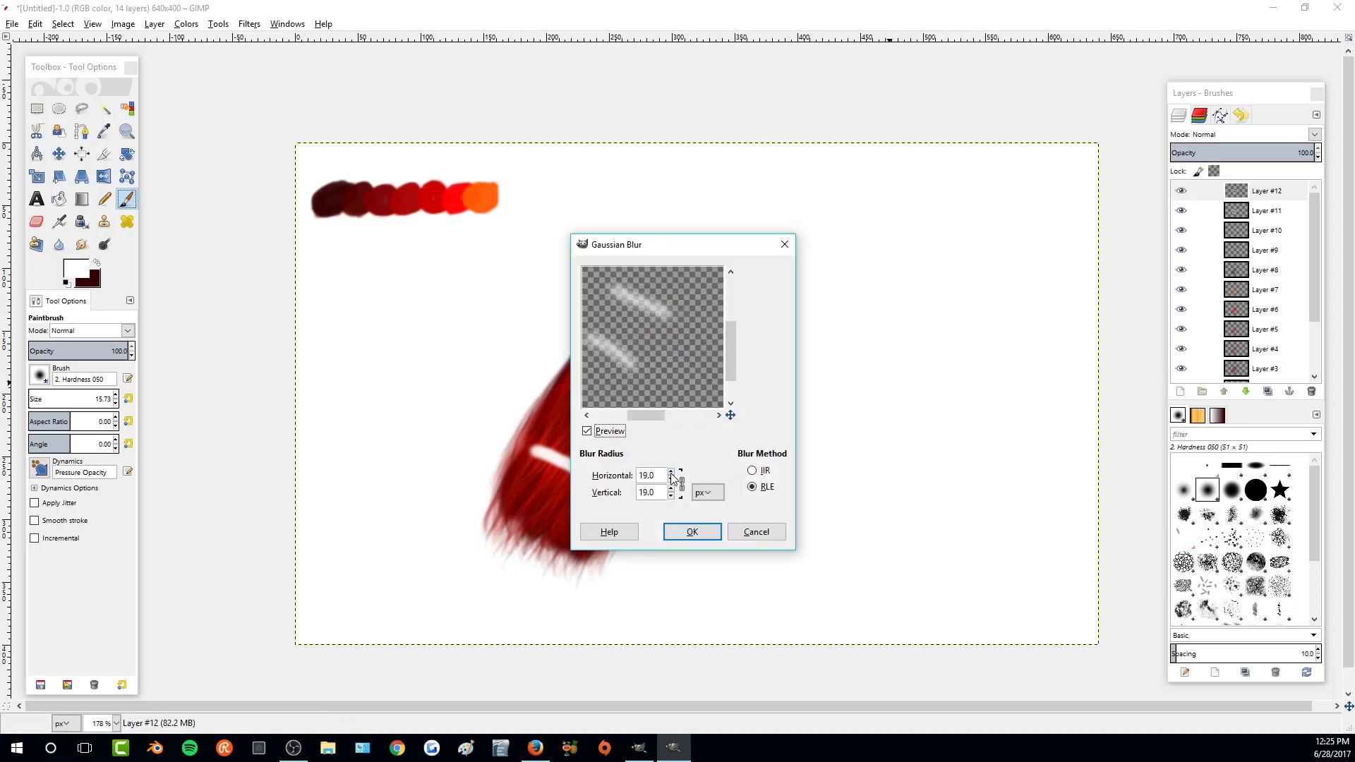
{"action": "left_click", "coordinate": [690, 533]}
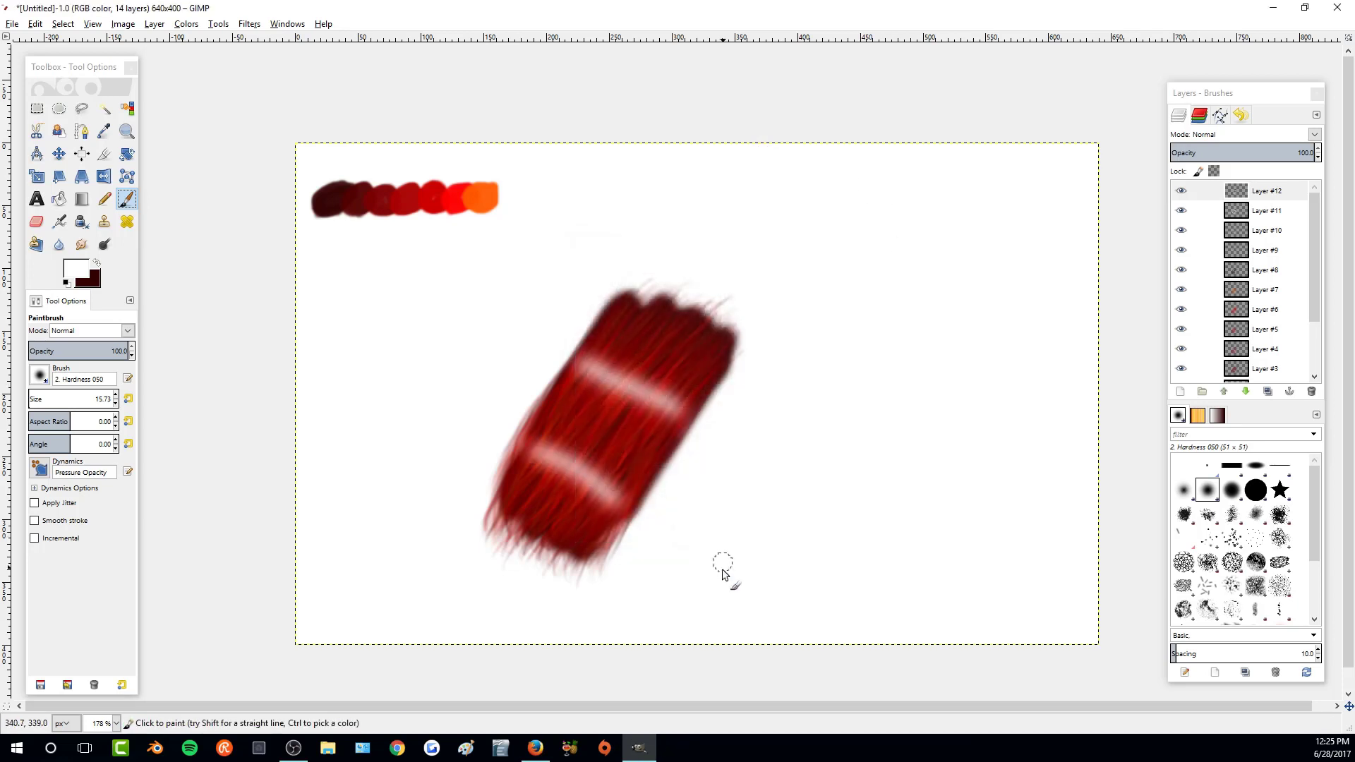
- Set Layer #12's mode to Overlay and its opacity to 45.9
{"action": "left_click", "coordinate": [1315, 135]}
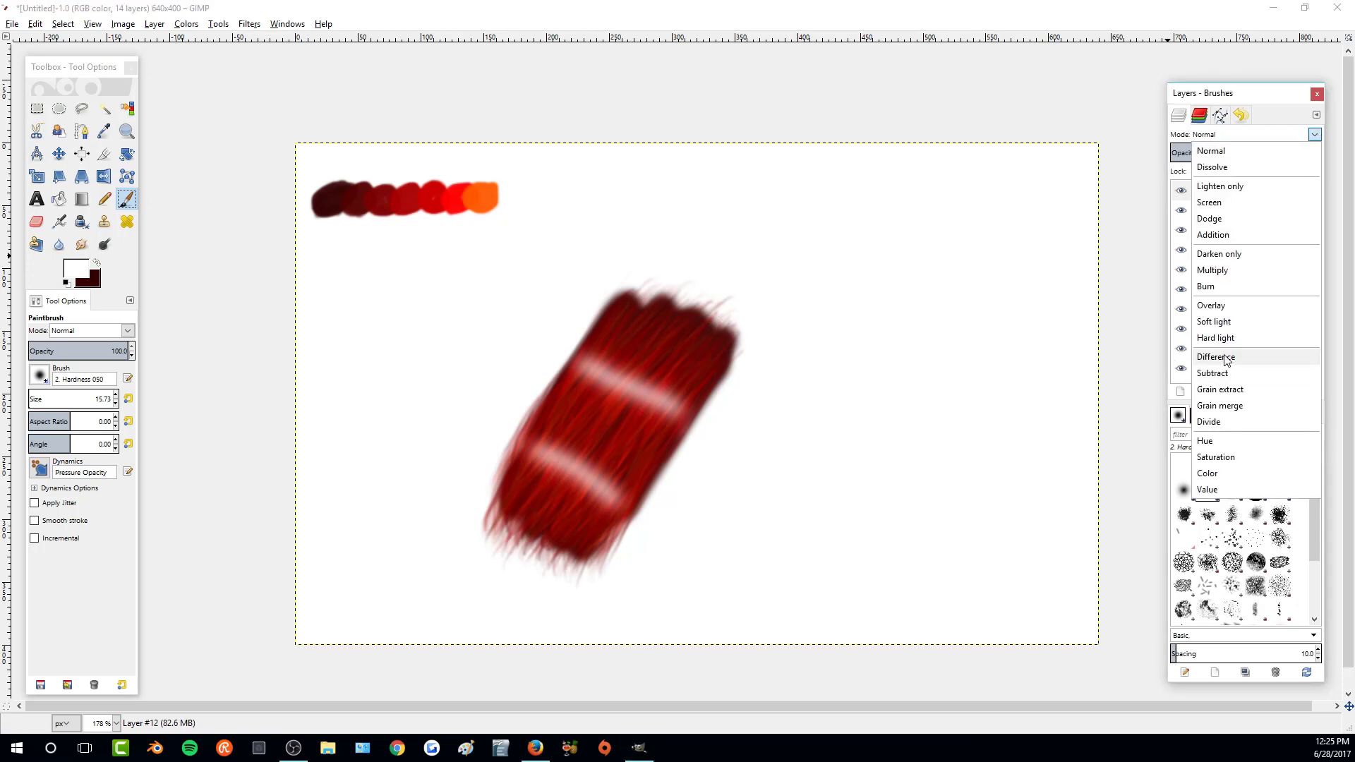
{"action": "left_click", "coordinate": [1227, 305]}
{"action": "key", "text": "d"}
{"action": "key", "text": "a"}
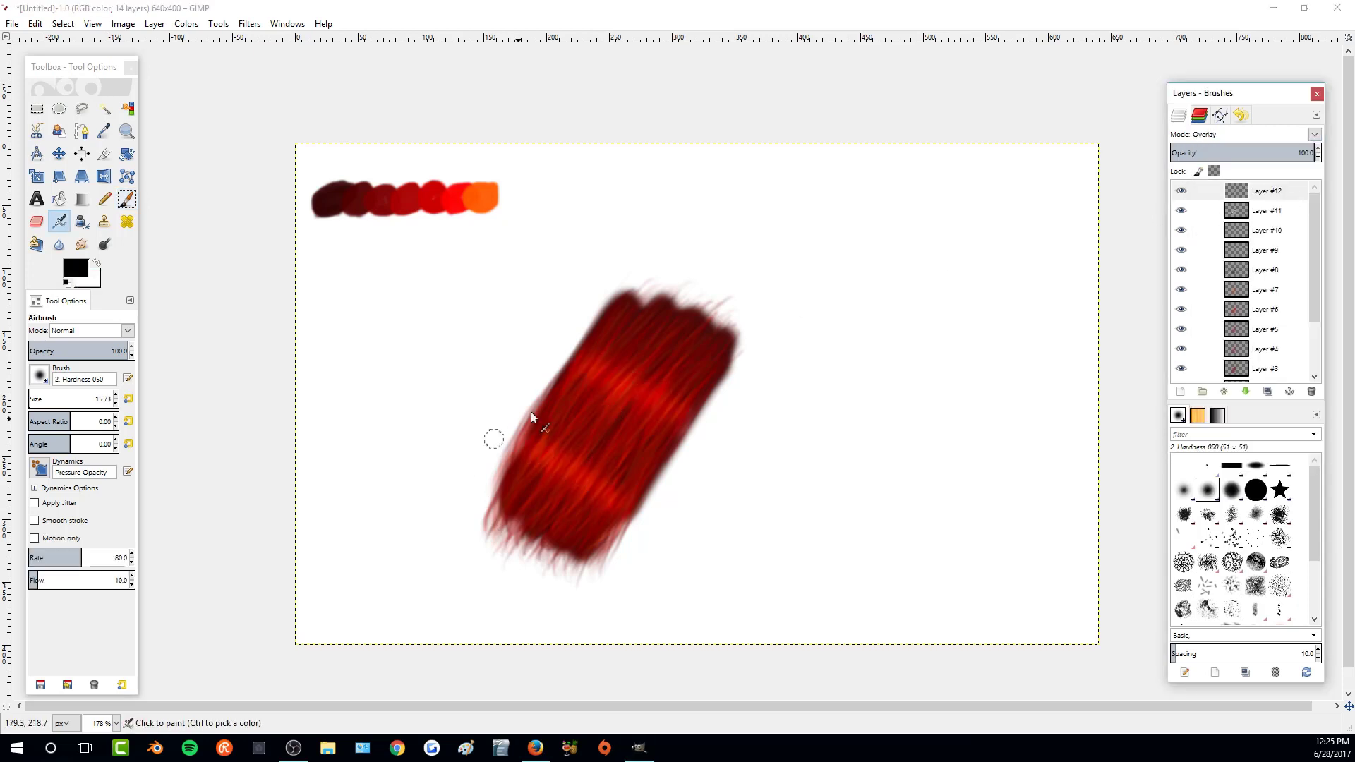
{"action": "left_click", "coordinate": [1292, 153]}
{"action": "left_click_drag", "start_coordinate": [1293, 154], "coordinate": [1237, 155]}
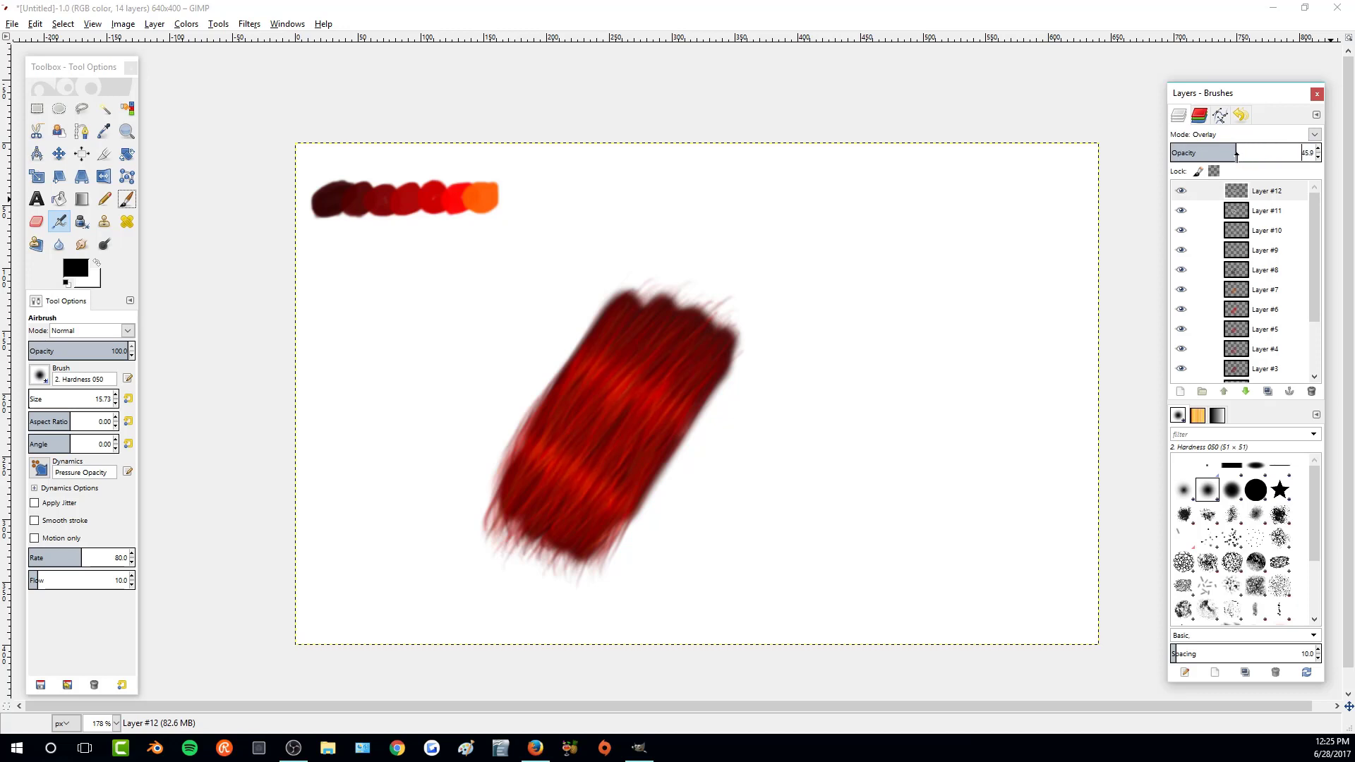
- Smudge the strand tips at the lower and upper ends of the patch on Layer #1, using brush sizes of 5.73 and 3.73
{"action": "scroll", "coordinate": [1209, 353], "scroll_direction": "down", "scroll_amount": 3}
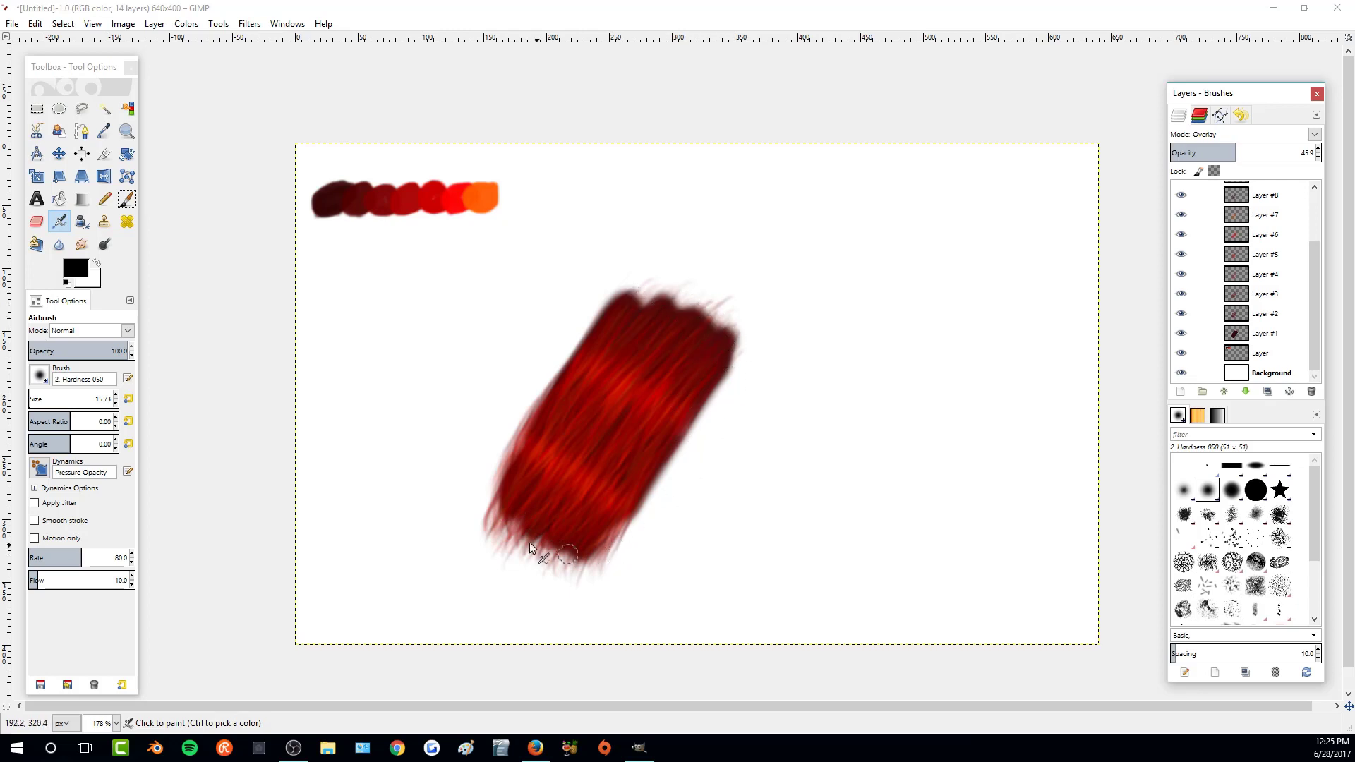
{"action": "left_click", "coordinate": [1260, 338]}
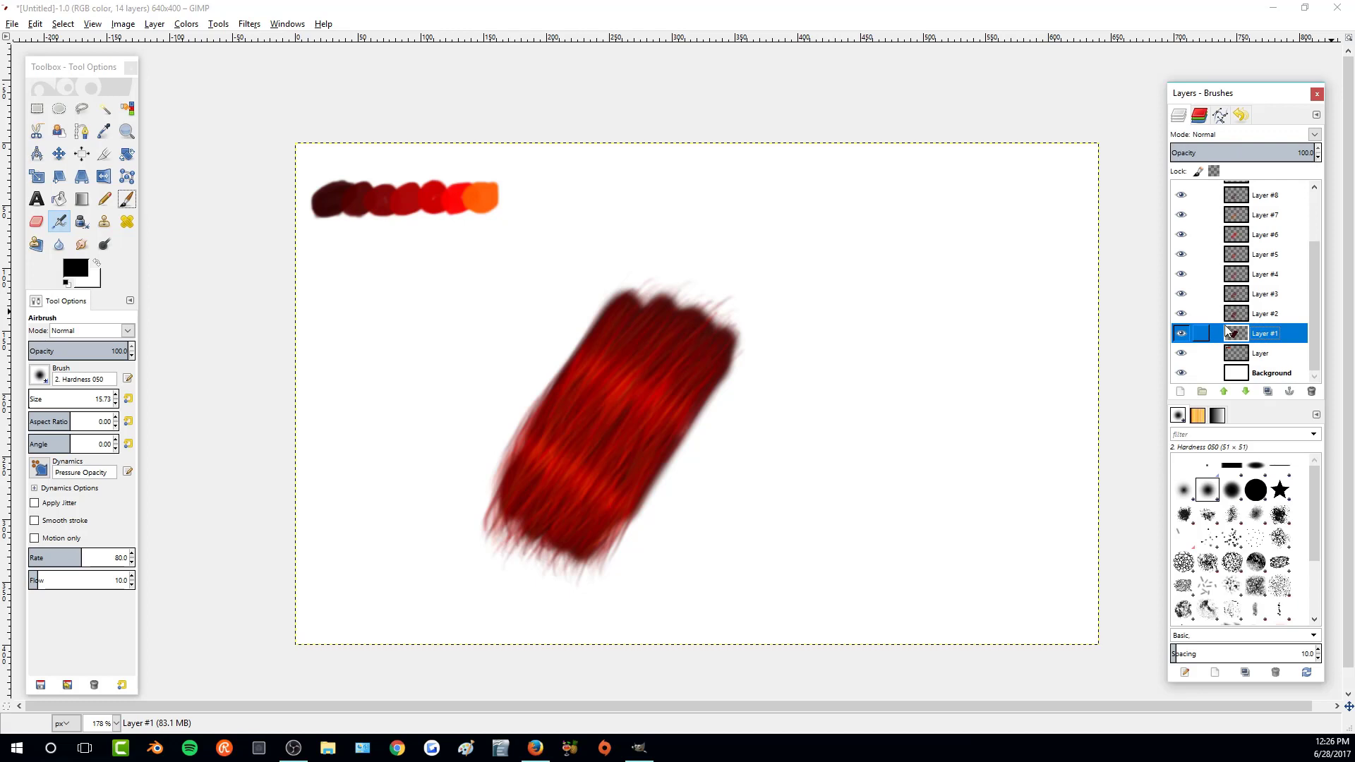
{"action": "left_click", "coordinate": [82, 245]}
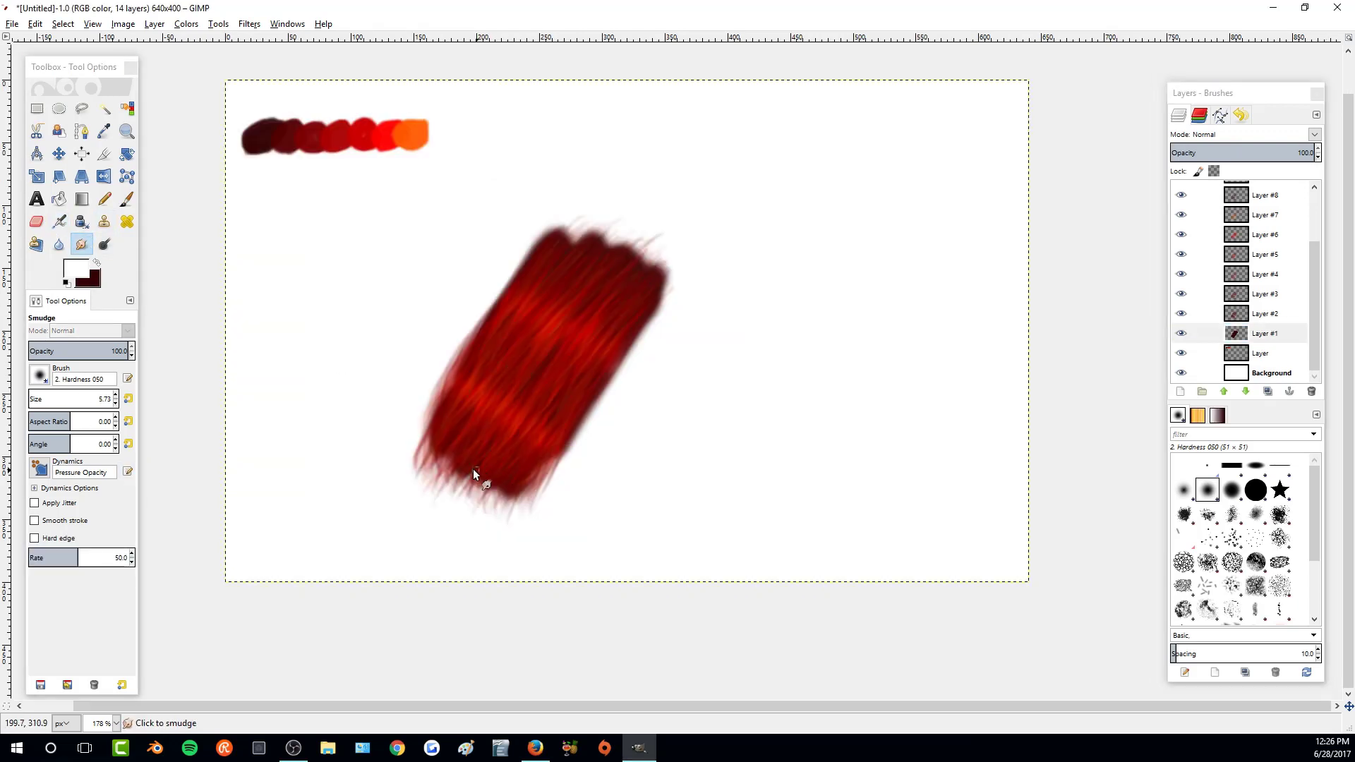
{"action": "left_click_drag", "start_coordinate": [470, 462], "coordinate": [463, 468]}
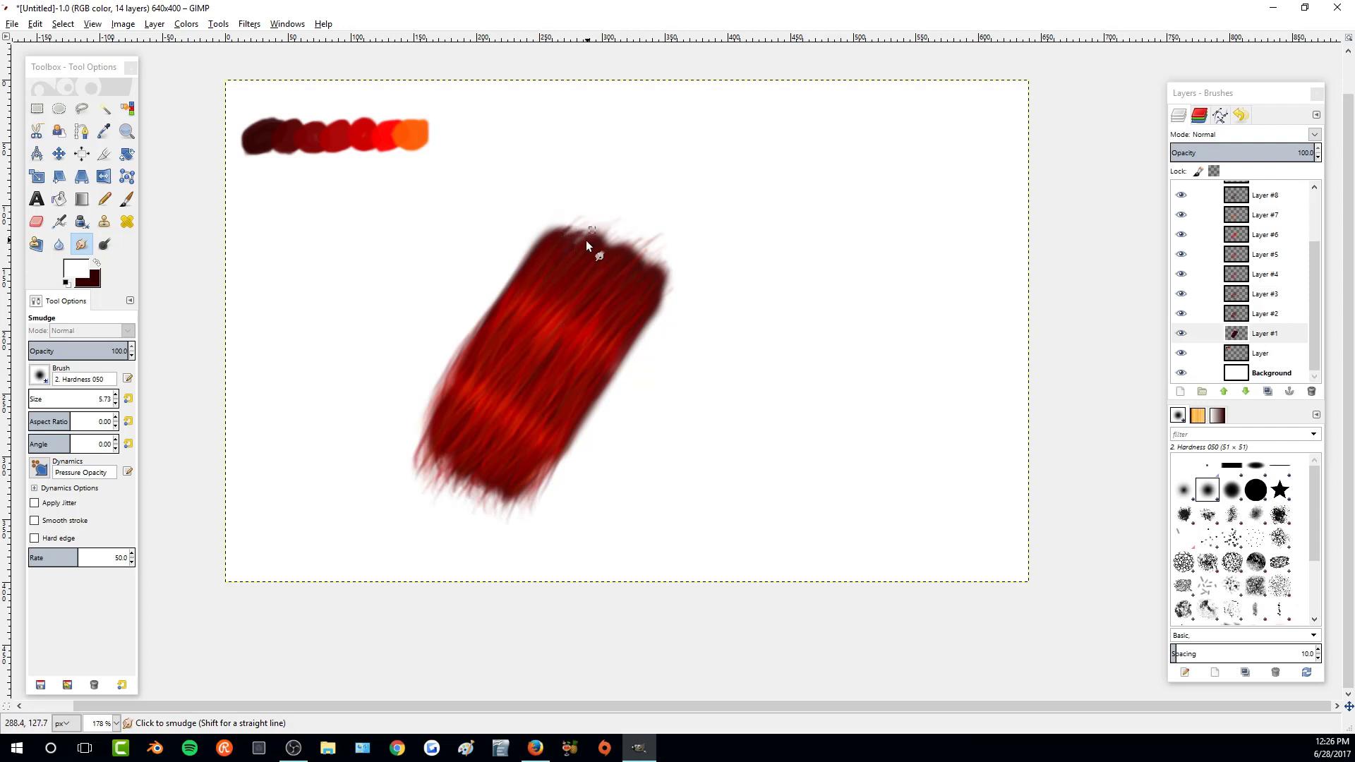
{"action": "key", "text": "bracketleft"}
{"action": "key", "text": "bracketleft"}
{"action": "left_click_drag", "start_coordinate": [660, 270], "coordinate": [645, 307]}
- Add a new transparent layer above Layer #12
{"action": "left_click_drag", "start_coordinate": [1315, 330], "coordinate": [1316, 275]}
{"action": "left_click", "coordinate": [1267, 191]}
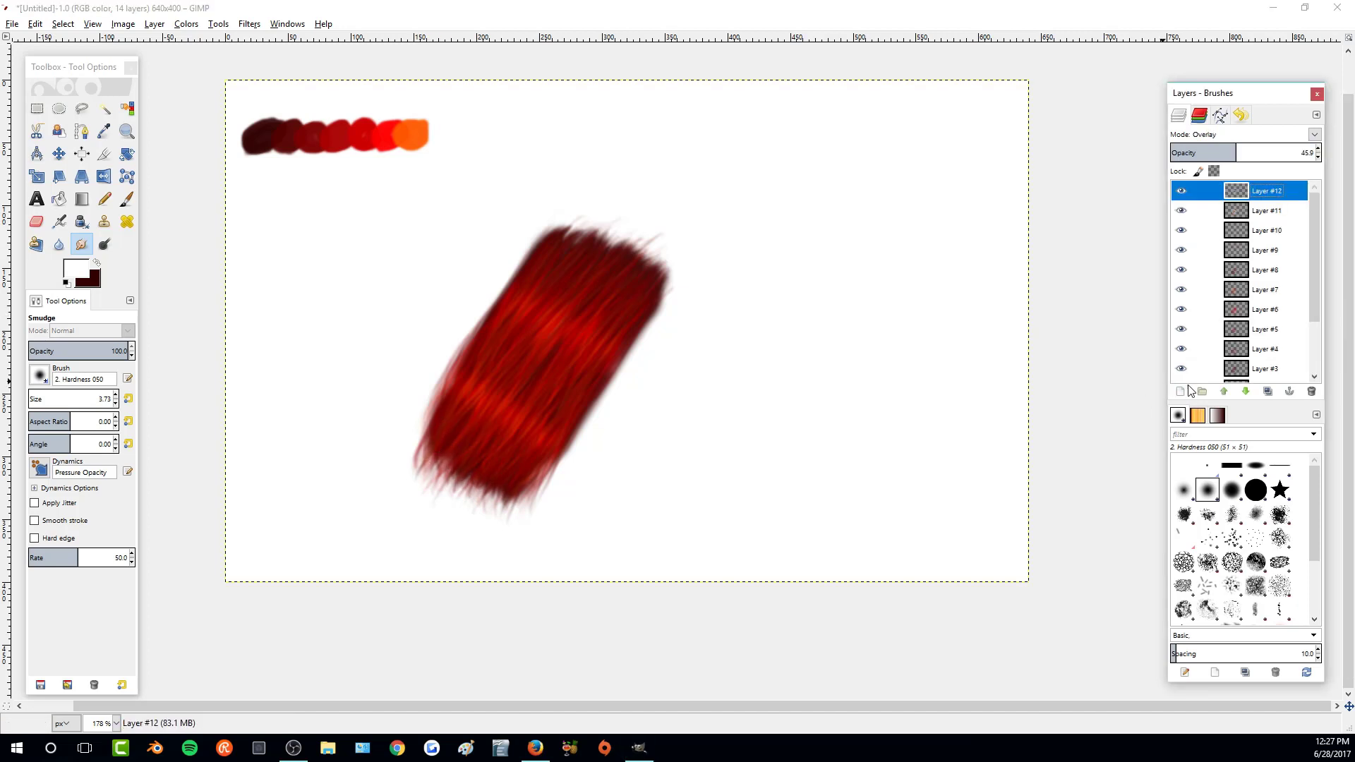
{"action": "left_click", "coordinate": [1181, 392]}
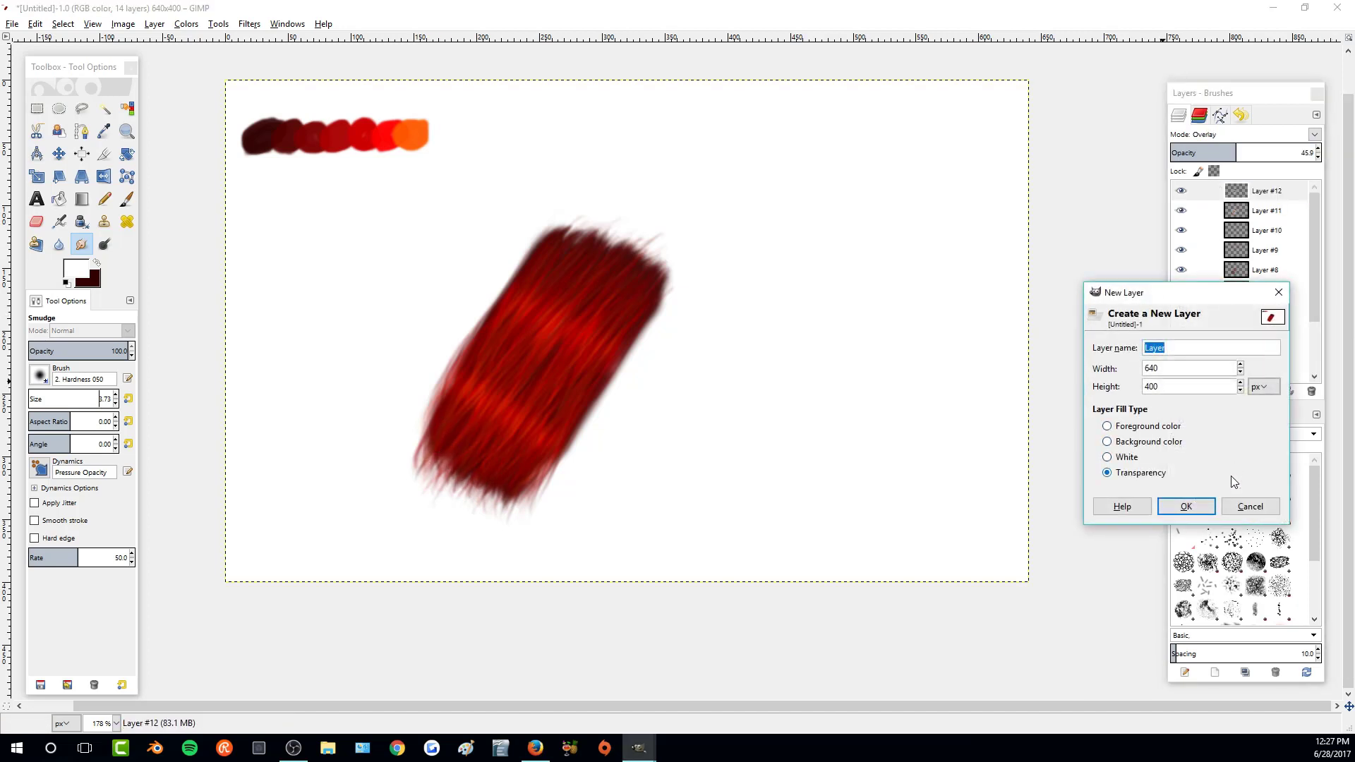
{"action": "left_click", "coordinate": [1185, 505]}
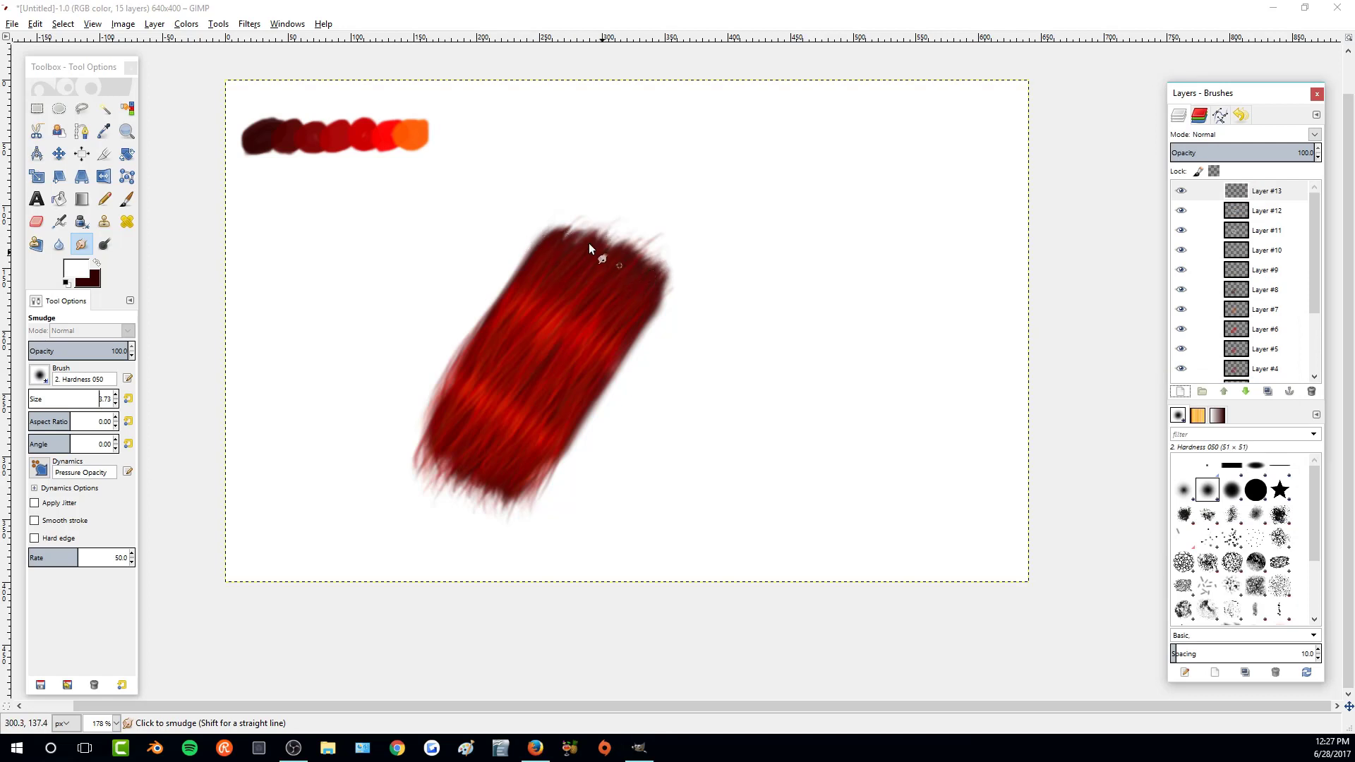
- Paint a jagged black shadow along the patch's upper end on Layer #13 with the Paintbrush at size 3.73
{"action": "left_click", "coordinate": [65, 283]}
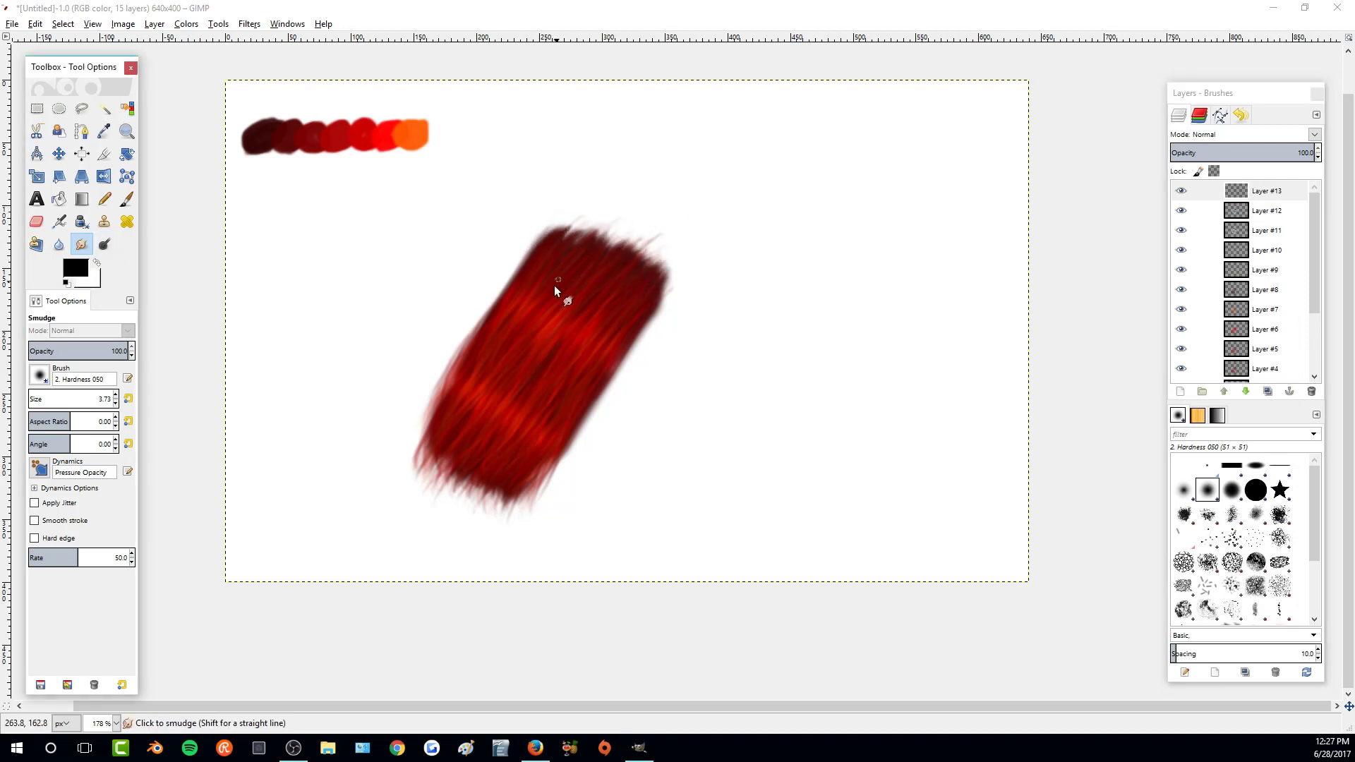
{"action": "left_click", "coordinate": [127, 199]}
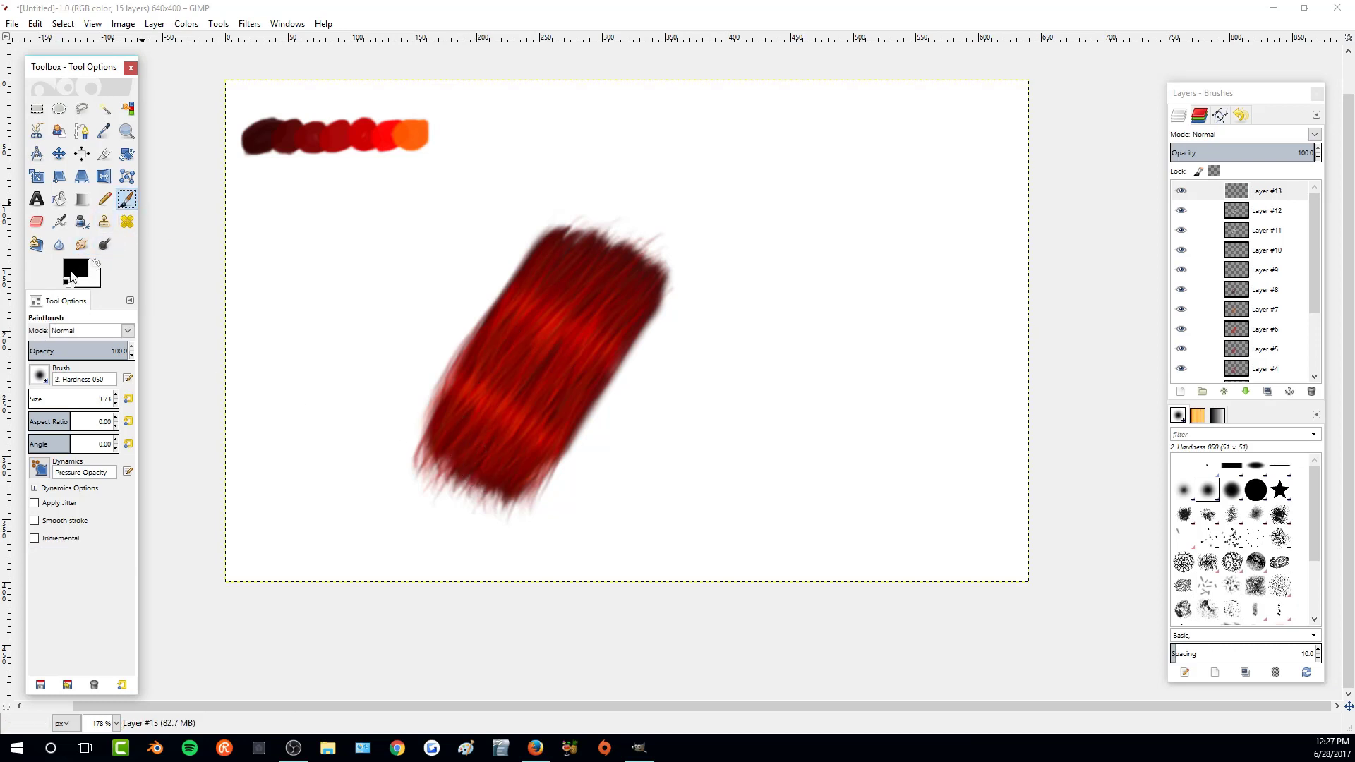
{"action": "left_click", "coordinate": [553, 234]}
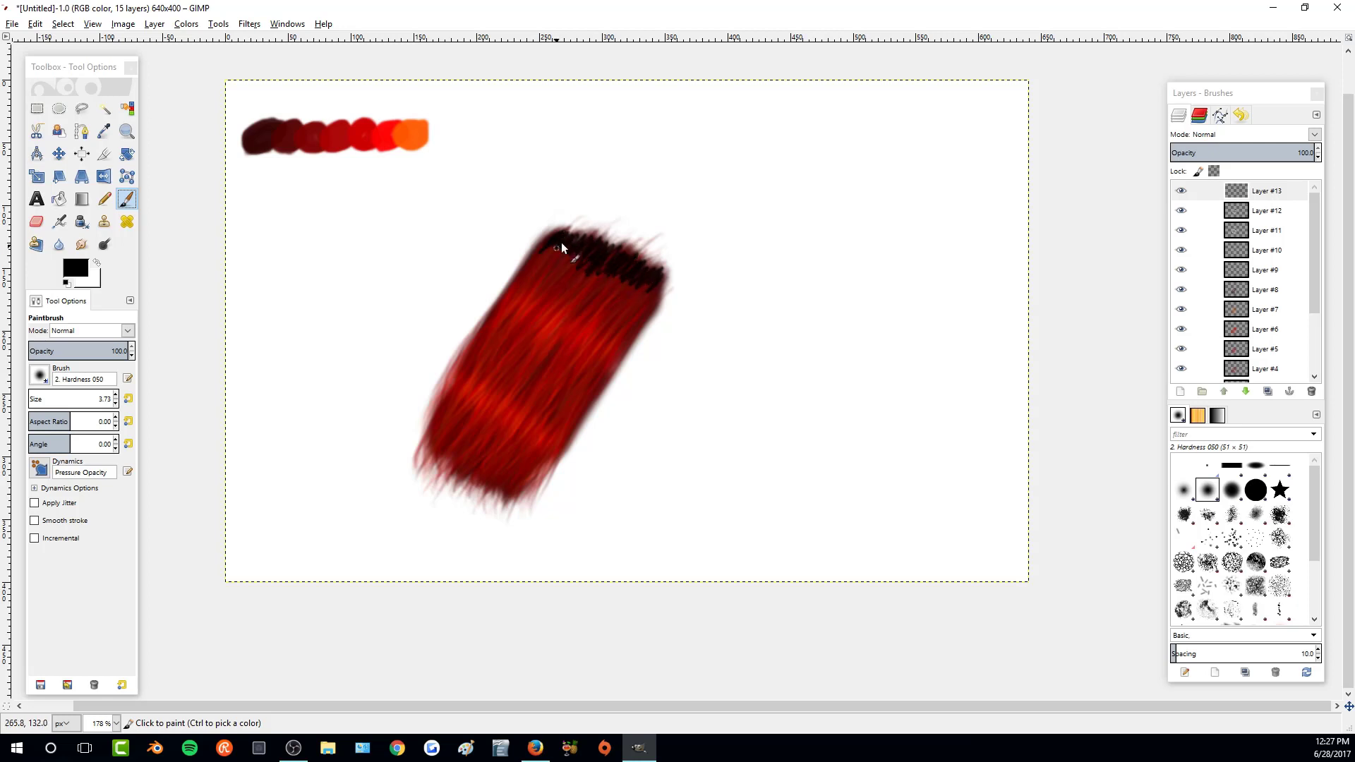
{"action": "left_click_drag", "start_coordinate": [545, 244], "coordinate": [586, 224]}
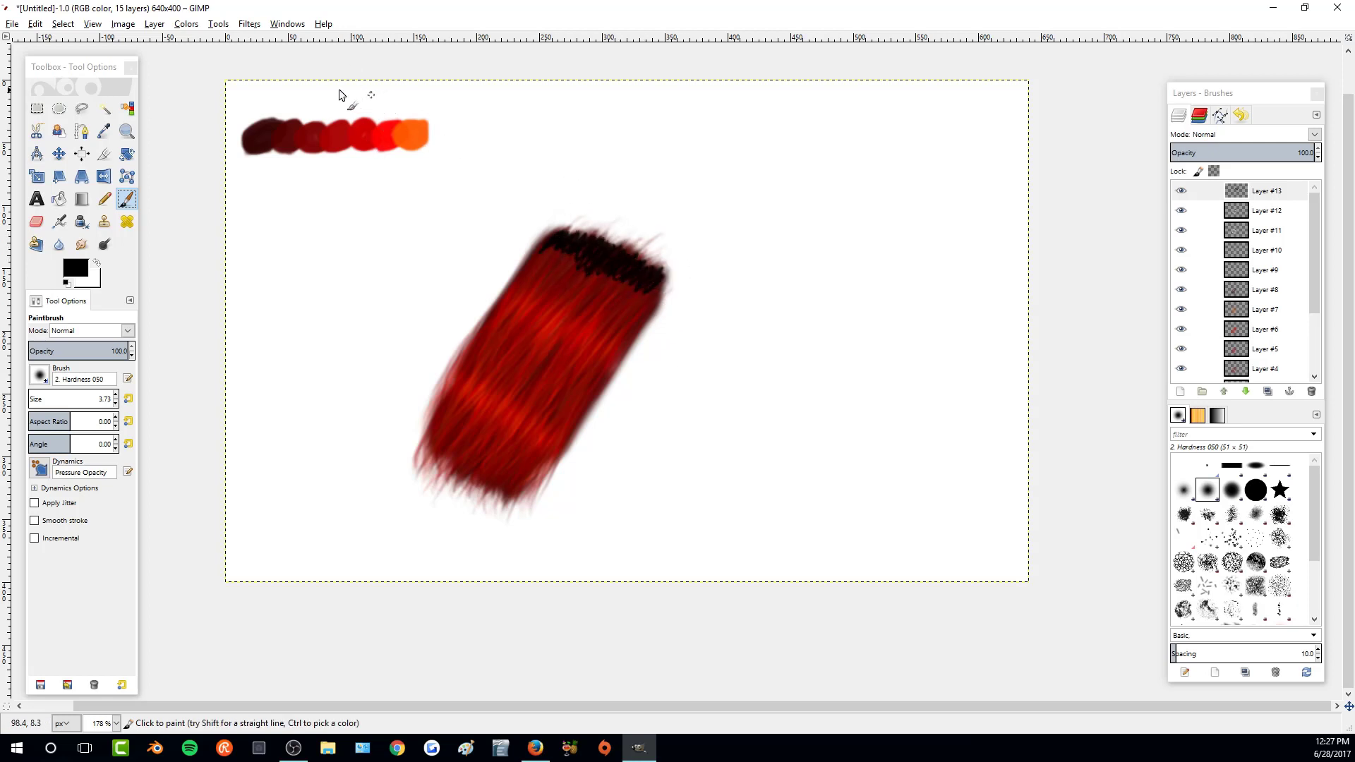
- Soften the black shadow on Layer #13 with a 20 px Gaussian Blur and lower the layer's opacity to 65.4
{"action": "left_click", "coordinate": [250, 23]}
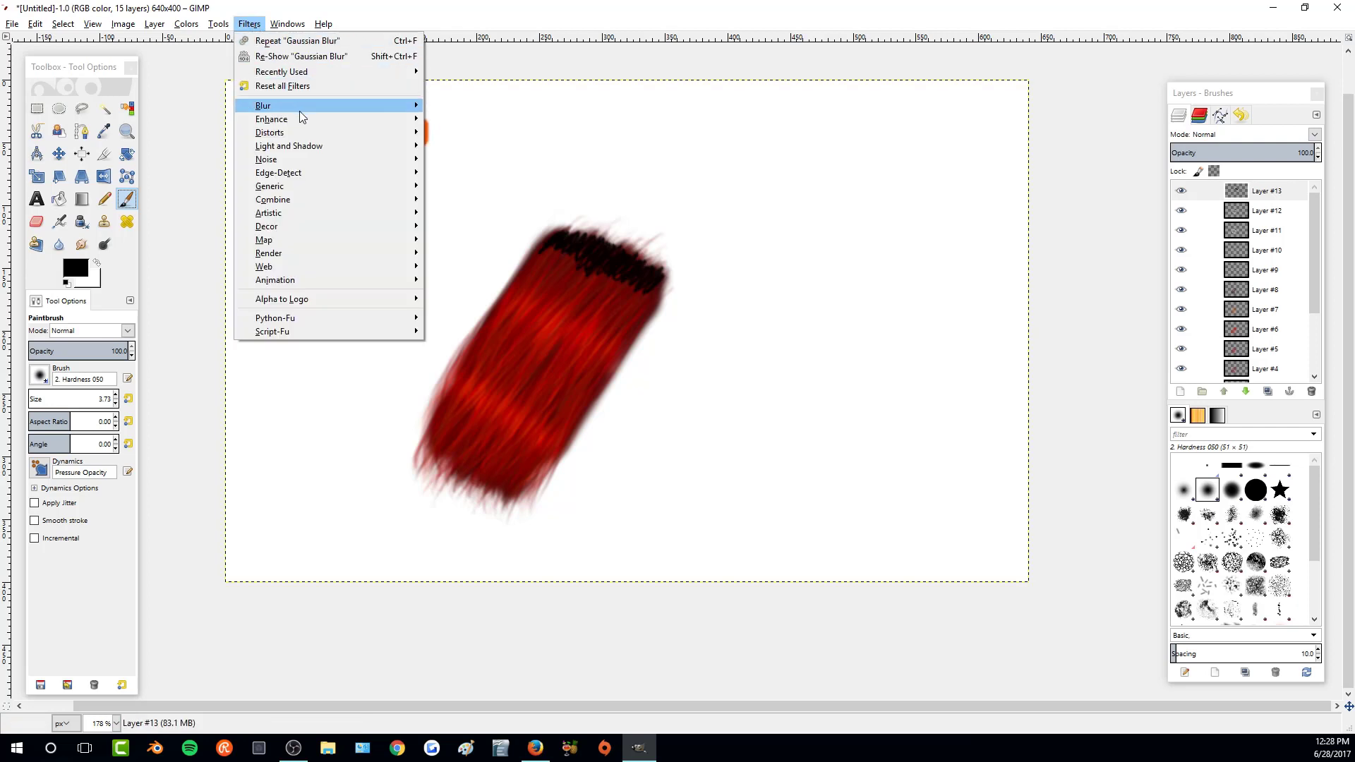
{"action": "mouse_move", "coordinate": [299, 111]}
{"action": "left_click", "coordinate": [498, 117]}
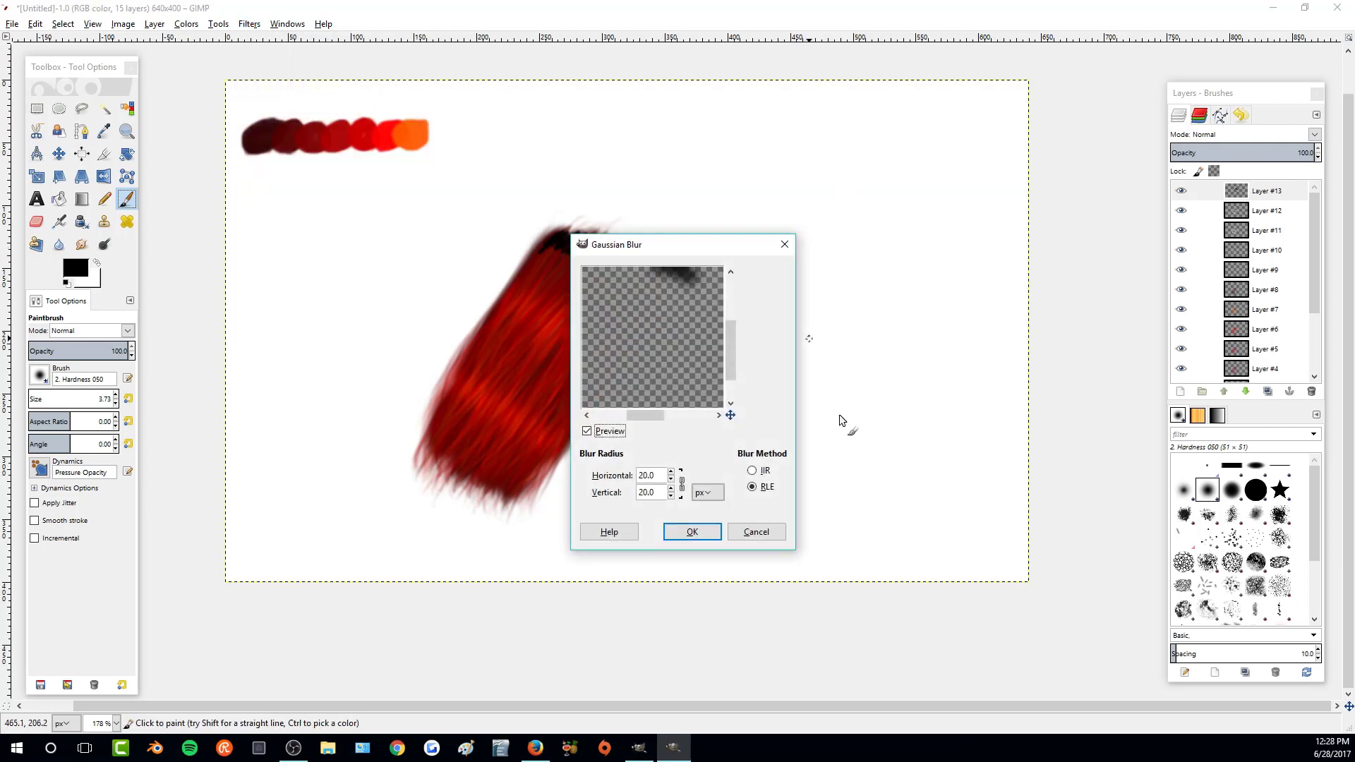
{"action": "left_click_drag", "start_coordinate": [733, 341], "coordinate": [734, 315]}
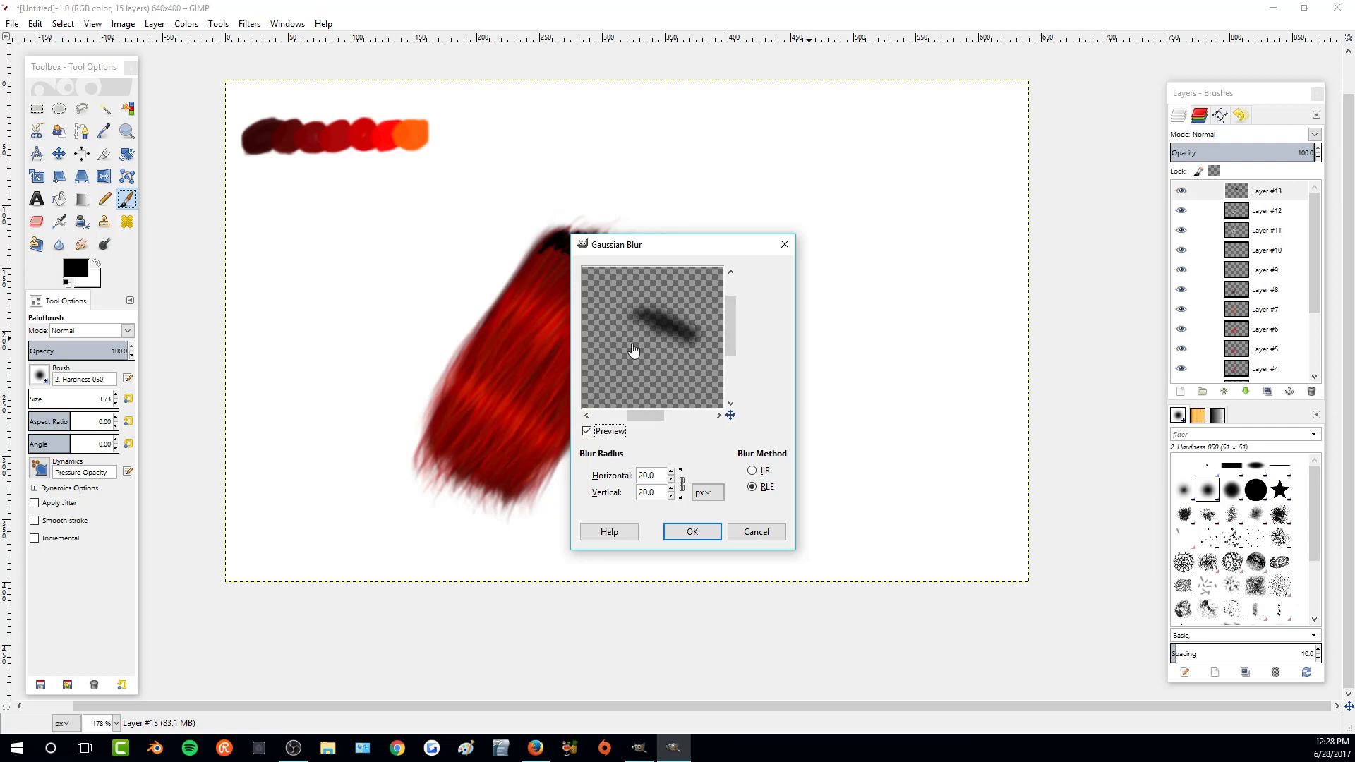
{"action": "left_click", "coordinate": [694, 535]}
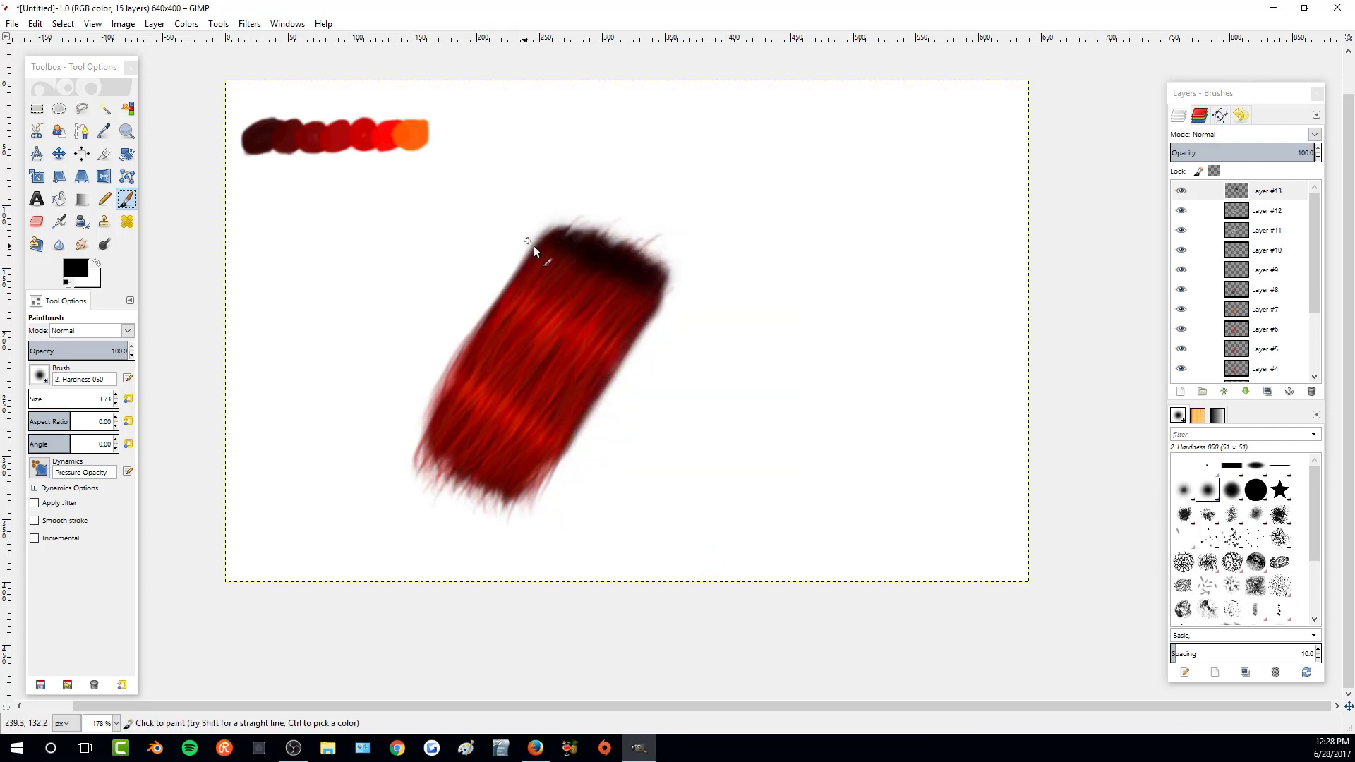
{"action": "mouse_move", "coordinate": [1302, 153]}
{"action": "left_mouse_down"}
{"action": "mouse_move", "coordinate": [1253, 153]}
{"action": "mouse_move", "coordinate": [1265, 157]}
{"action": "left_mouse_up"}
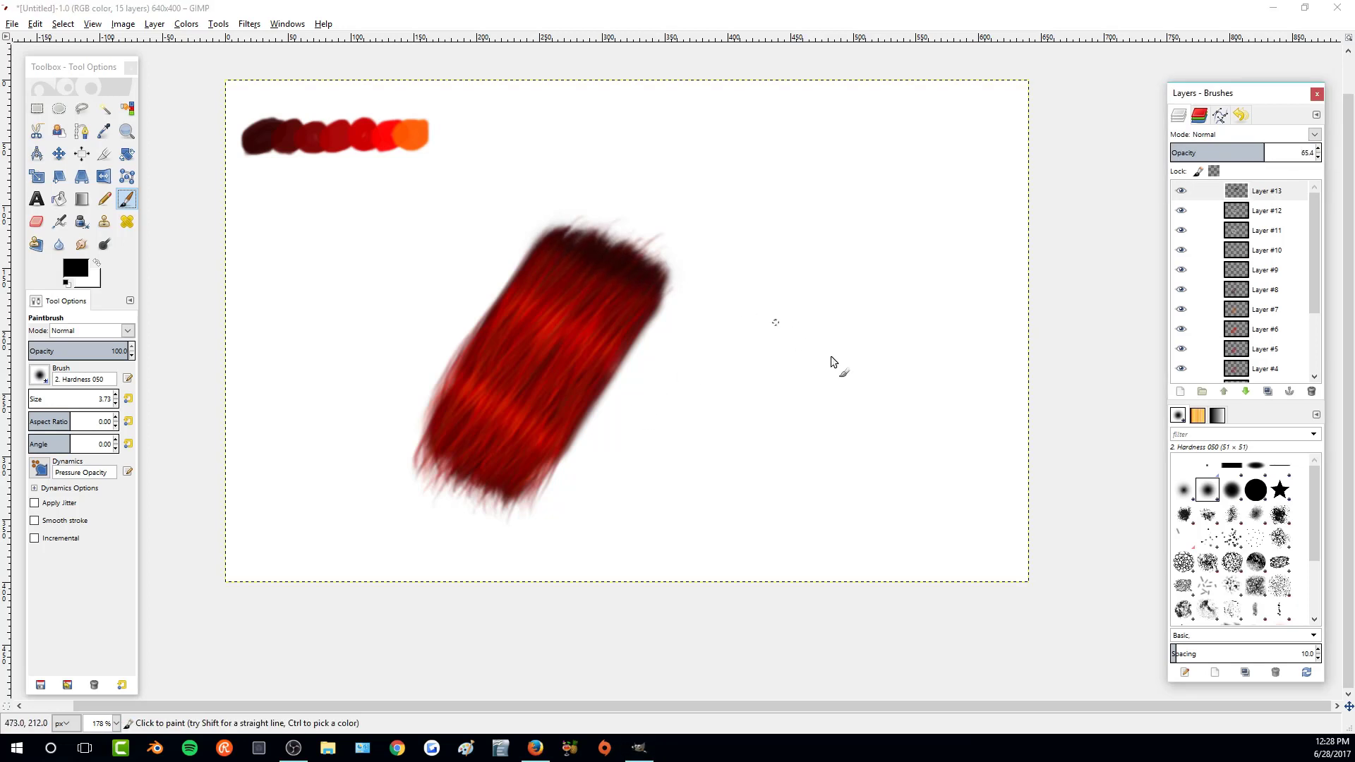